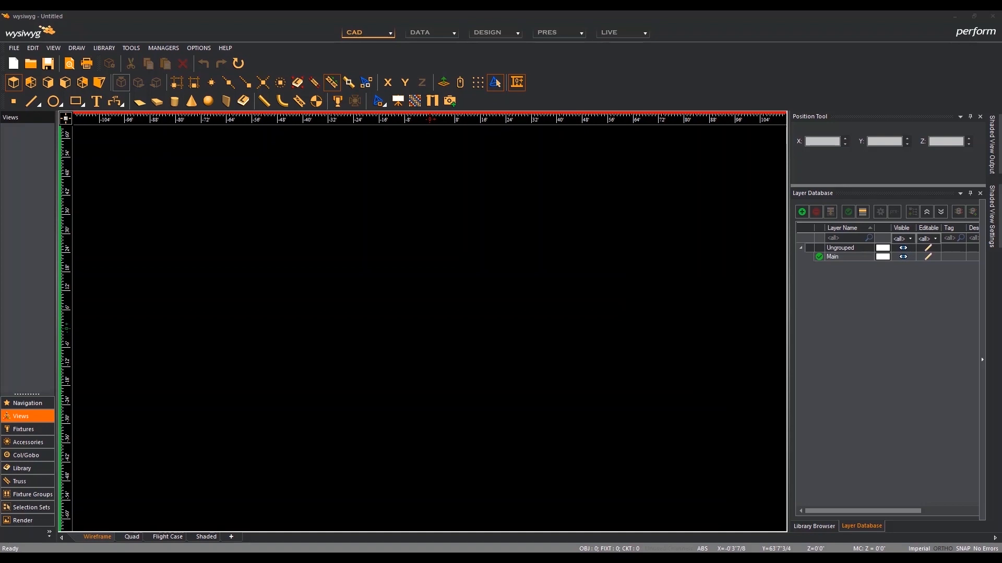
Review the Additional Interfaces settings in the application options, covering the ArtNet, sACN, RTTrPM, PSN and CITP interfaces
{"action": "left_click", "coordinate": [199, 47]}
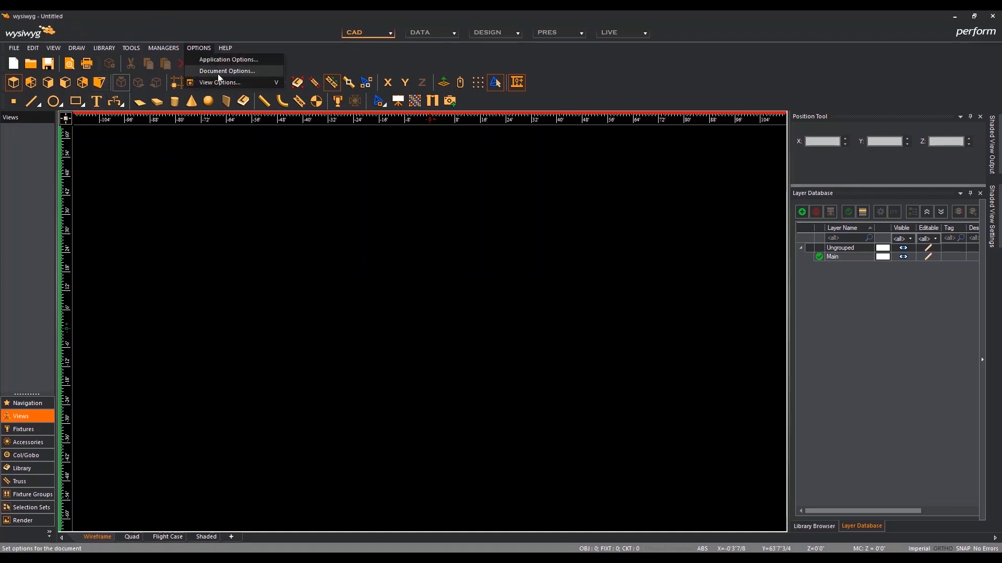
{"action": "left_click", "coordinate": [226, 60]}
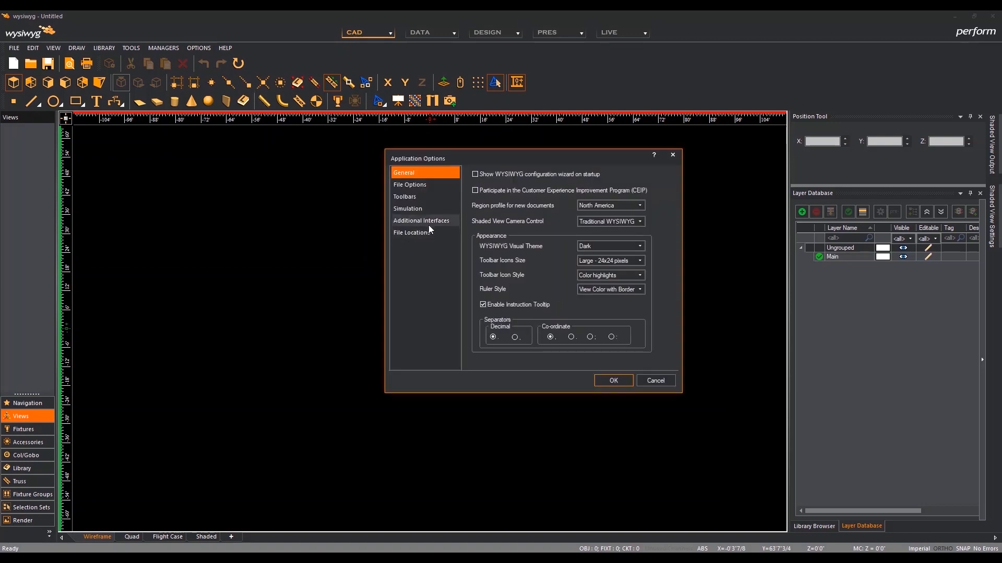
{"action": "left_click", "coordinate": [429, 221]}
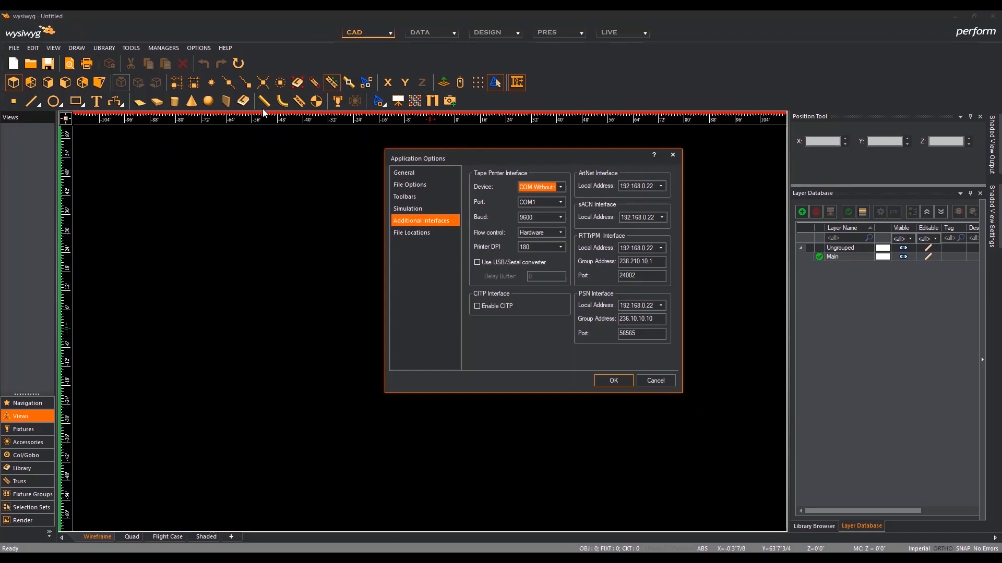
{"action": "left_click", "coordinate": [614, 381]}
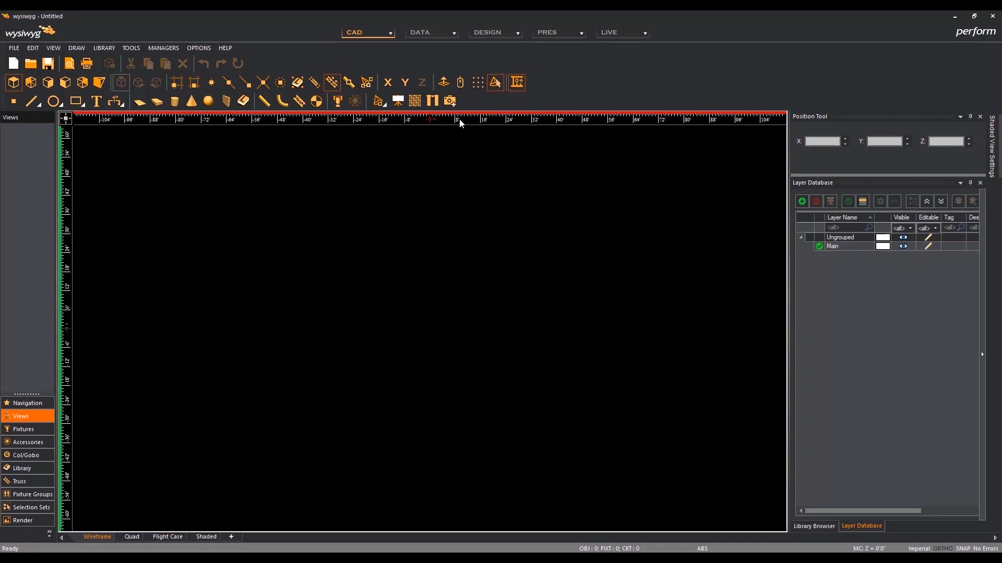
{"action": "left_click", "coordinate": [197, 50]}
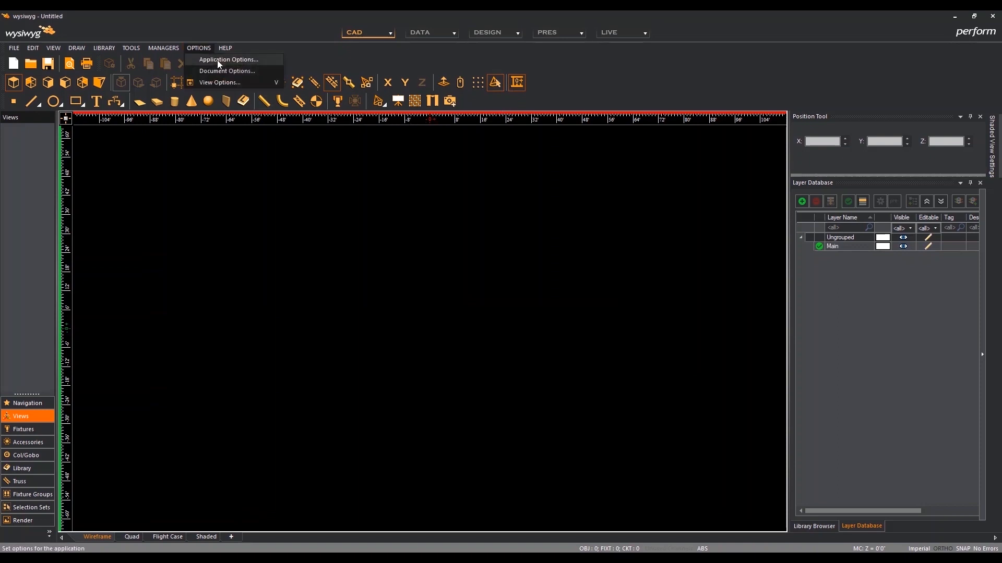
{"action": "left_click", "coordinate": [217, 60]}
{"action": "left_click", "coordinate": [434, 225]}
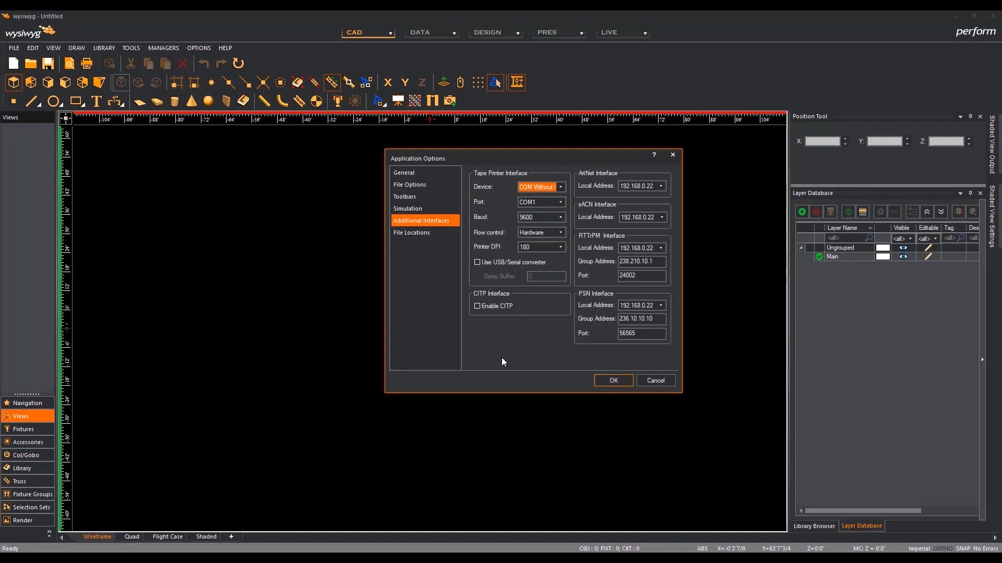
{"action": "left_click", "coordinate": [613, 381]}
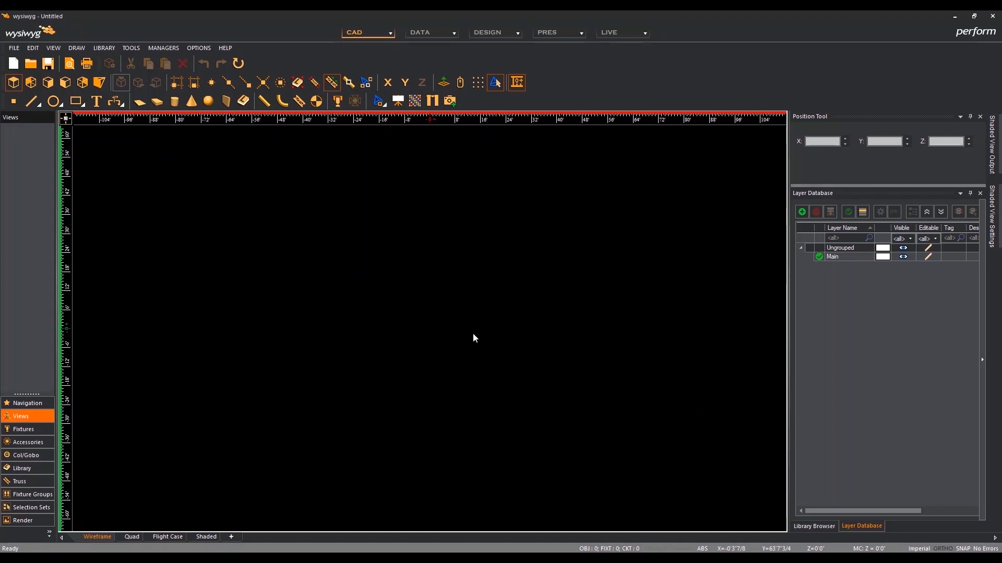
Open the recent file EDMX Demo.wyg, discarding the untitled document's changes and acknowledging the EDMX notice
{"action": "left_click", "coordinate": [14, 48]}
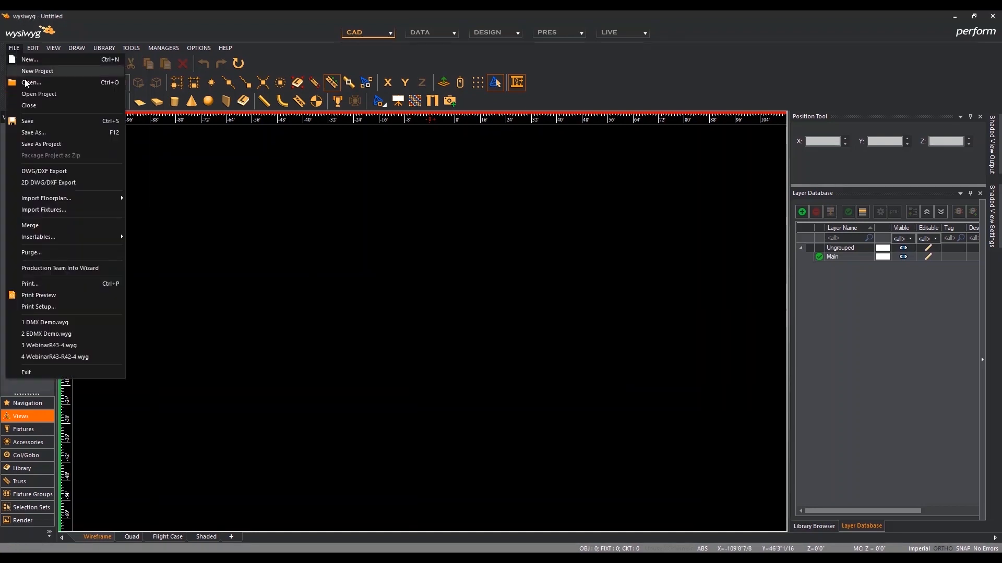
{"action": "left_click", "coordinate": [86, 334]}
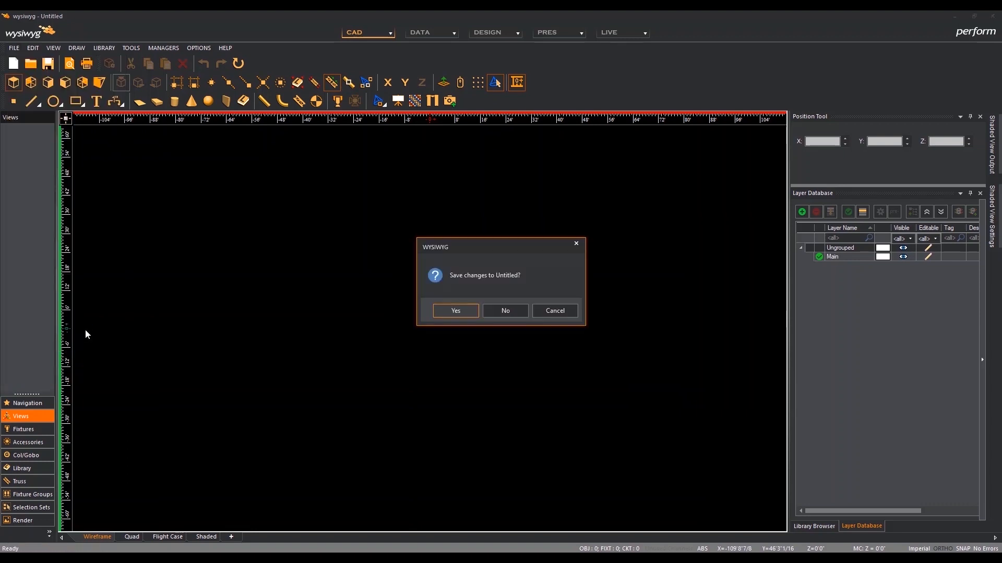
{"action": "left_click", "coordinate": [497, 312]}
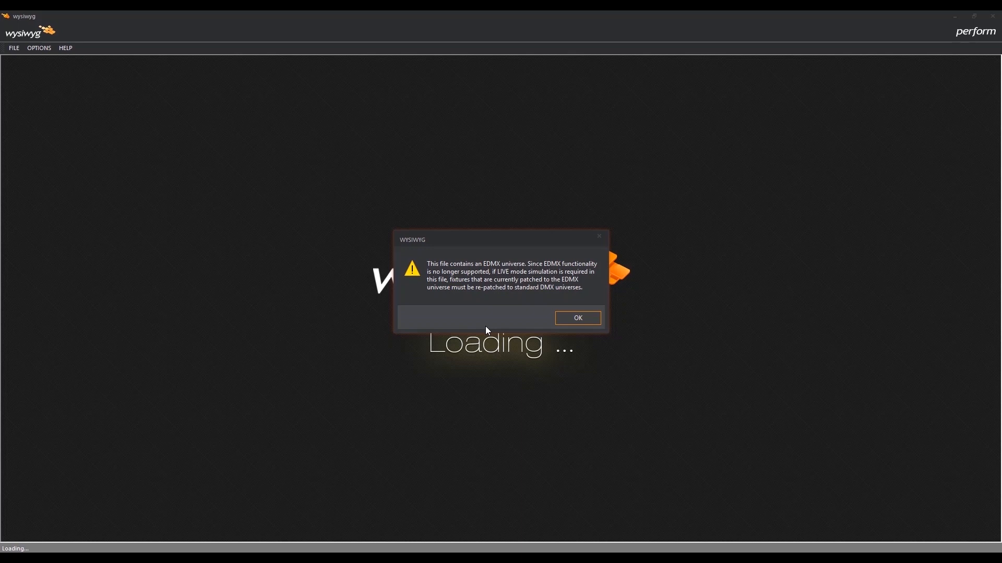
{"action": "left_click", "coordinate": [582, 317]}
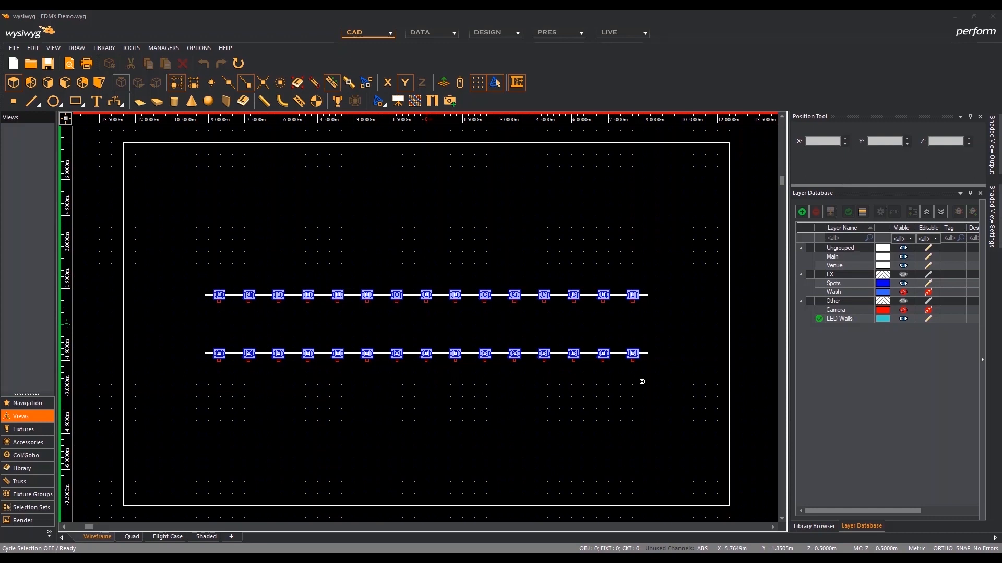
In the data spreadsheet, sort the fixtures by patch and repatch all of them starting at DMX A.1
{"action": "left_click", "coordinate": [455, 34]}
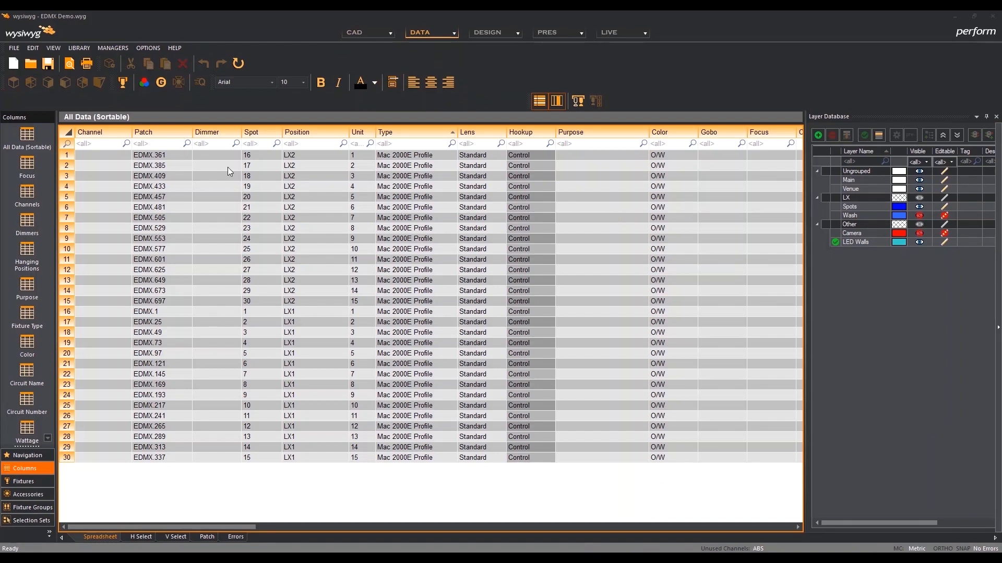
{"action": "left_click", "coordinate": [177, 133]}
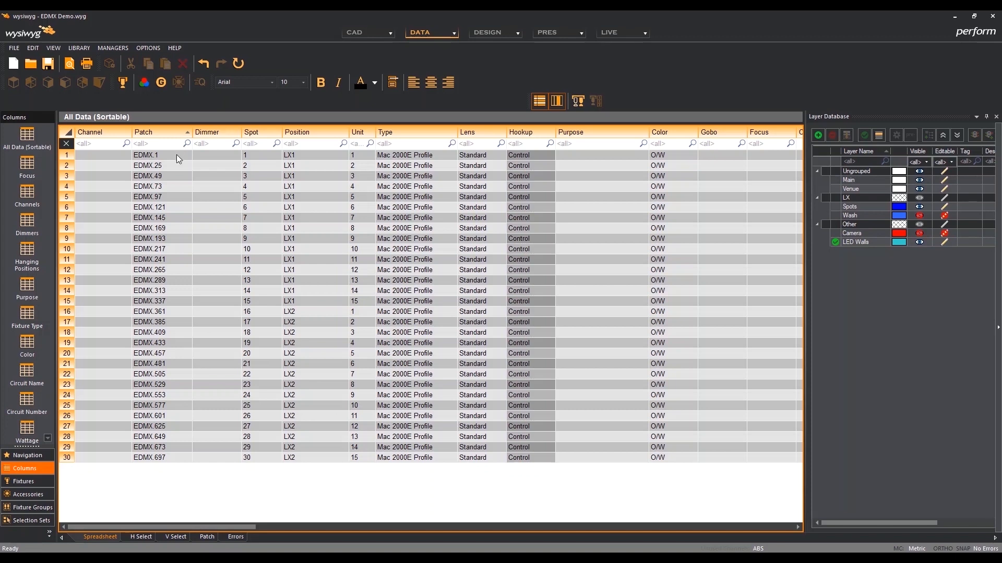
{"action": "left_click", "coordinate": [176, 154]}
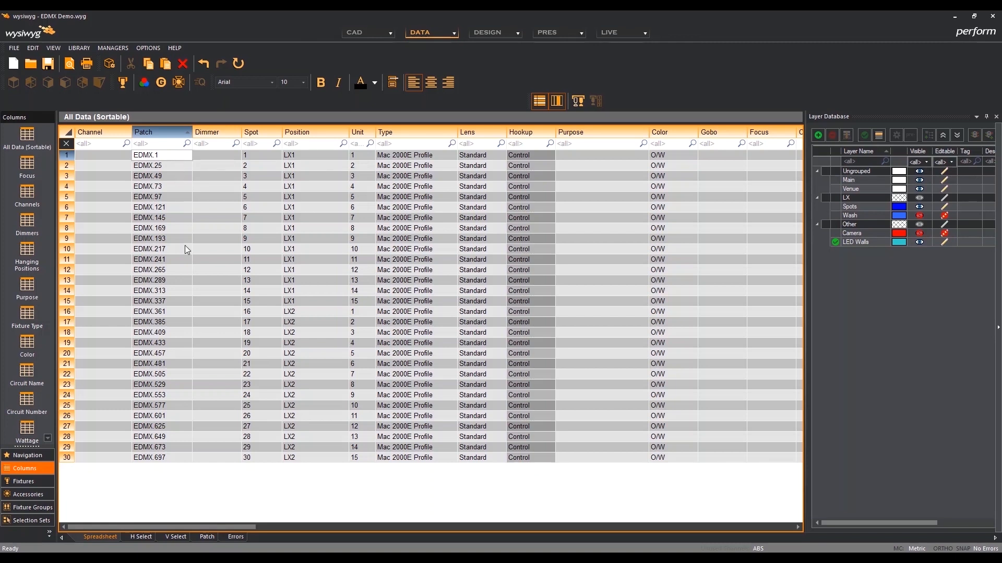
{"action": "left_click", "coordinate": [180, 459], "text": "shift"}
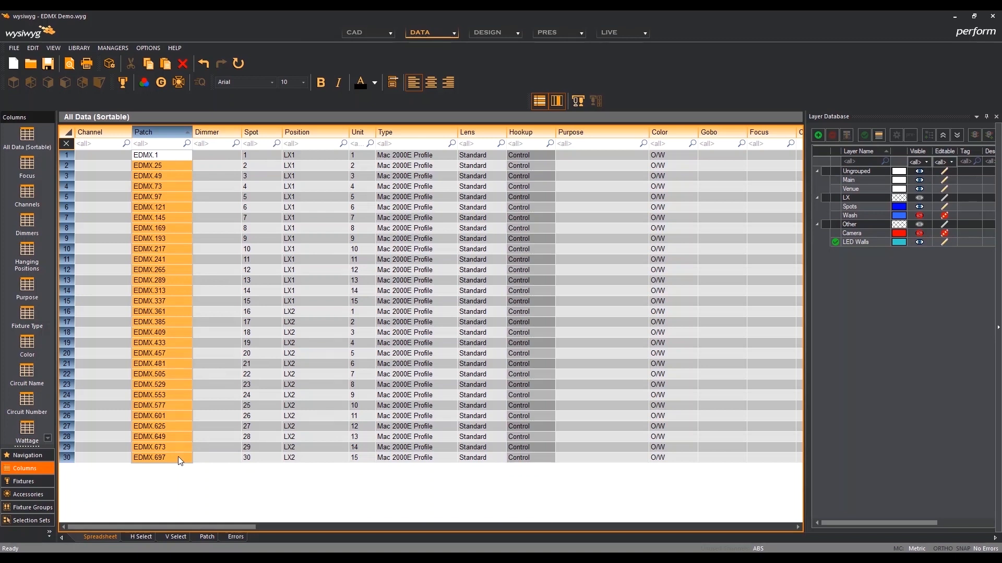
{"action": "type", "text": "DMX A.1"}
{"action": "key", "text": "Return"}
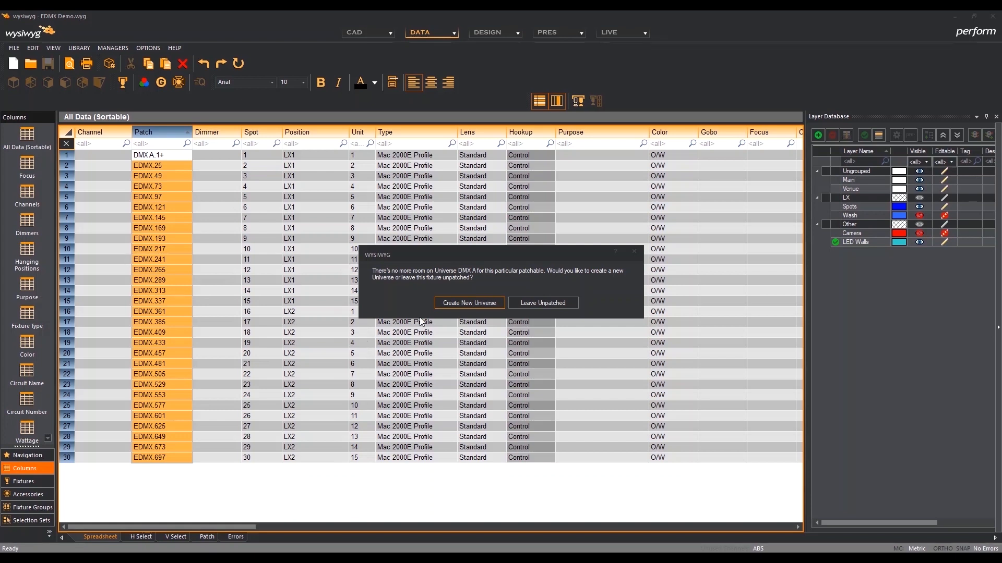
Continue patching the fixtures that do not fit on the existing universe DMX B, starting at offset 1
{"action": "left_click", "coordinate": [455, 301]}
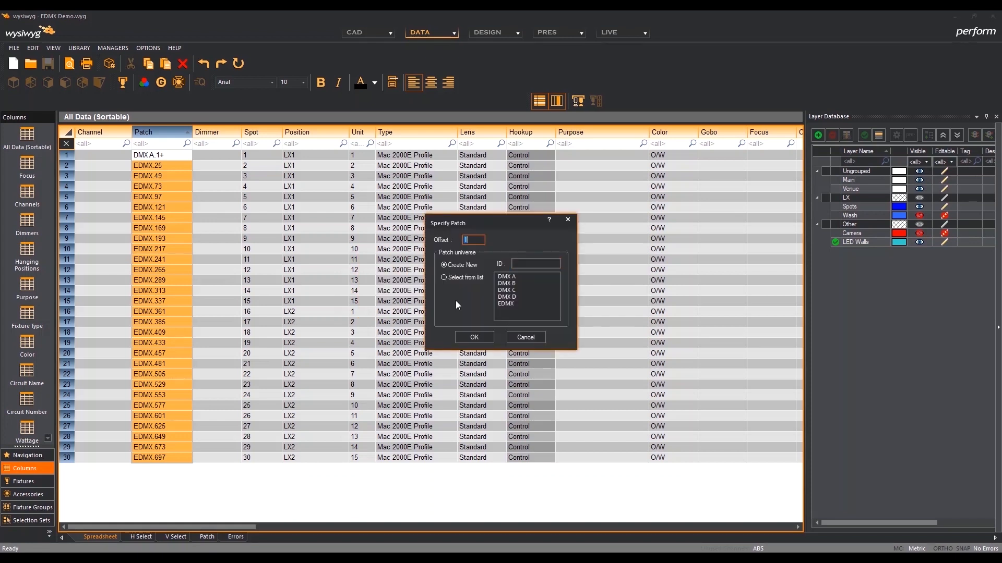
{"action": "left_click", "coordinate": [509, 284]}
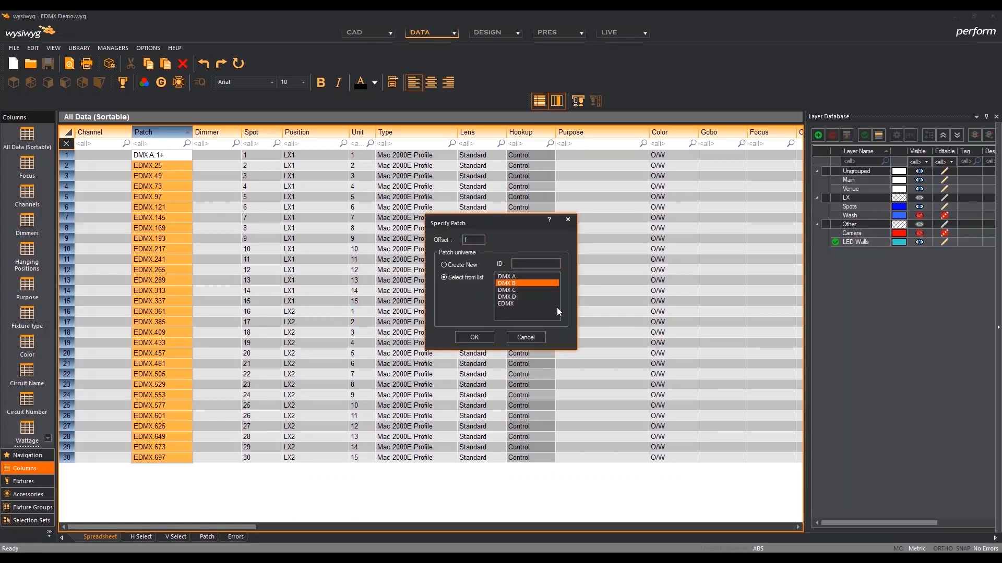
{"action": "left_click", "coordinate": [480, 338]}
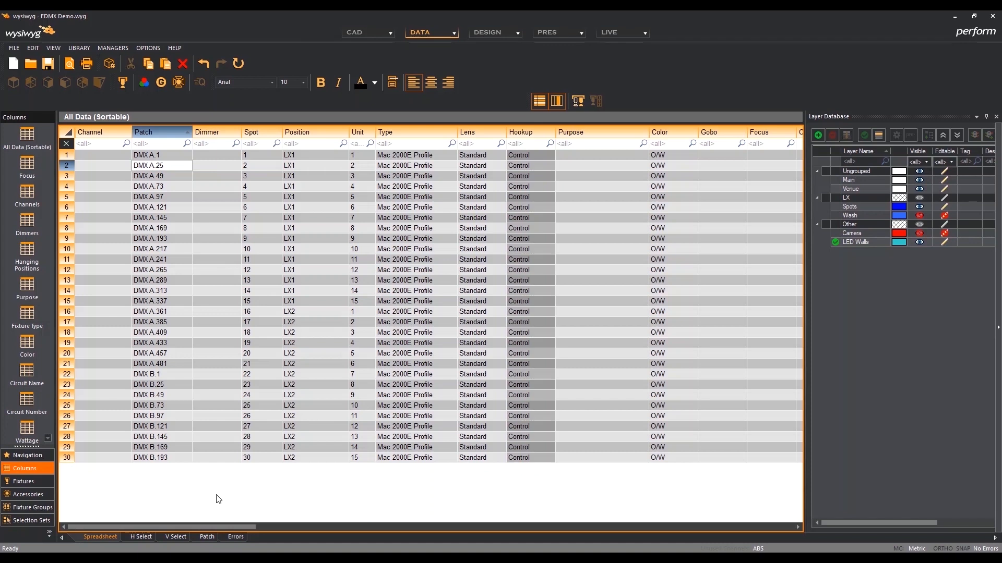
Save the full document to the Desktop as DMX Demo.wyg, replacing the existing file
{"action": "left_click", "coordinate": [33, 48]}
{"action": "mouse_move", "coordinate": [14, 47]}
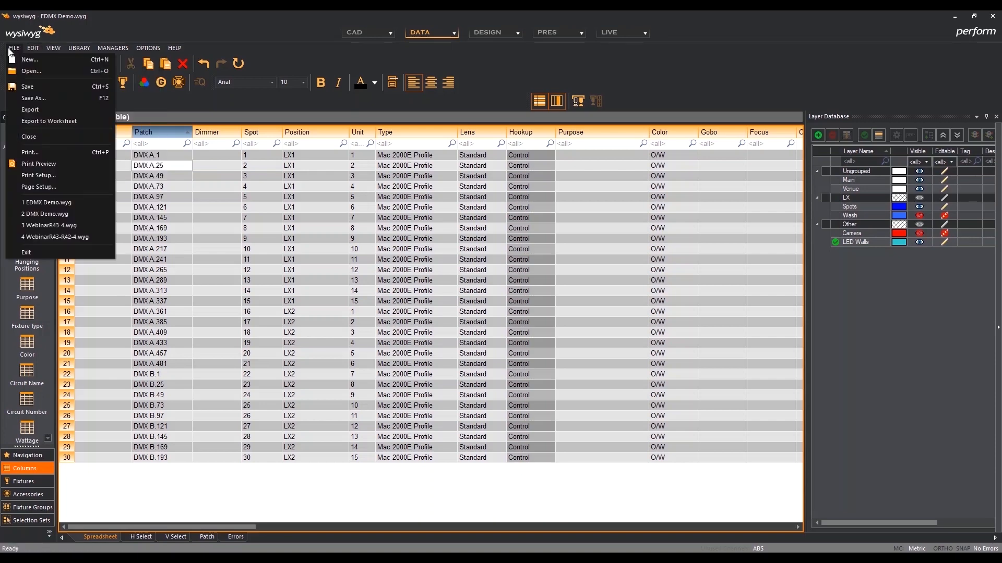
{"action": "left_click", "coordinate": [40, 100]}
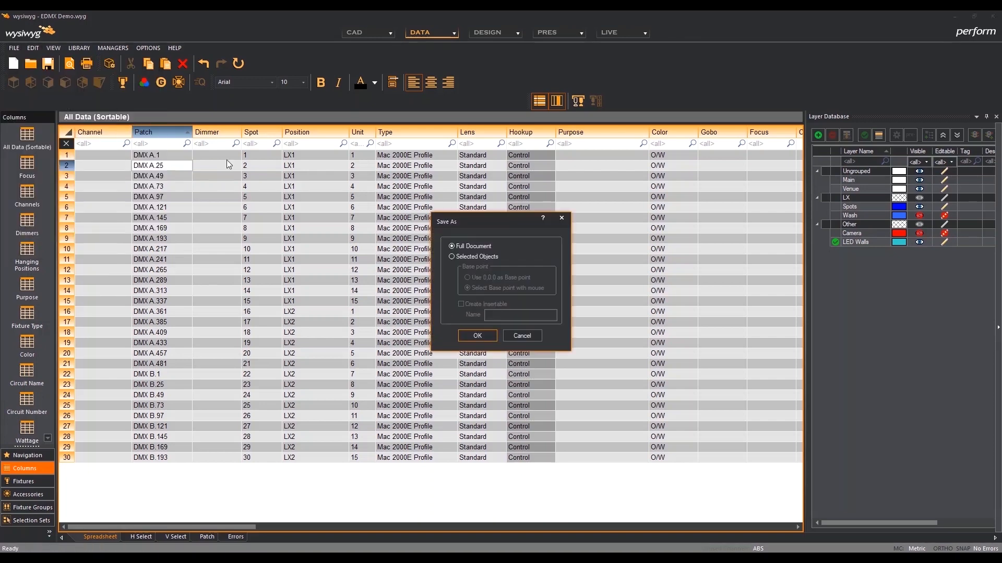
{"action": "left_click", "coordinate": [477, 335]}
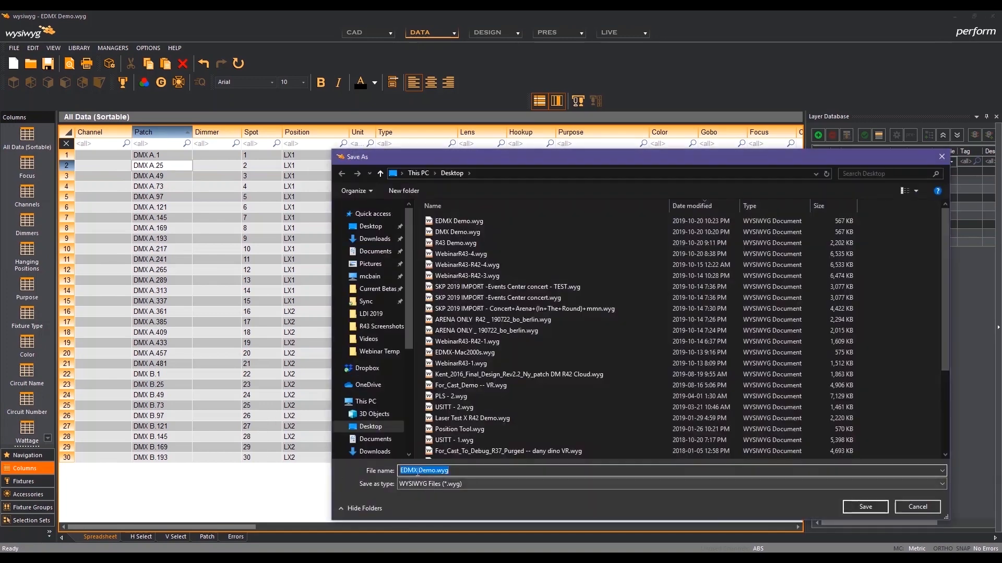
{"action": "key", "text": "Delete"}
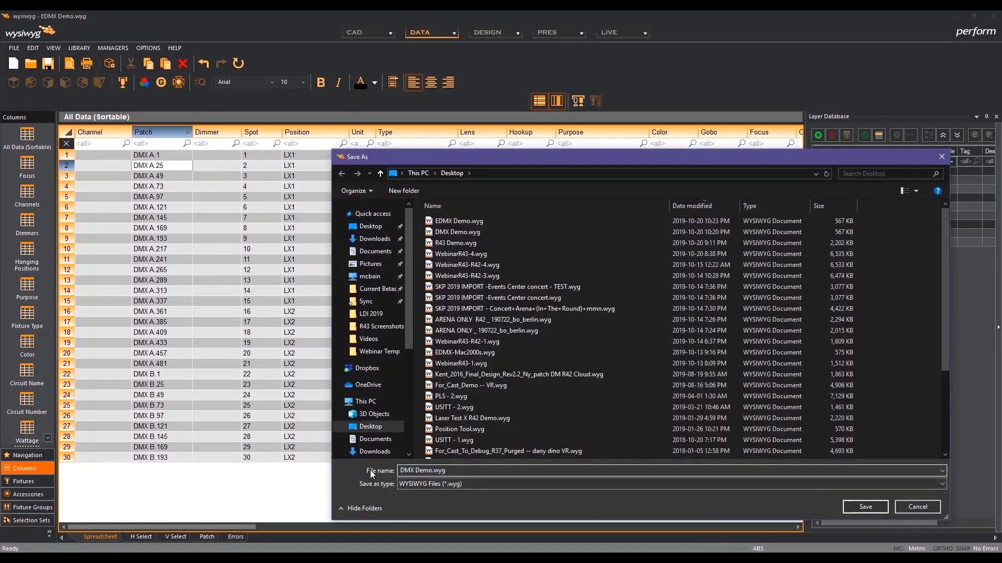
{"action": "left_click", "coordinate": [859, 512]}
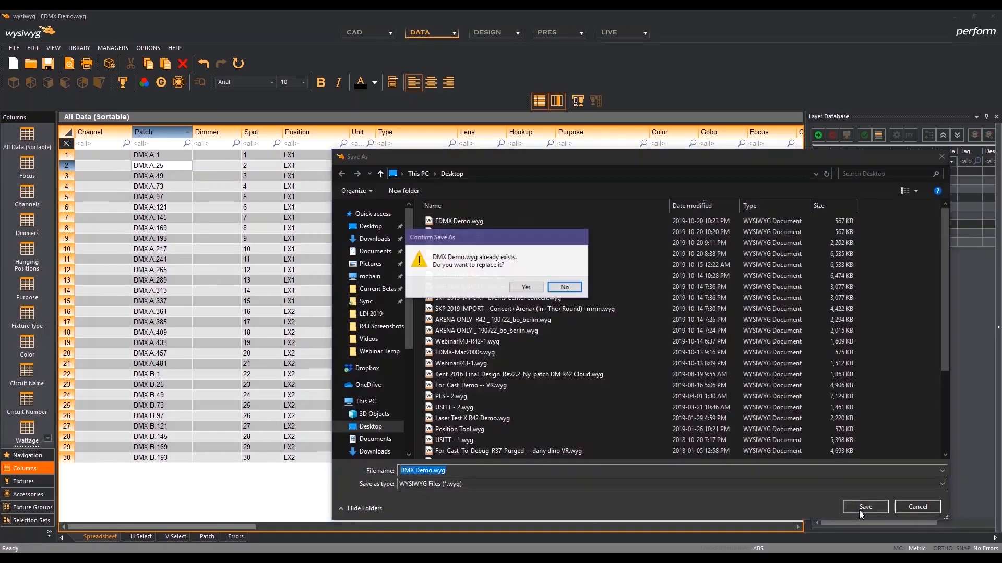
{"action": "left_click", "coordinate": [526, 289]}
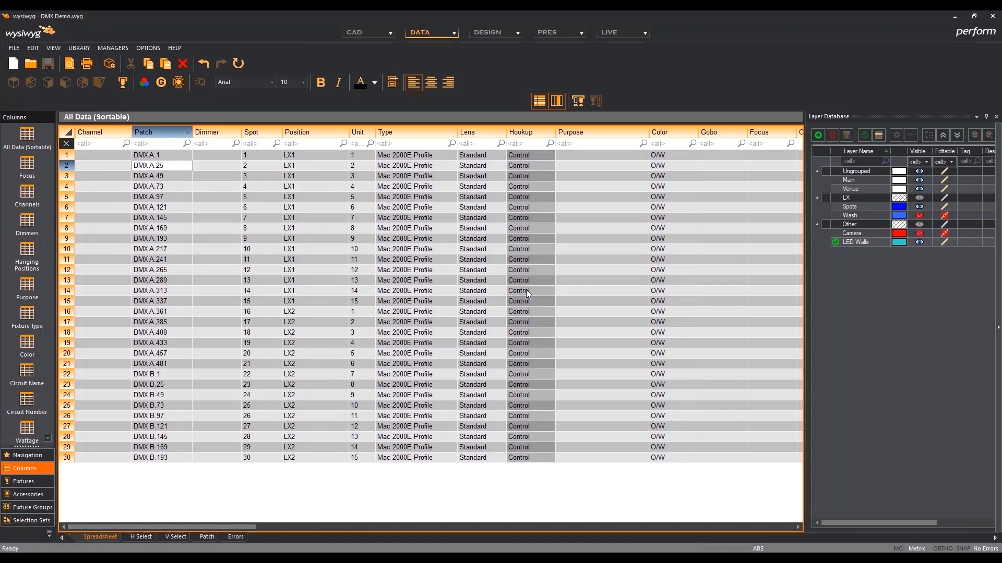
Return to the CAD wireframe and review the Wireframe Details and Fixture Attribute Details in the document options
{"action": "left_click", "coordinate": [389, 34]}
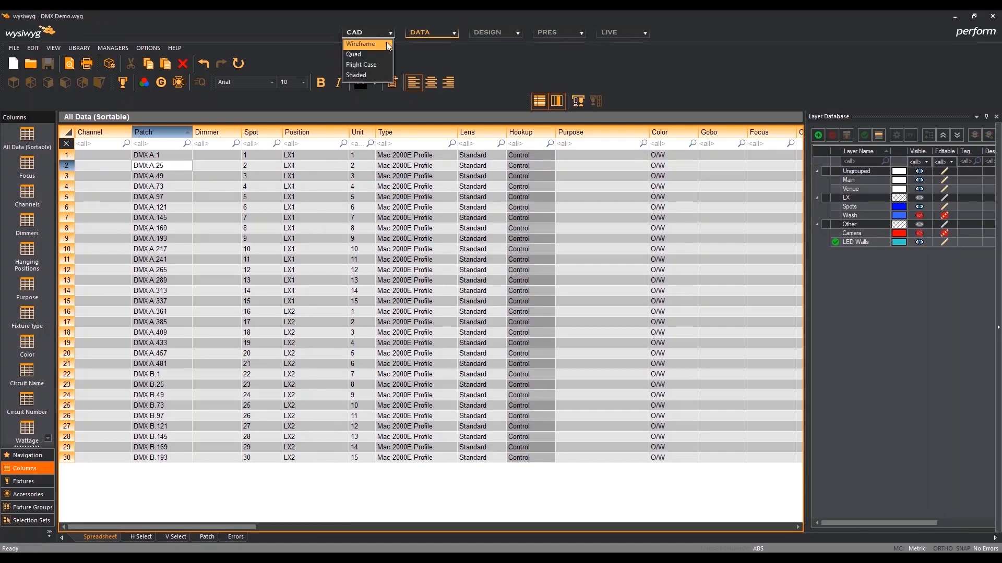
{"action": "left_click", "coordinate": [385, 43]}
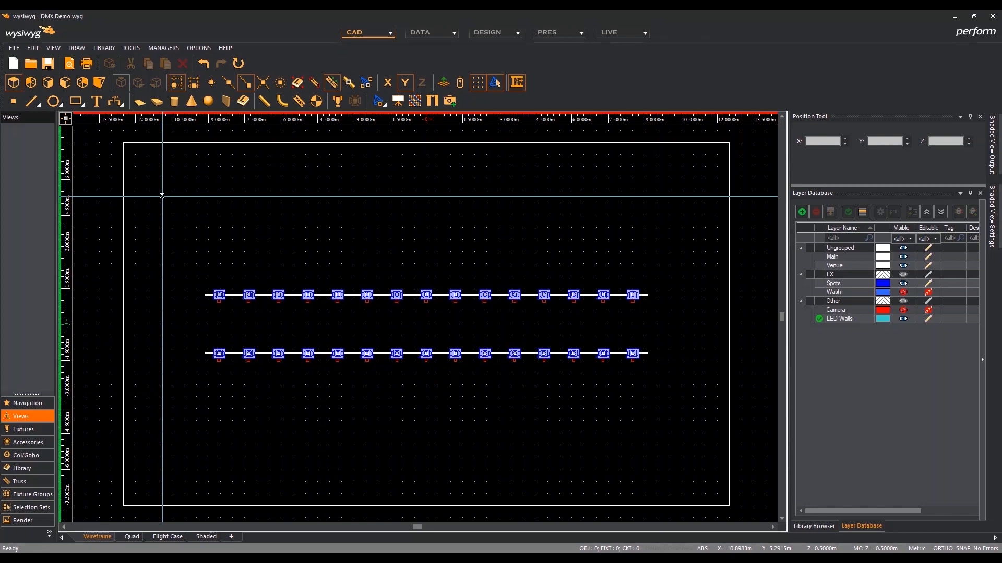
{"action": "left_click", "coordinate": [201, 48]}
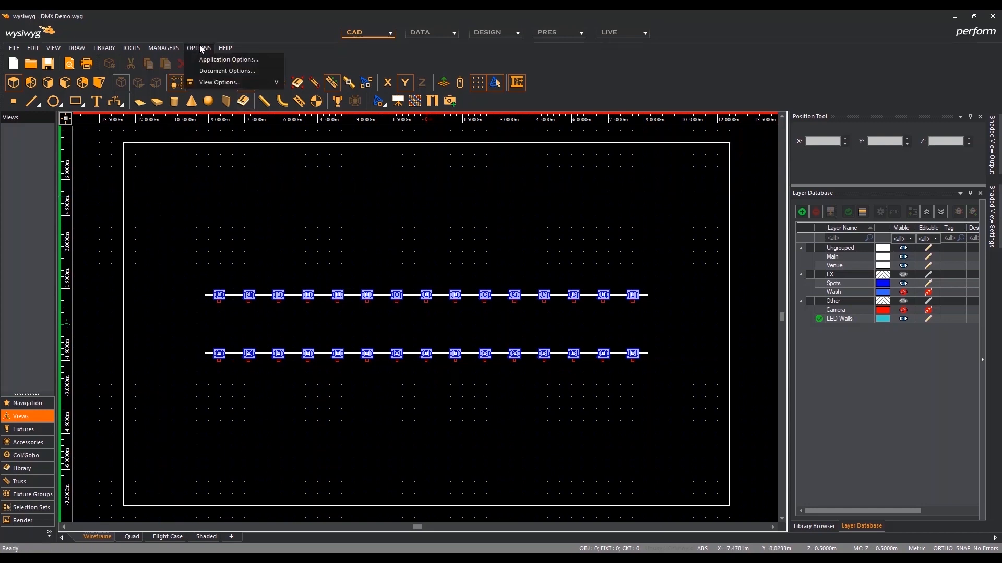
{"action": "left_click", "coordinate": [225, 71]}
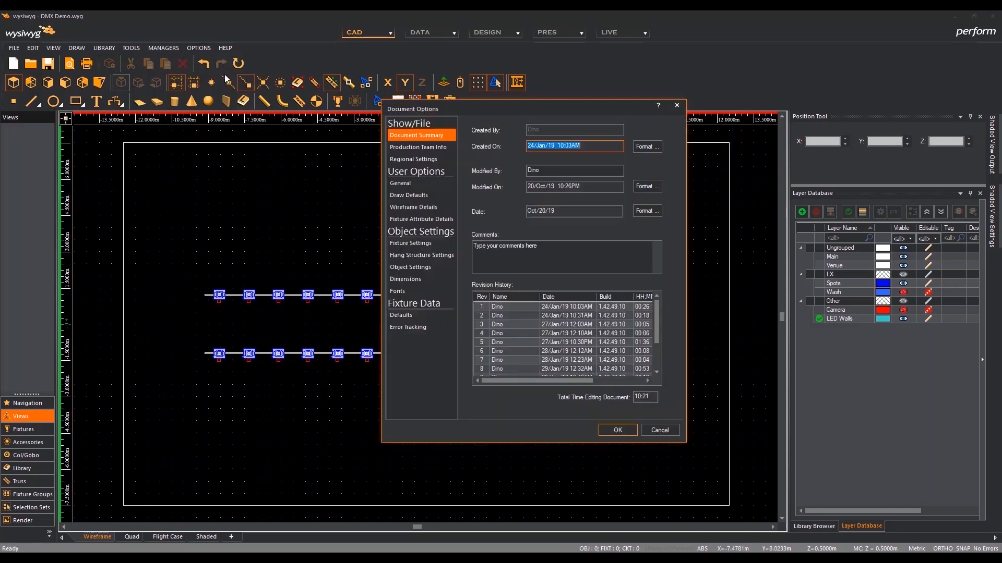
{"action": "left_click", "coordinate": [423, 207]}
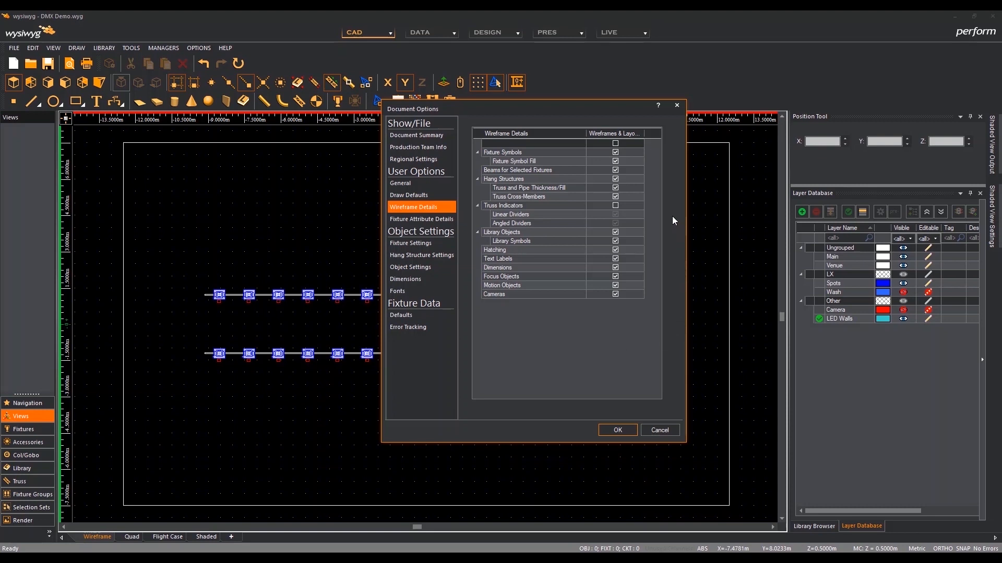
{"action": "left_click_drag", "start_coordinate": [645, 135], "coordinate": [646, 135]}
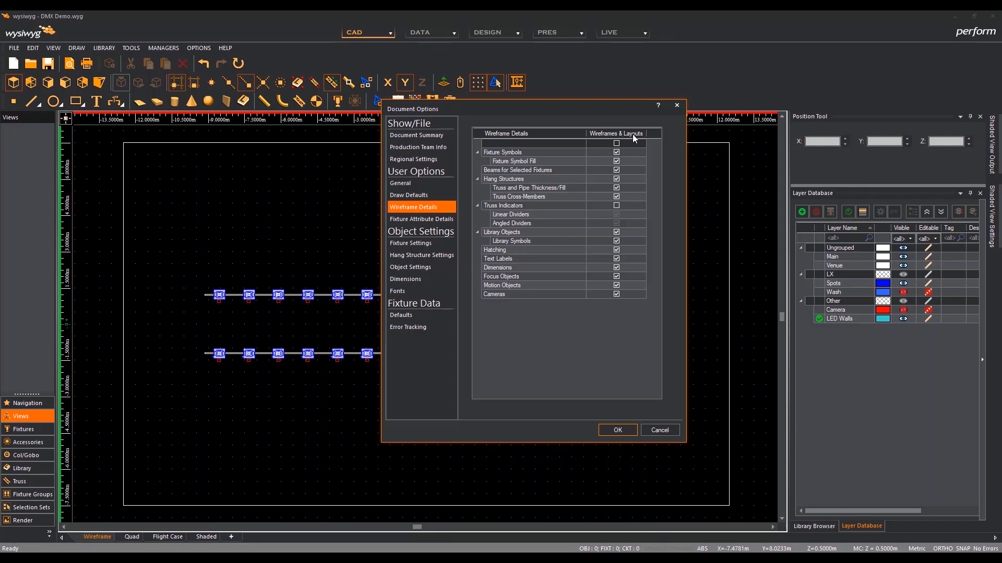
{"action": "left_click", "coordinate": [426, 220]}
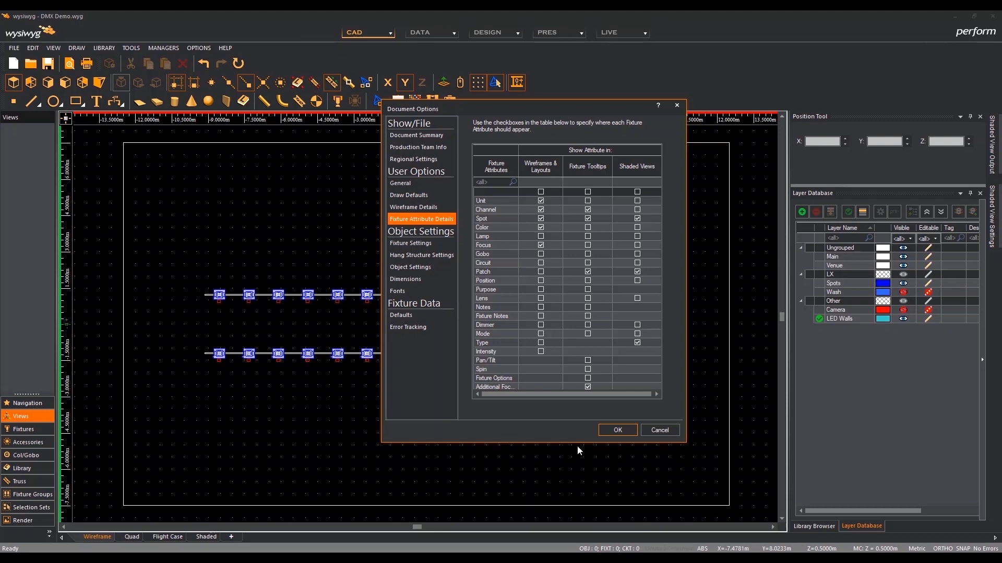
{"action": "left_click", "coordinate": [619, 430]}
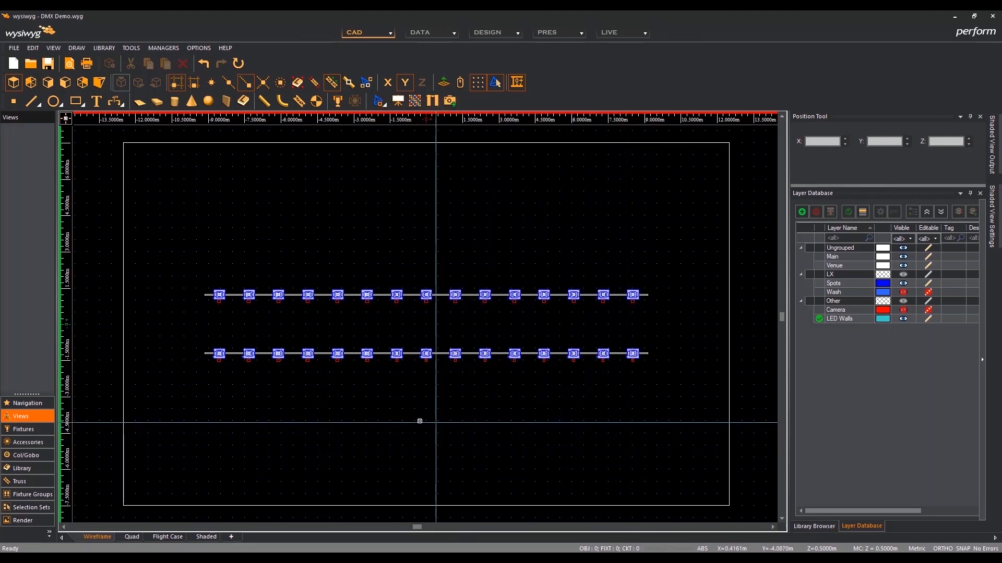
In the wireframe's view options, stop using the document defaults for the Fixture Attribute Details
{"action": "right_click", "coordinate": [405, 418]}
{"action": "left_click", "coordinate": [436, 414]}
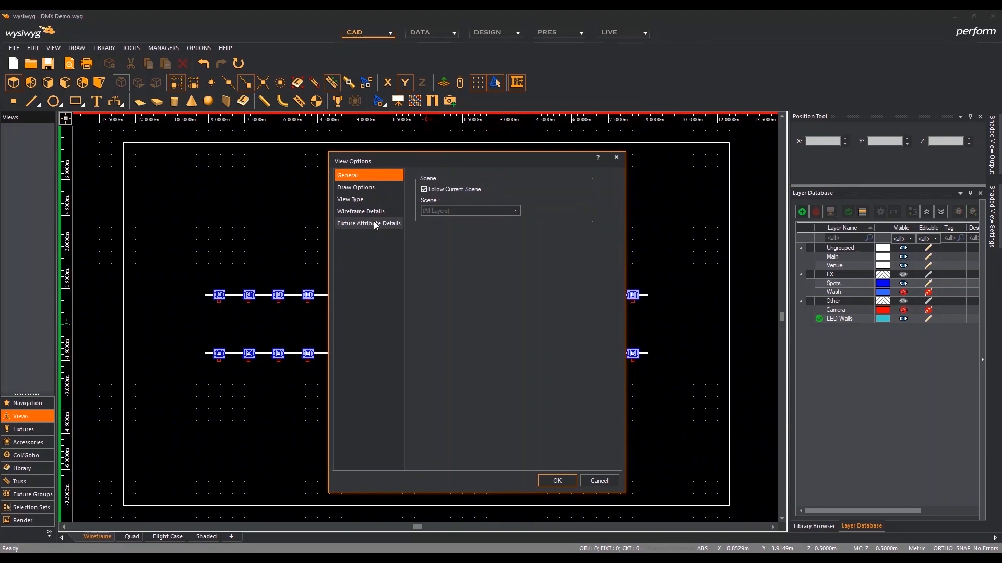
{"action": "left_click", "coordinate": [373, 223]}
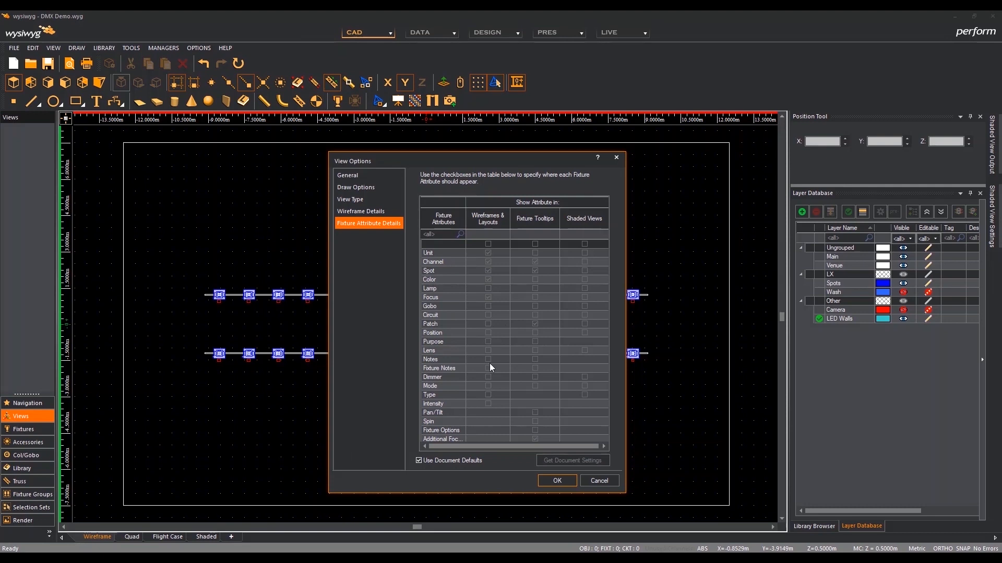
{"action": "left_click", "coordinate": [436, 460]}
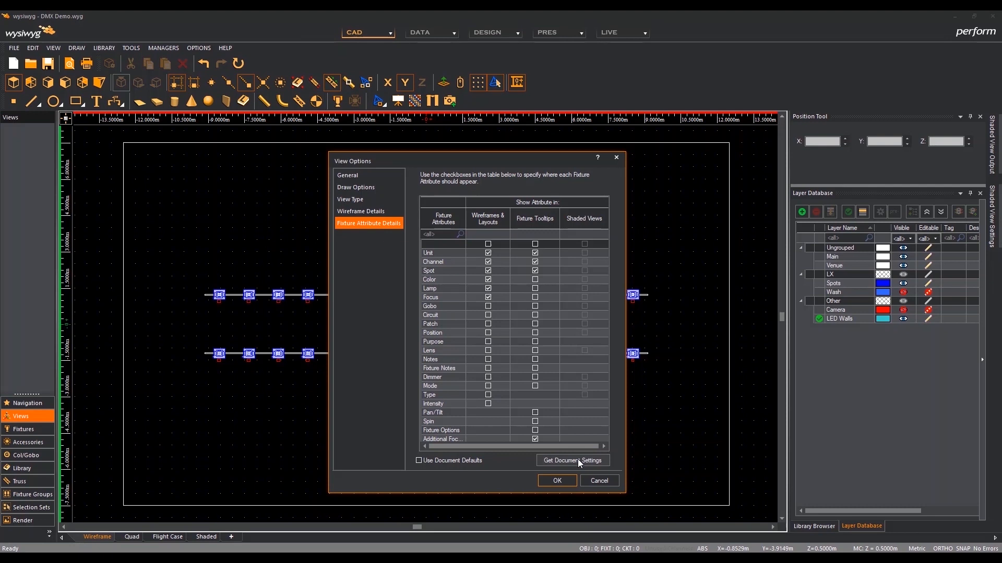
Try Purpose, Patch, Gobo, Notes, Fixture Notes and Pan/Tilt as fixture tooltip attributes, then restore the document settings and apply the options
{"action": "left_click", "coordinate": [535, 342]}
{"action": "left_click", "coordinate": [535, 324]}
{"action": "left_click", "coordinate": [535, 307]}
{"action": "left_click", "coordinate": [535, 359]}
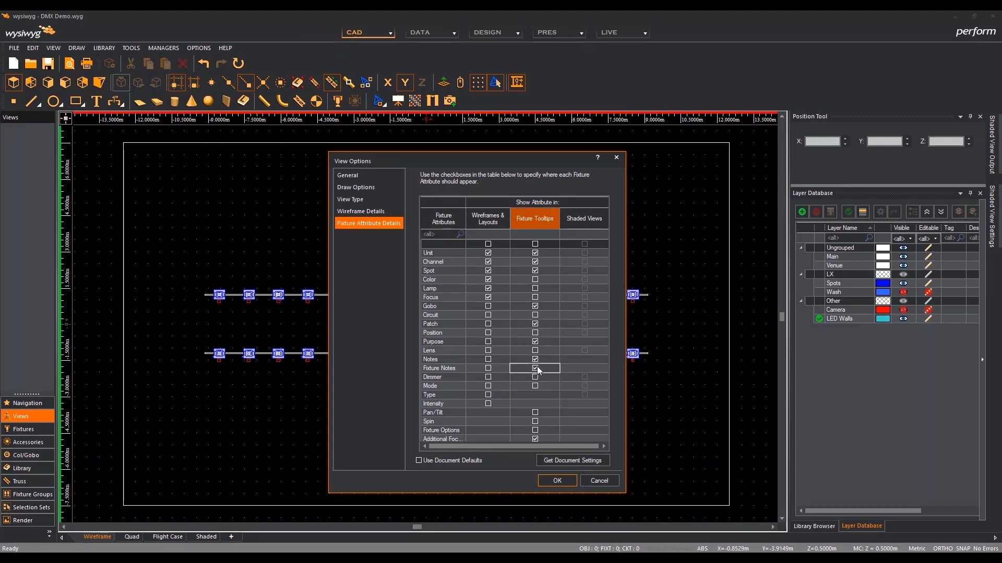
{"action": "left_click", "coordinate": [535, 368]}
{"action": "left_click", "coordinate": [536, 413]}
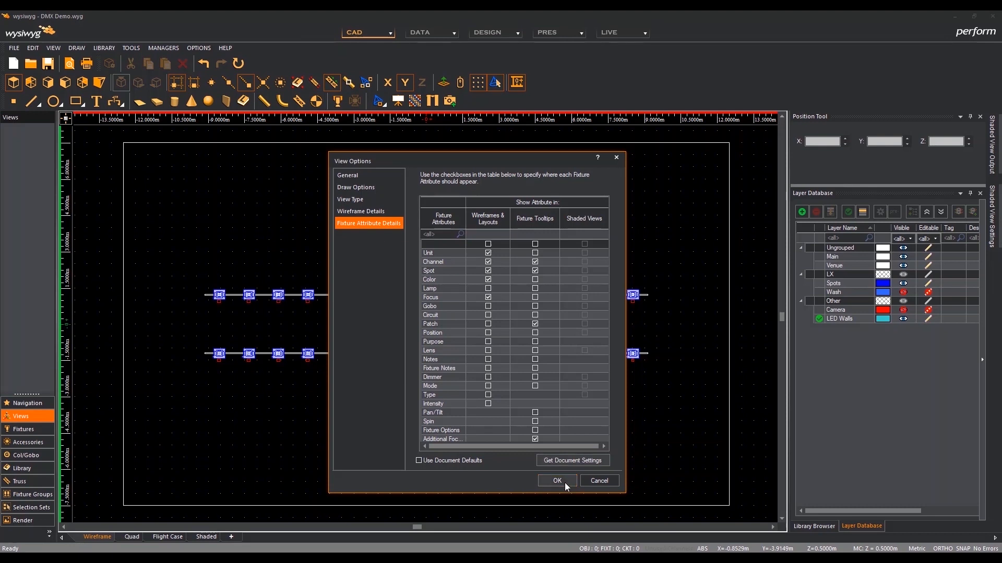
{"action": "left_click", "coordinate": [558, 480]}
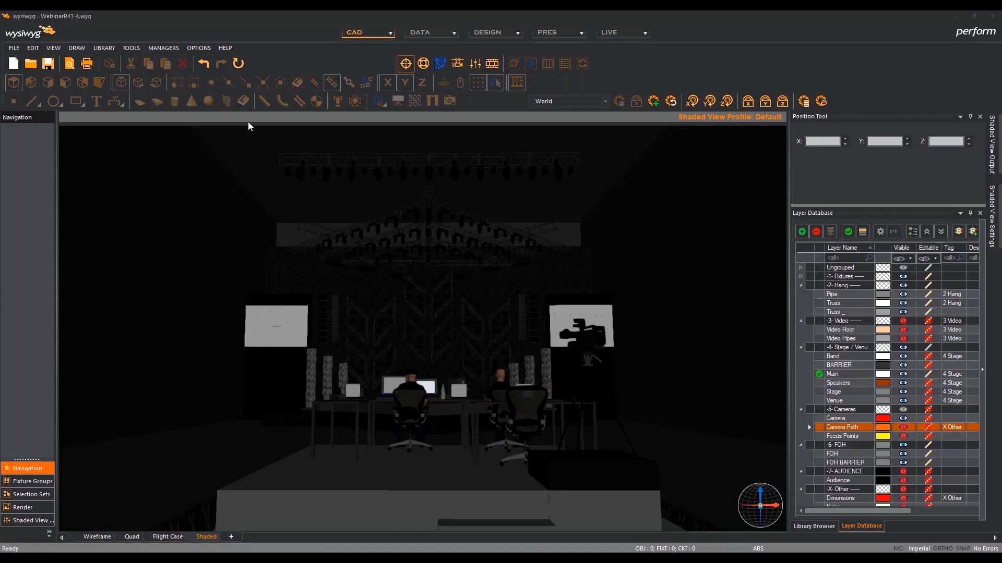
Review which fixture attributes are shown in shaded views in the document options of WebinarR43-4.wyg
{"action": "left_click", "coordinate": [209, 46]}
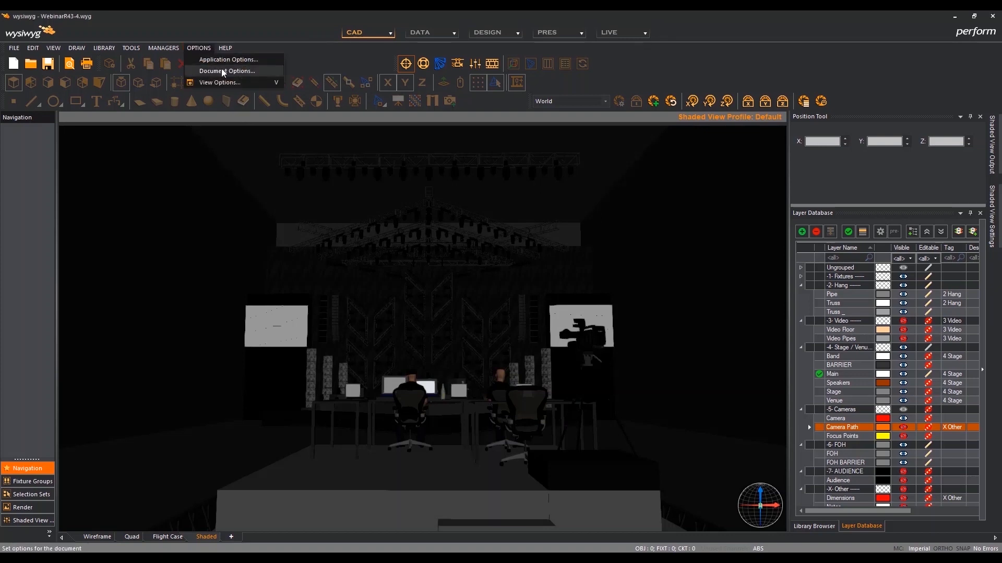
{"action": "left_click", "coordinate": [222, 71]}
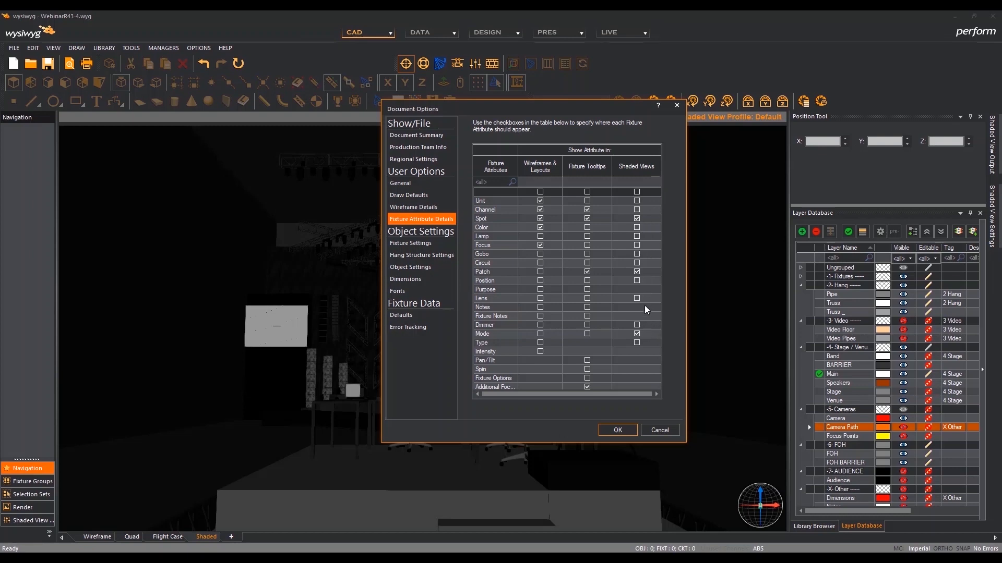
{"action": "left_click", "coordinate": [618, 430]}
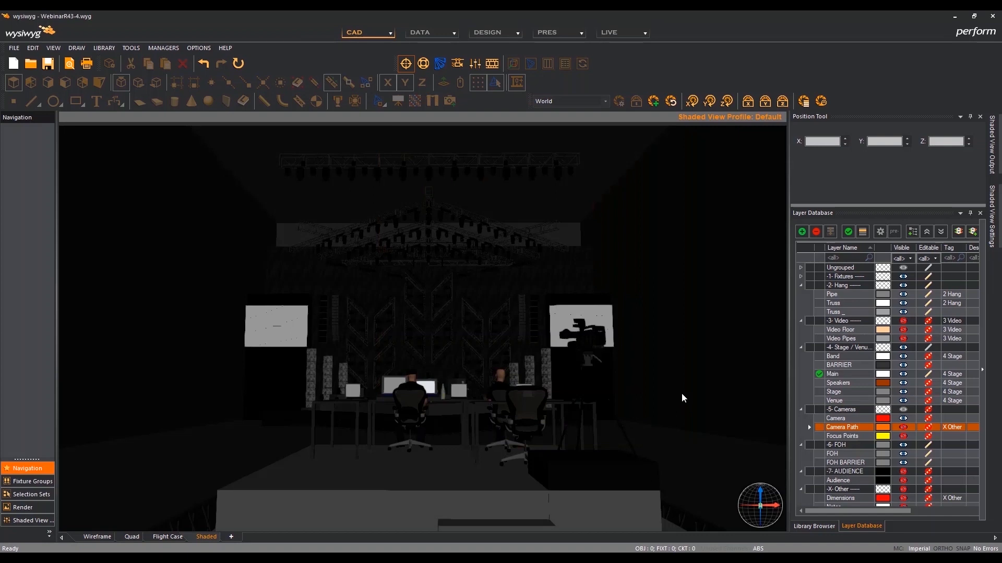
Review the general view options of the shaded view and examine the tooltips of several rigged fixtures
{"action": "right_click", "coordinate": [680, 390]}
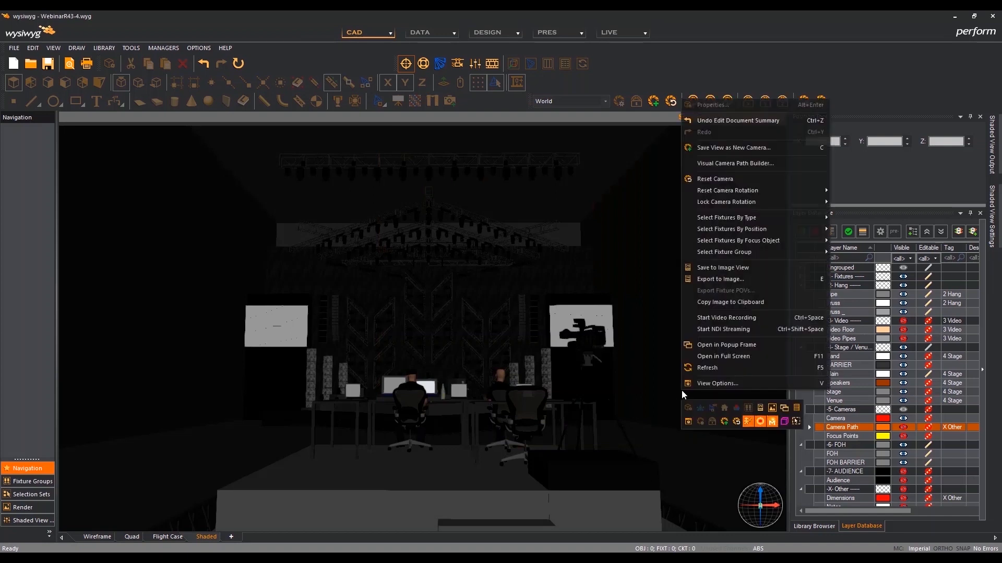
{"action": "left_click", "coordinate": [709, 384]}
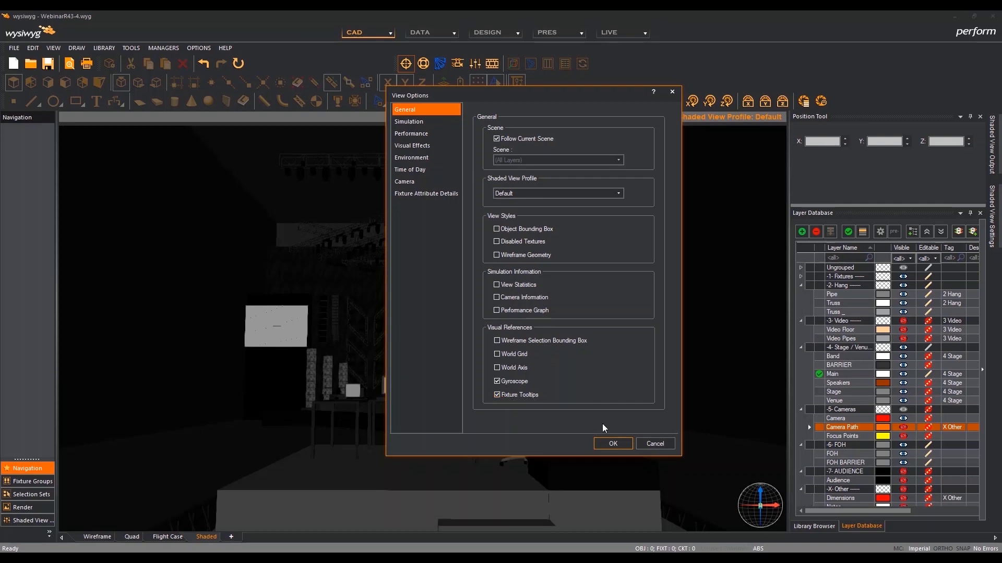
{"action": "left_click", "coordinate": [612, 443]}
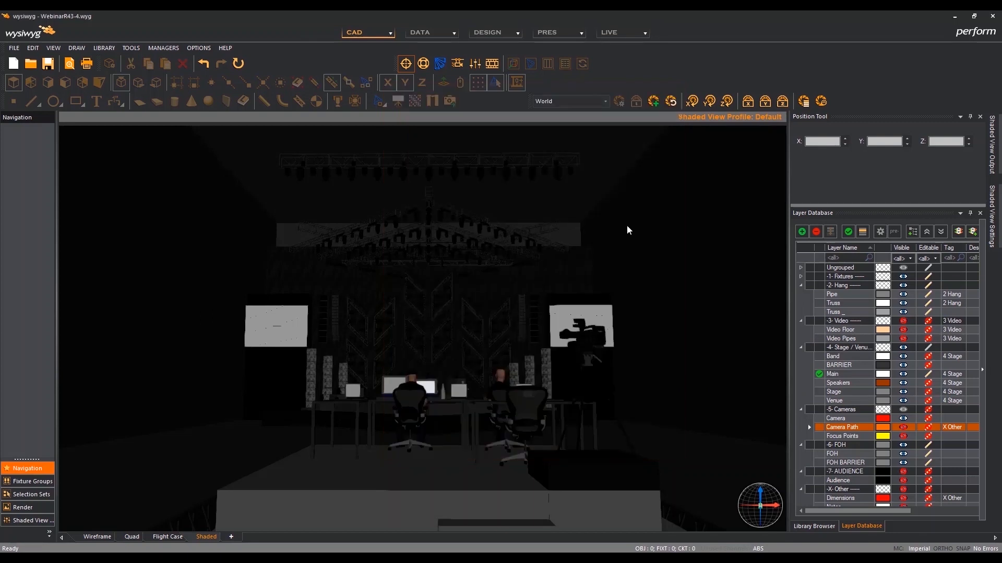
{"action": "mouse_move", "coordinate": [561, 177]}
{"action": "mouse_move", "coordinate": [476, 241]}
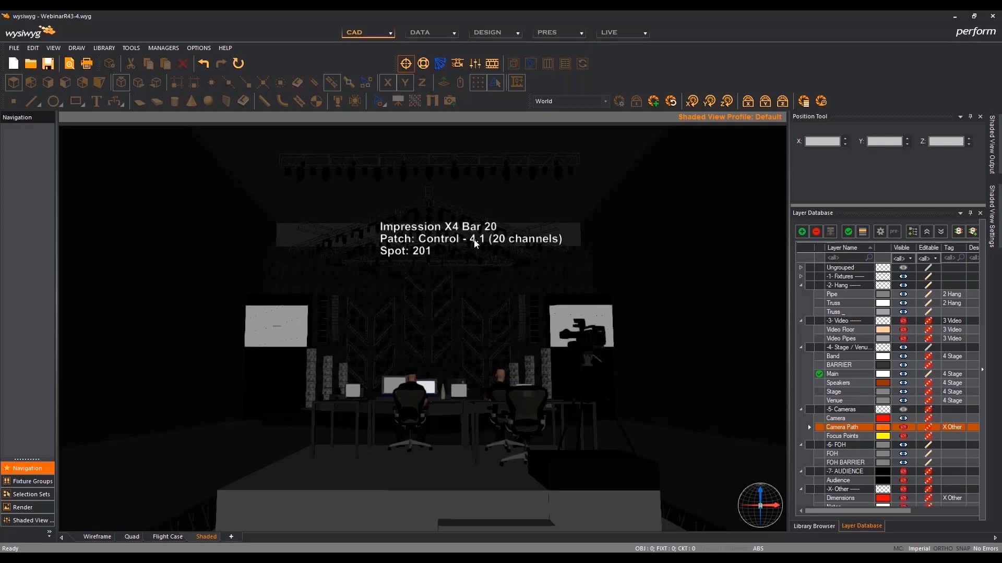
{"action": "mouse_move", "coordinate": [452, 302]}
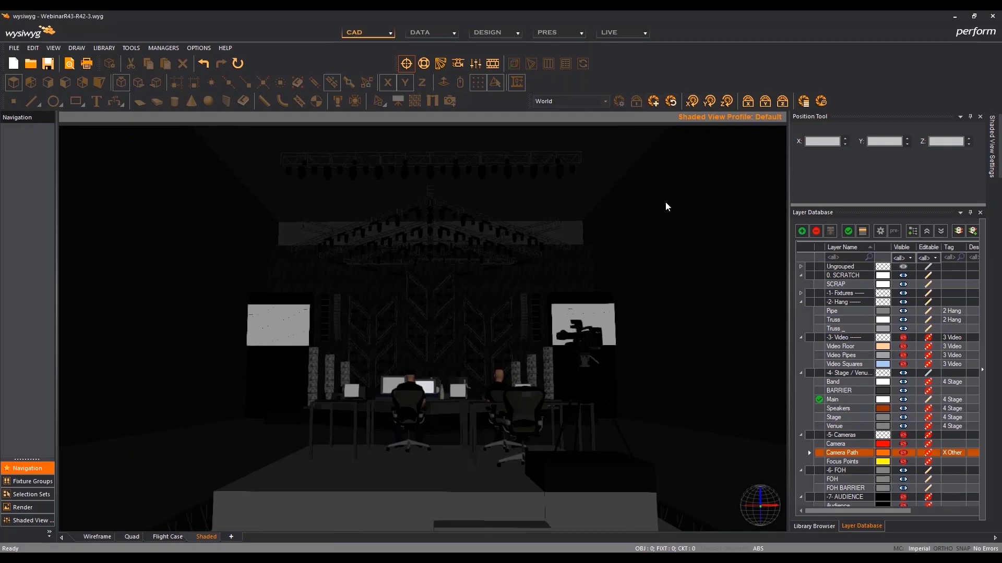
Switch to WebinarR43-R42-3.wyg, check its shaded view options, and compare its fixture tooltips with those in WebinarR43-4.wyg
{"action": "right_click", "coordinate": [682, 283]}
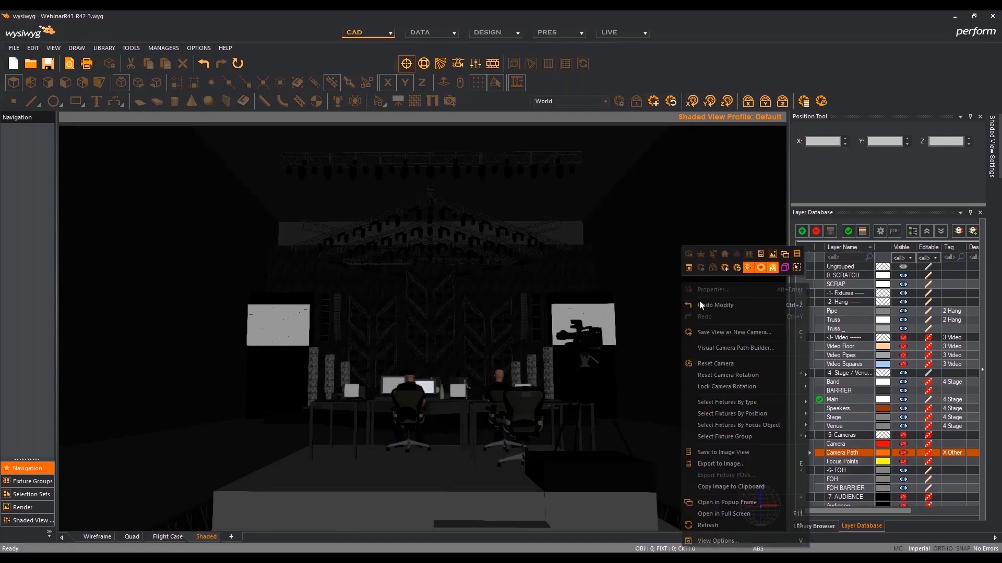
{"action": "left_click", "coordinate": [704, 542]}
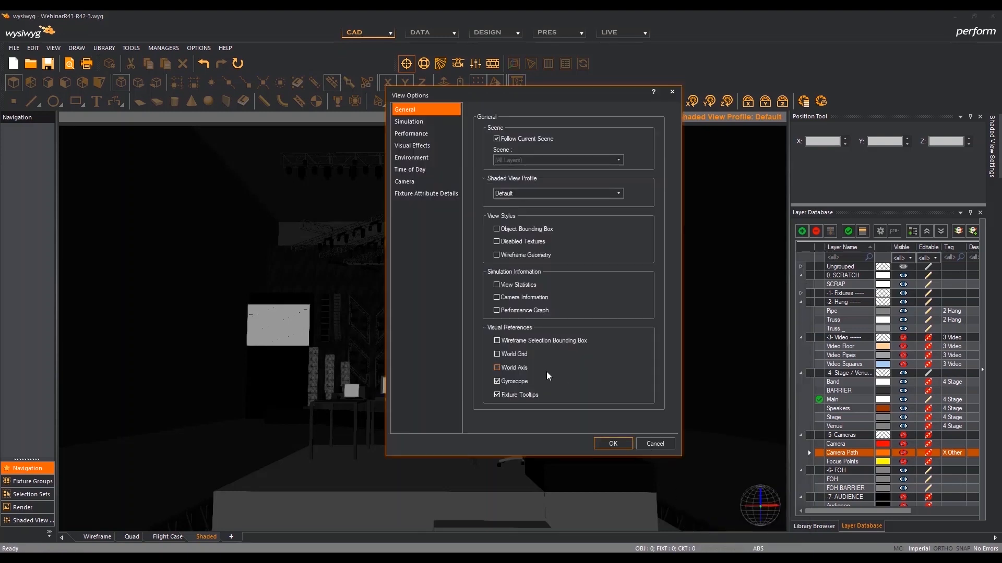
{"action": "left_click", "coordinate": [606, 446]}
{"action": "mouse_move", "coordinate": [562, 179]}
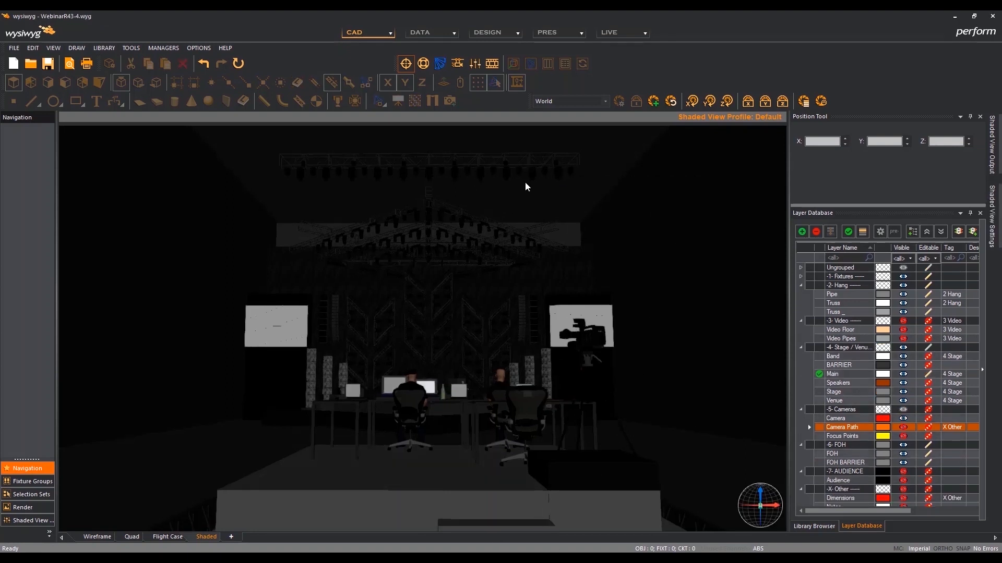
{"action": "mouse_move", "coordinate": [509, 173]}
Turn off Fixture Tooltips in the shaded view options of WebinarR43-4.wyg
{"action": "right_click", "coordinate": [609, 176]}
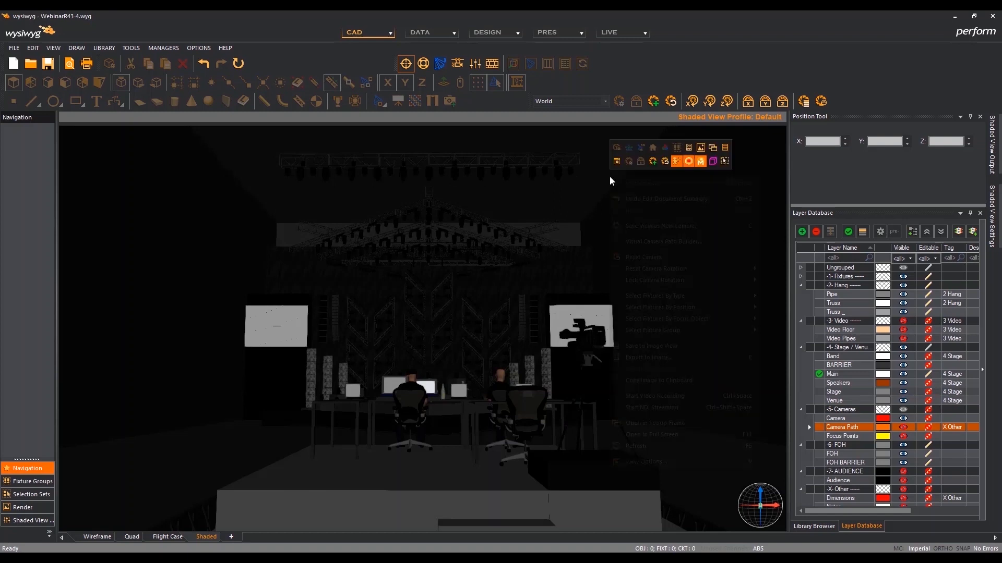
{"action": "left_click", "coordinate": [659, 455]}
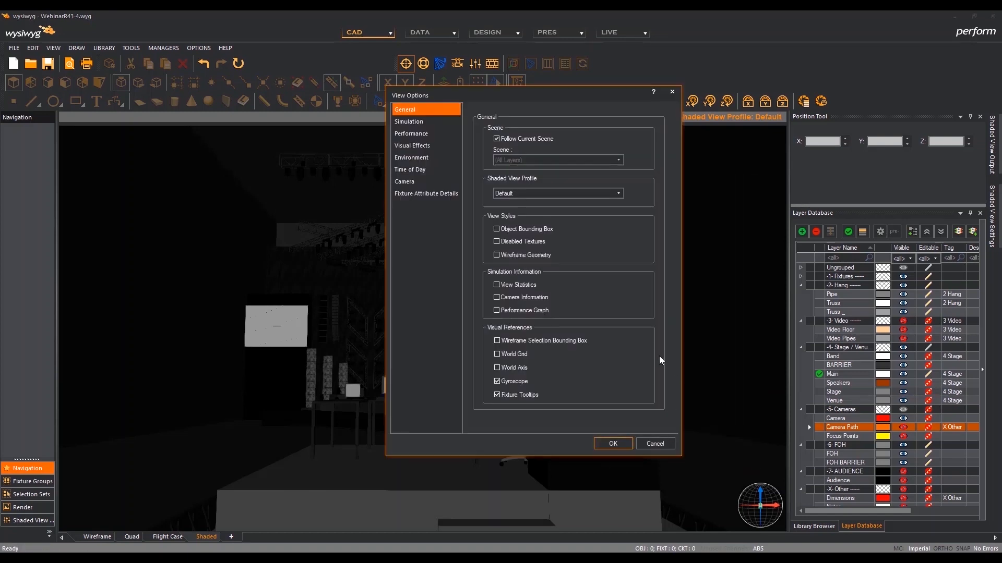
{"action": "left_click", "coordinate": [523, 396]}
{"action": "left_click", "coordinate": [618, 443]}
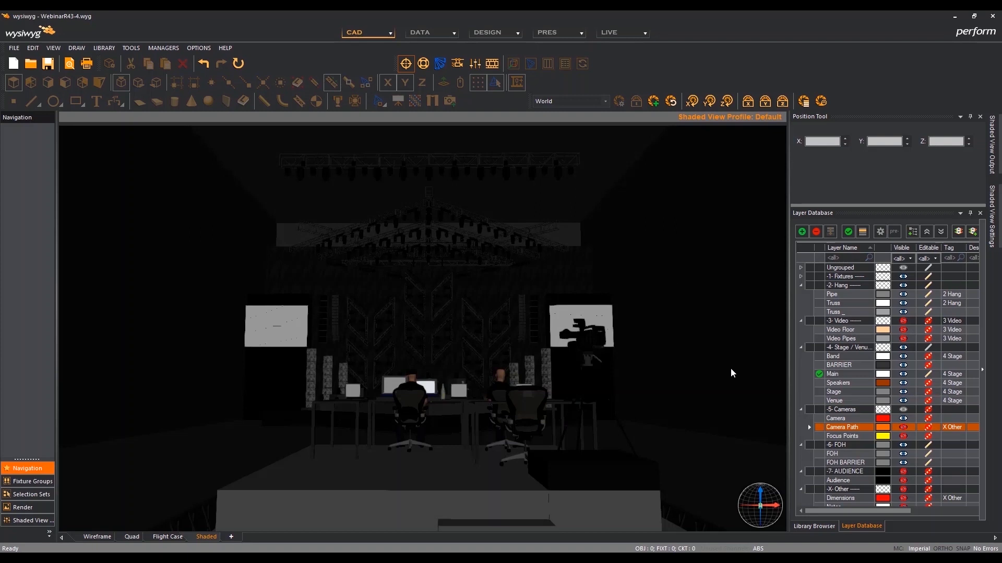
Make the Camera Path layer visible in both WebinarR43-4.wyg and WebinarR43-R42-3.wyg
{"action": "left_click", "coordinate": [903, 428]}
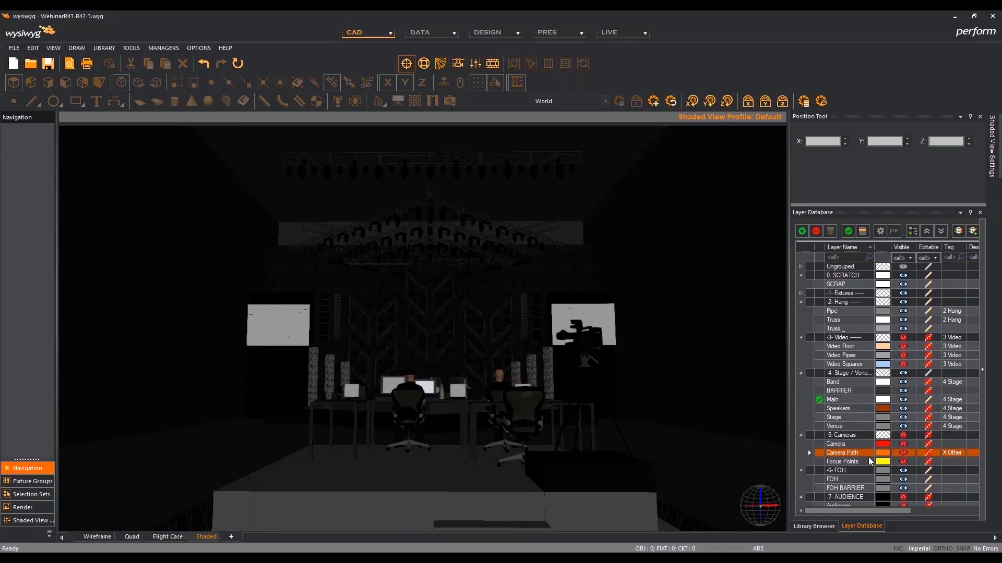
{"action": "left_click", "coordinate": [903, 453]}
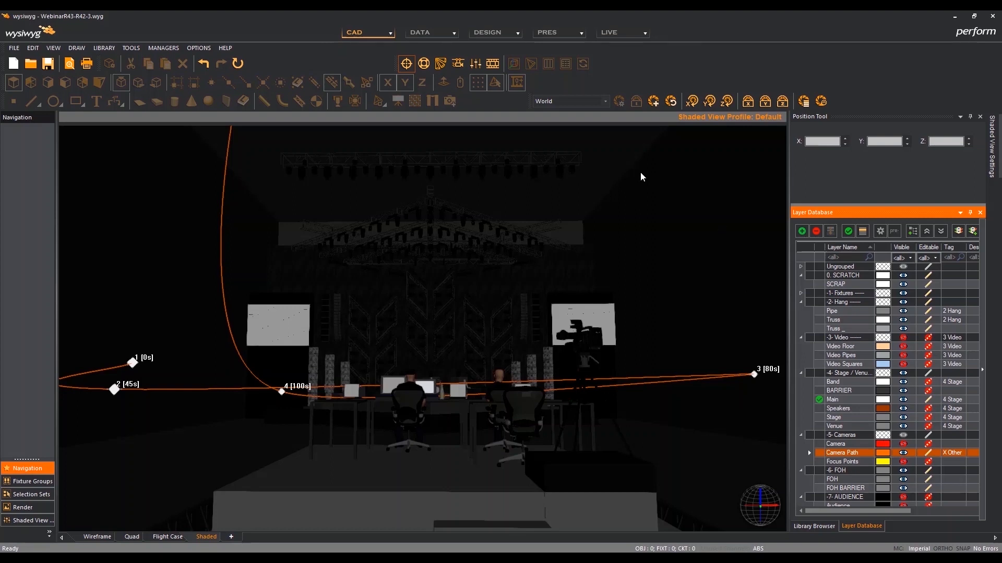
Compare the camera path's points and labels from different angles in both files, then hide the Camera Path layer in WebinarR43-4.wyg
{"action": "middle_click", "coordinate": [648, 416]}
{"action": "scroll", "coordinate": [469, 505], "scroll_direction": "down", "scroll_amount": 1}
{"action": "middle_click_drag", "start_coordinate": [469, 504], "coordinate": [462, 479]}
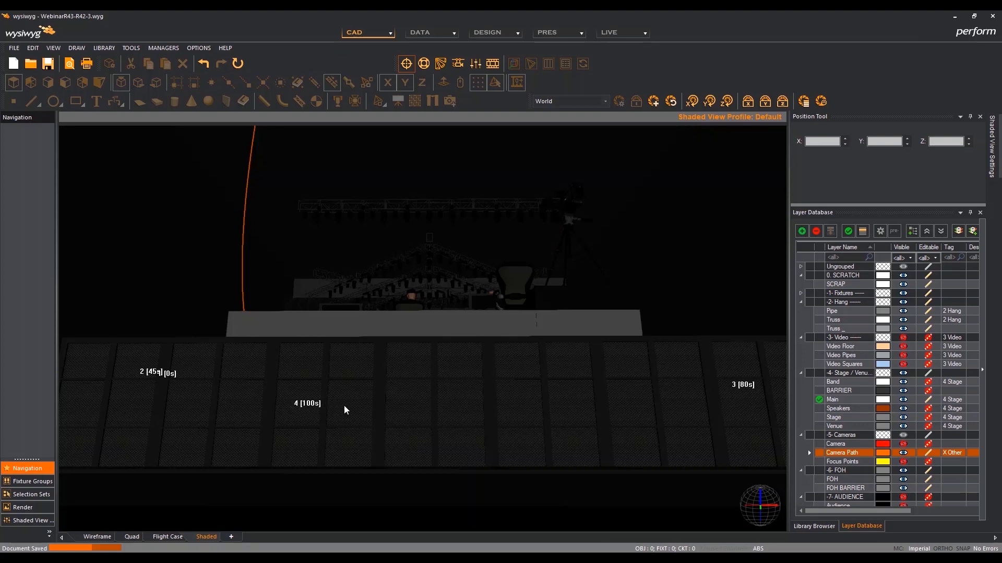
{"action": "middle_click_drag", "start_coordinate": [364, 390], "coordinate": [363, 419]}
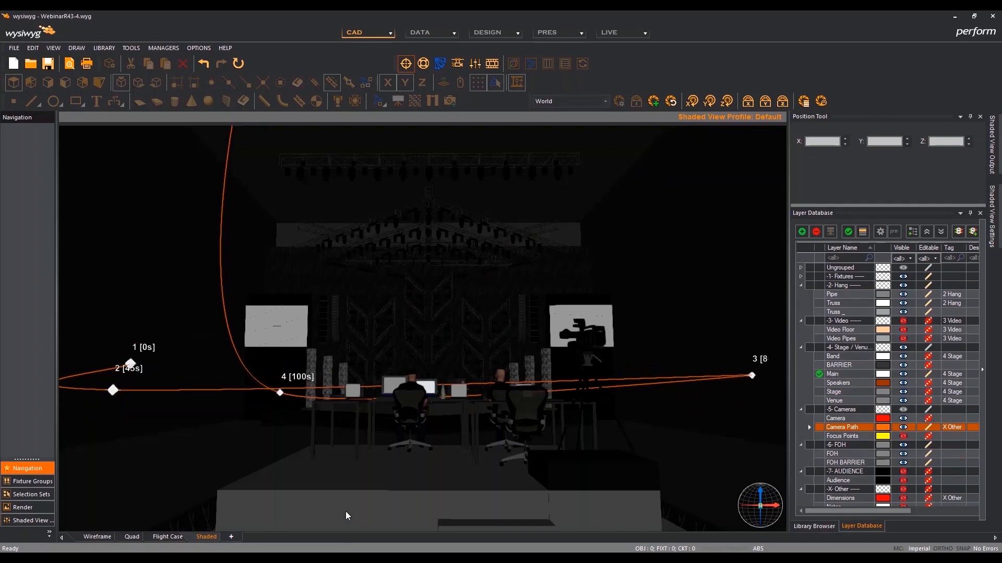
{"action": "scroll", "coordinate": [345, 502], "scroll_direction": "down", "scroll_amount": 1}
{"action": "middle_click_drag", "start_coordinate": [345, 501], "coordinate": [344, 474]}
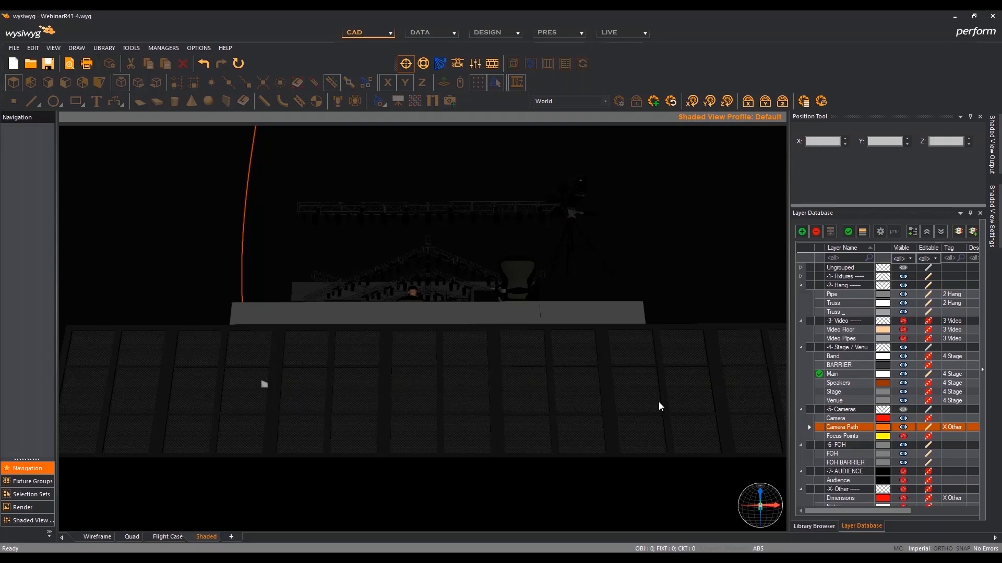
{"action": "mouse_move", "coordinate": [658, 402]}
{"action": "middle_mouse_down"}
{"action": "mouse_move", "coordinate": [655, 412]}
{"action": "mouse_move", "coordinate": [619, 408]}
{"action": "mouse_move", "coordinate": [604, 420]}
{"action": "middle_mouse_up"}
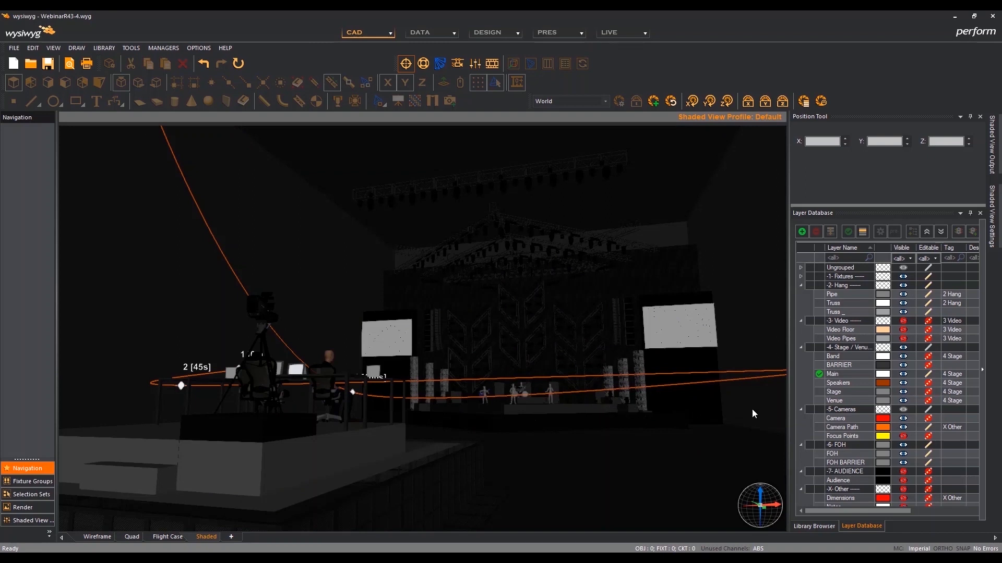
{"action": "left_click", "coordinate": [904, 428]}
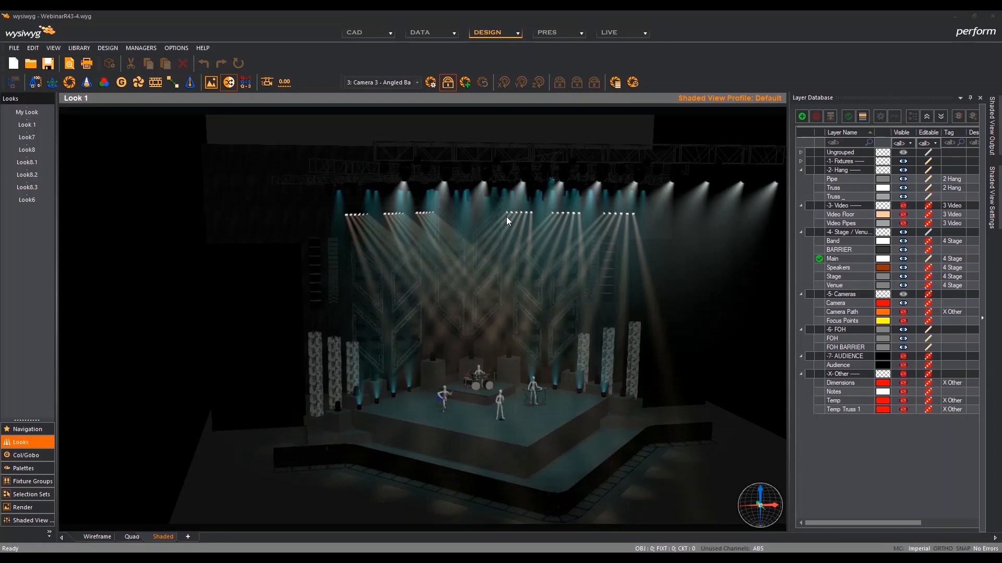
Enable Display Model for the cameras in the camera options of the Design mode shaded view
{"action": "right_click", "coordinate": [441, 300]}
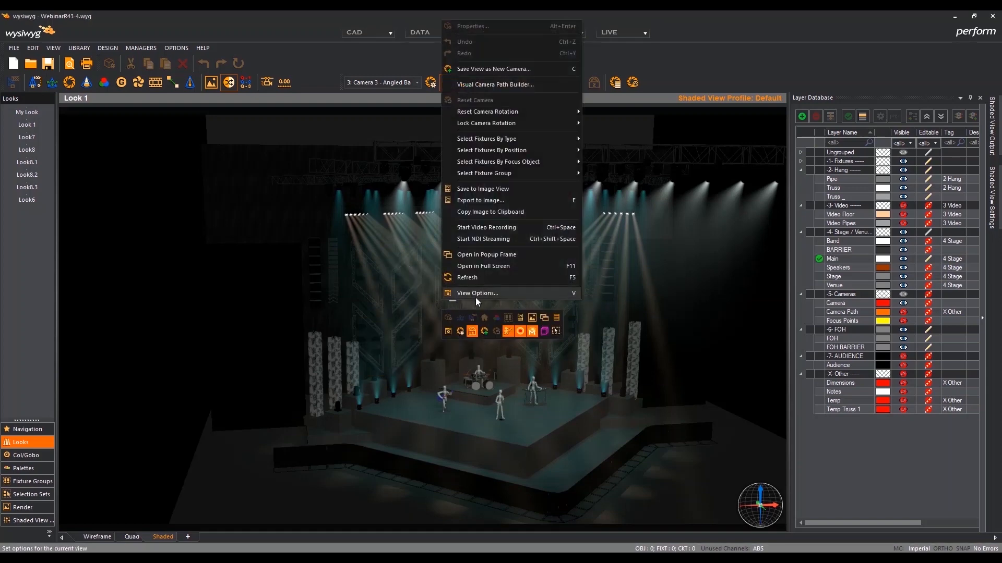
{"action": "left_click", "coordinate": [484, 293]}
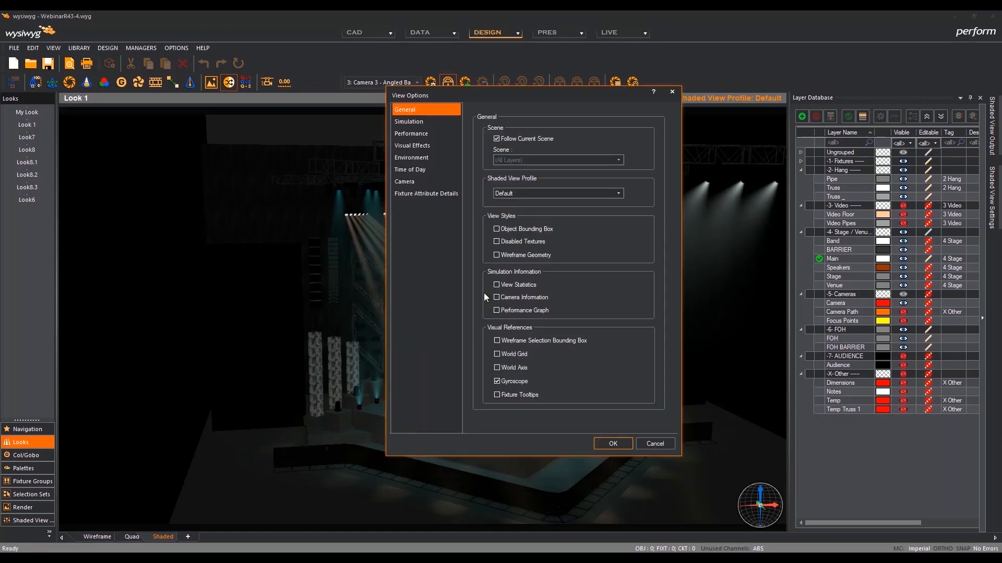
{"action": "left_click", "coordinate": [424, 182]}
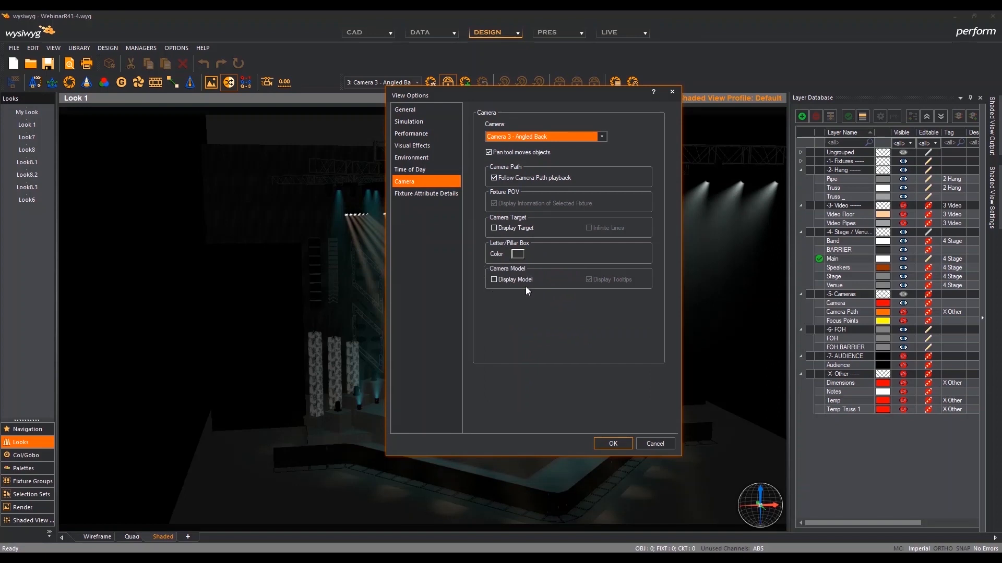
{"action": "left_click", "coordinate": [494, 280]}
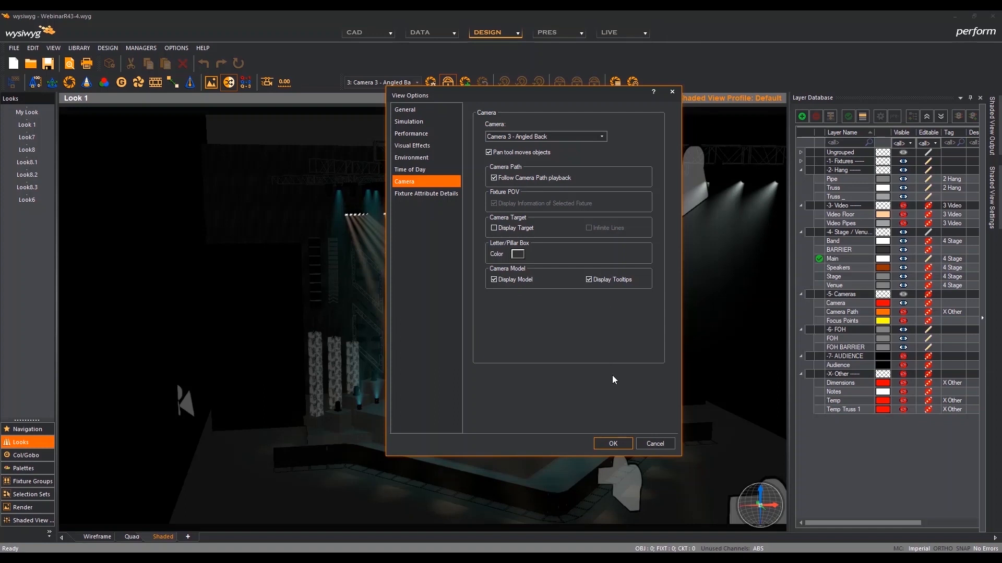
{"action": "left_click", "coordinate": [612, 444]}
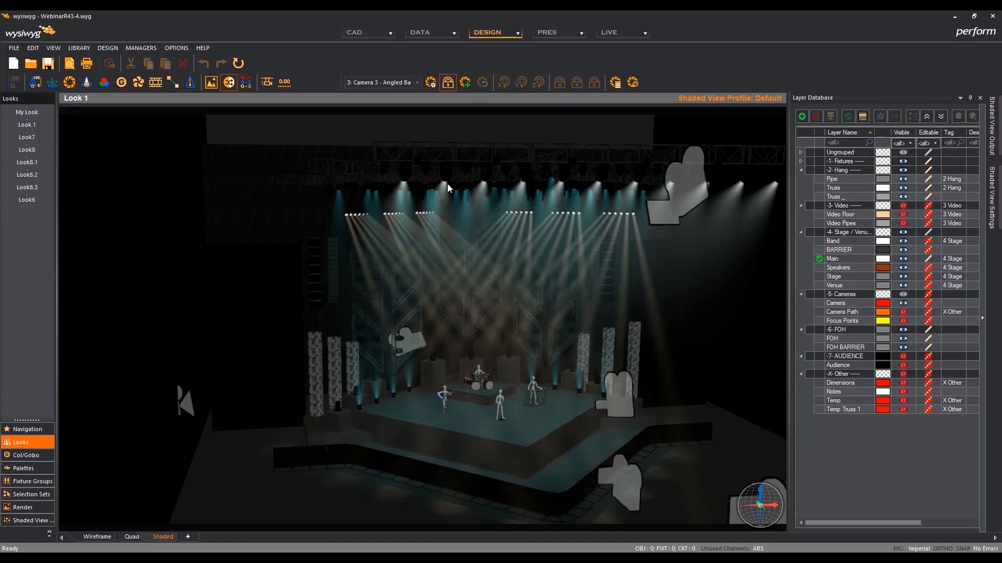
Switch the shaded view to the World camera and examine the camera models and their tooltips around the stage
{"action": "left_click", "coordinate": [417, 83]}
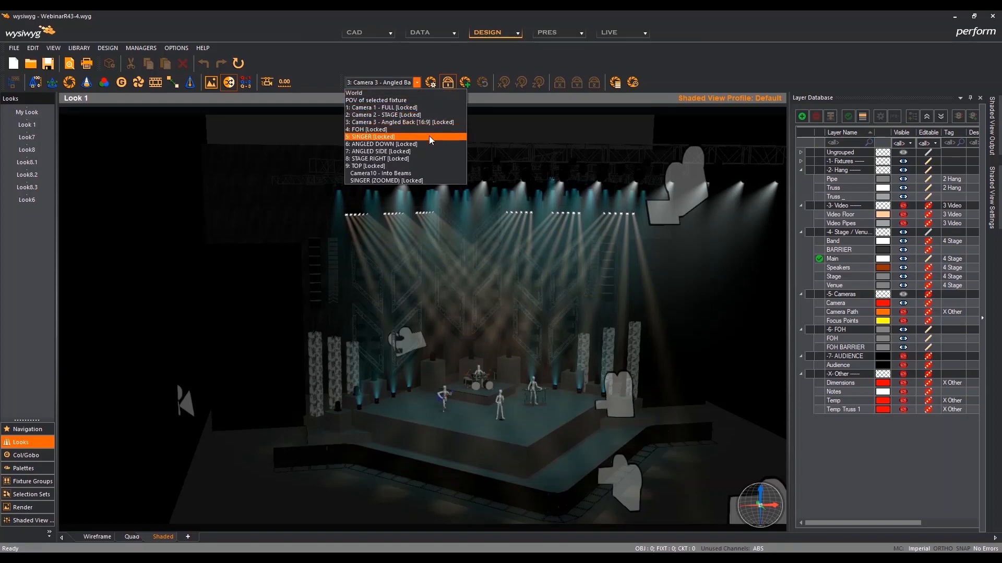
{"action": "left_click", "coordinate": [418, 86]}
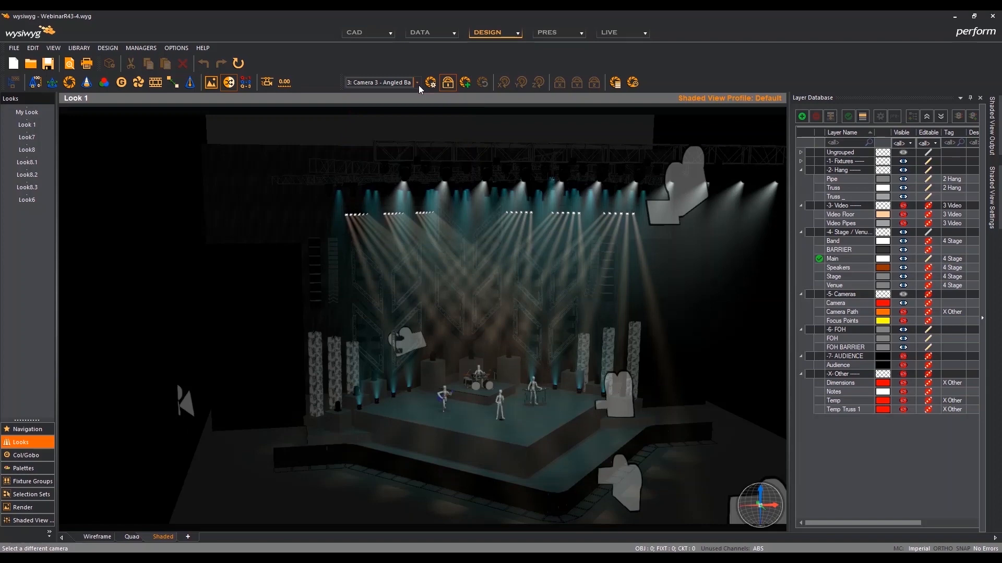
{"action": "left_click", "coordinate": [418, 86]}
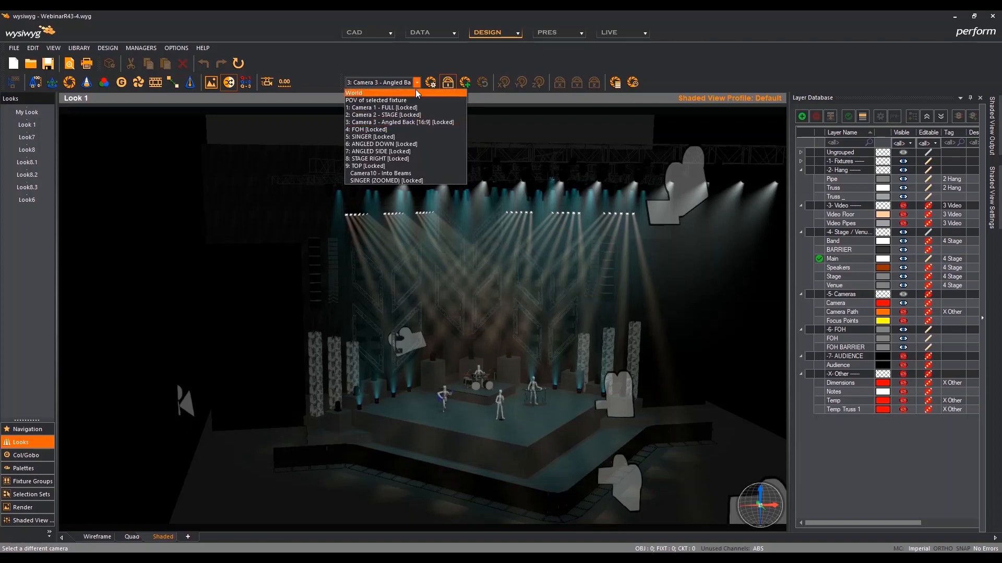
{"action": "left_click", "coordinate": [415, 93]}
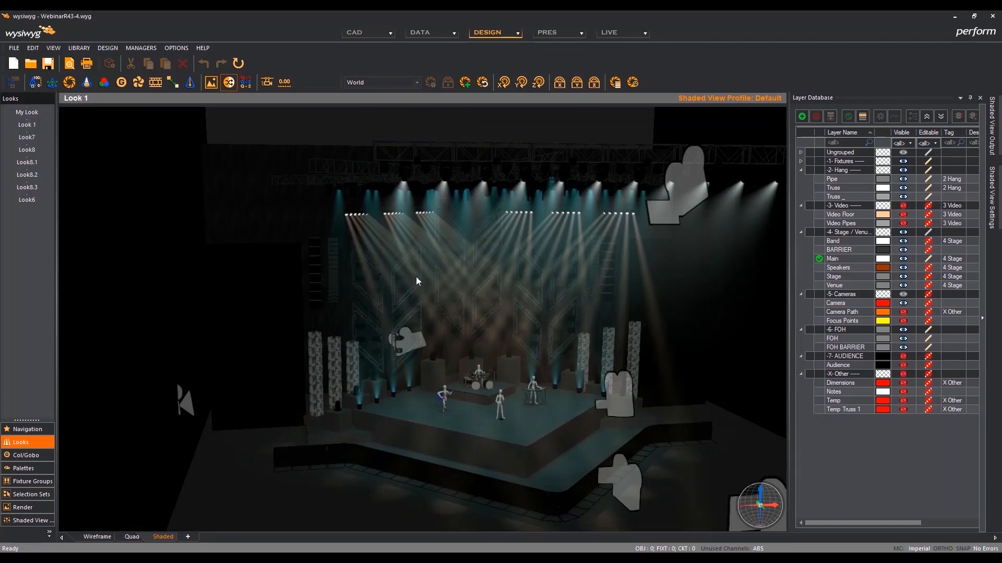
{"action": "mouse_move", "coordinate": [425, 365]}
{"action": "middle_mouse_down"}
{"action": "mouse_move", "coordinate": [596, 393]}
{"action": "mouse_move", "coordinate": [637, 411]}
{"action": "mouse_move", "coordinate": [662, 386]}
{"action": "middle_mouse_up"}
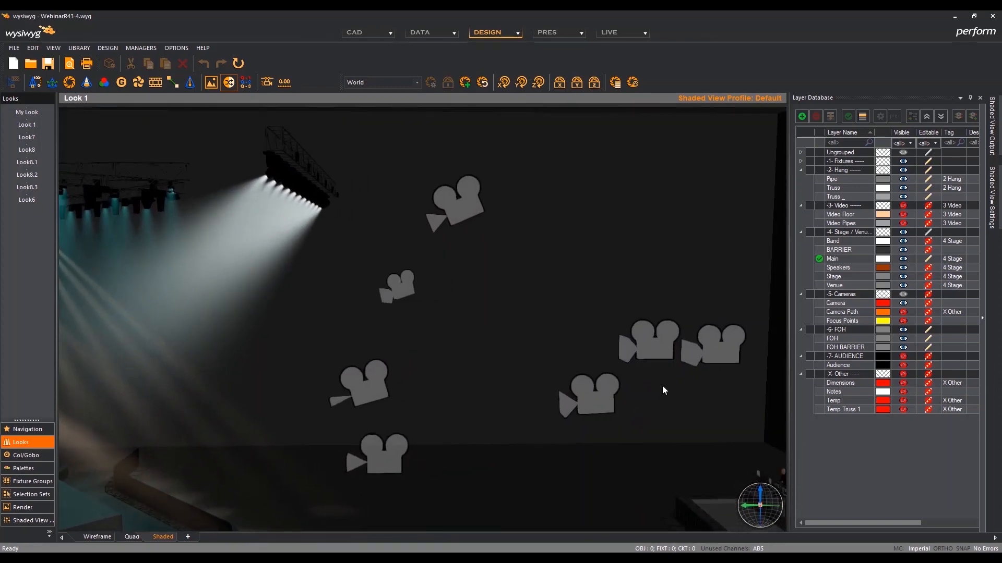
{"action": "scroll", "coordinate": [373, 495], "scroll_direction": "up", "scroll_amount": 3}
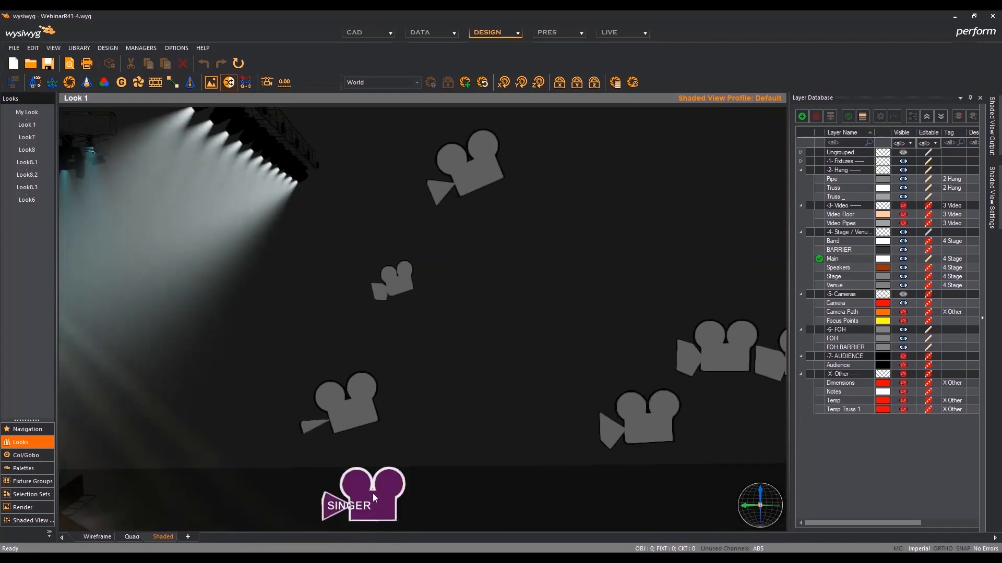
{"action": "mouse_move", "coordinate": [372, 493]}
{"action": "middle_mouse_down"}
{"action": "mouse_move", "coordinate": [395, 421]}
{"action": "mouse_move", "coordinate": [417, 449]}
{"action": "middle_mouse_up"}
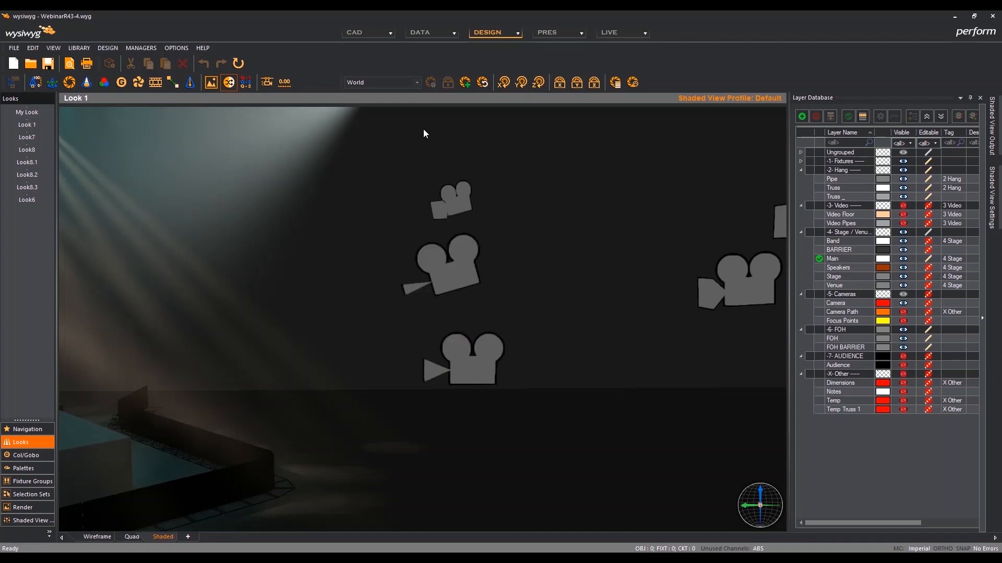
Switch the shaded view to the SINGER camera and turn off Display Model for the cameras in the view options
{"action": "left_click", "coordinate": [413, 83]}
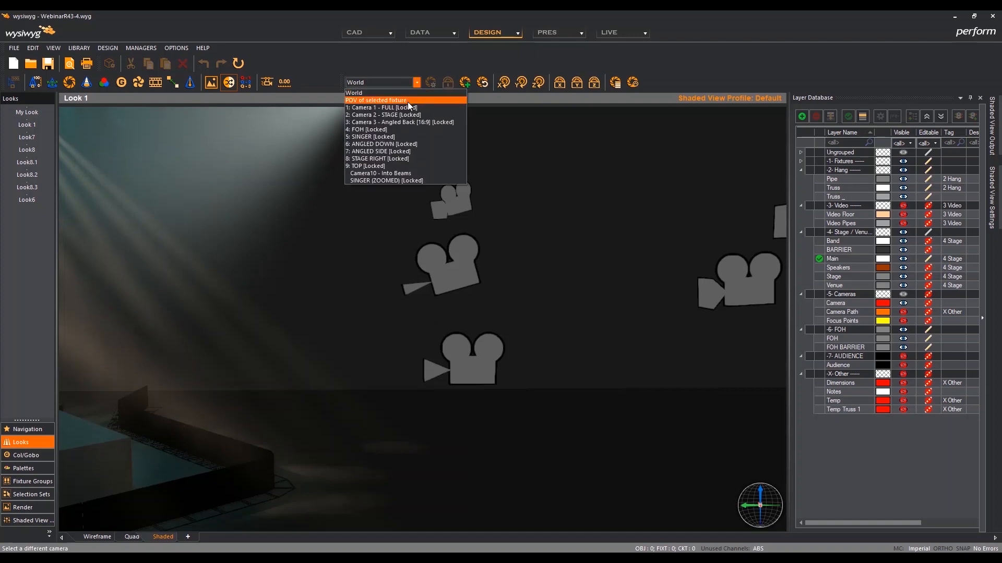
{"action": "left_click", "coordinate": [403, 137]}
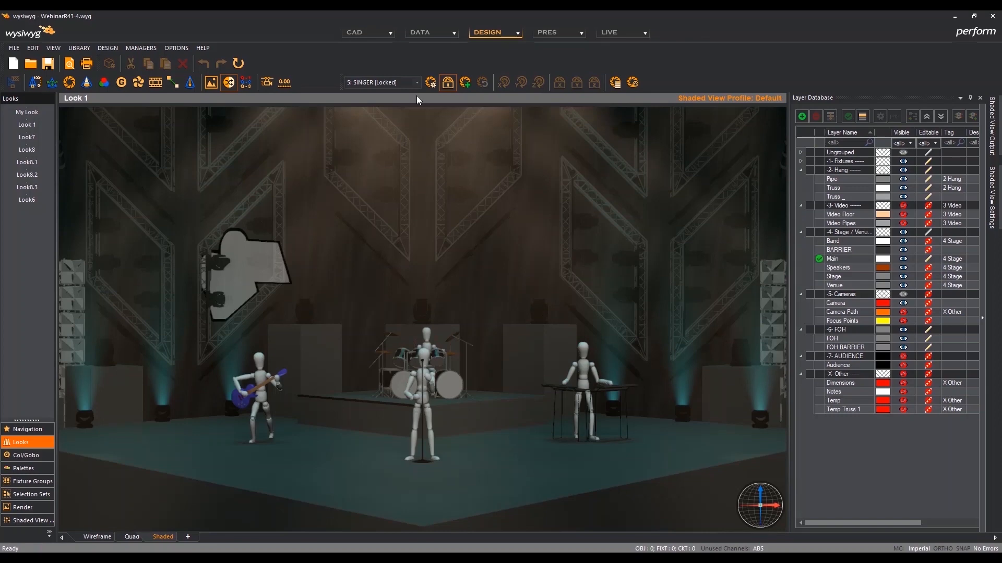
{"action": "right_click", "coordinate": [307, 273]}
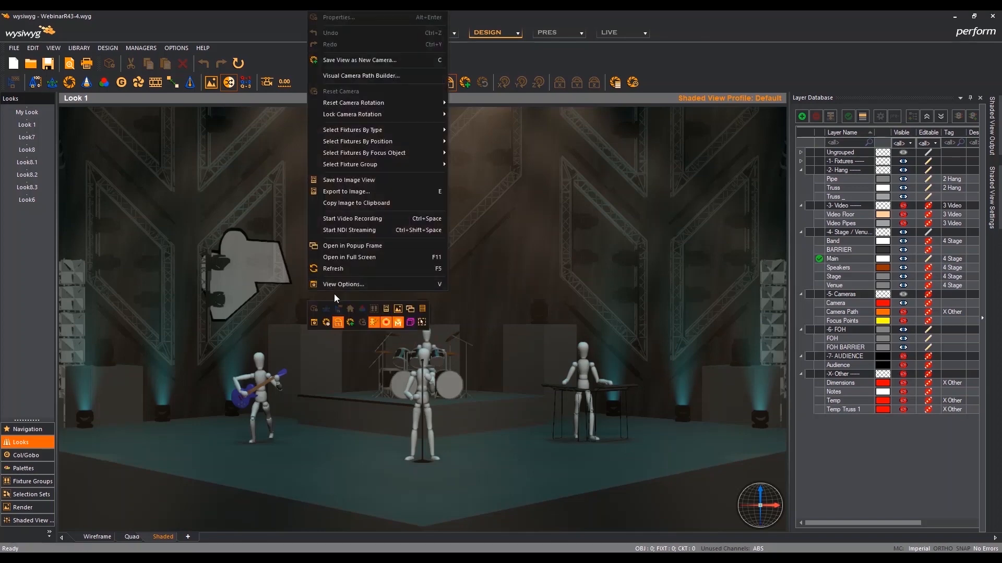
{"action": "left_click", "coordinate": [345, 283]}
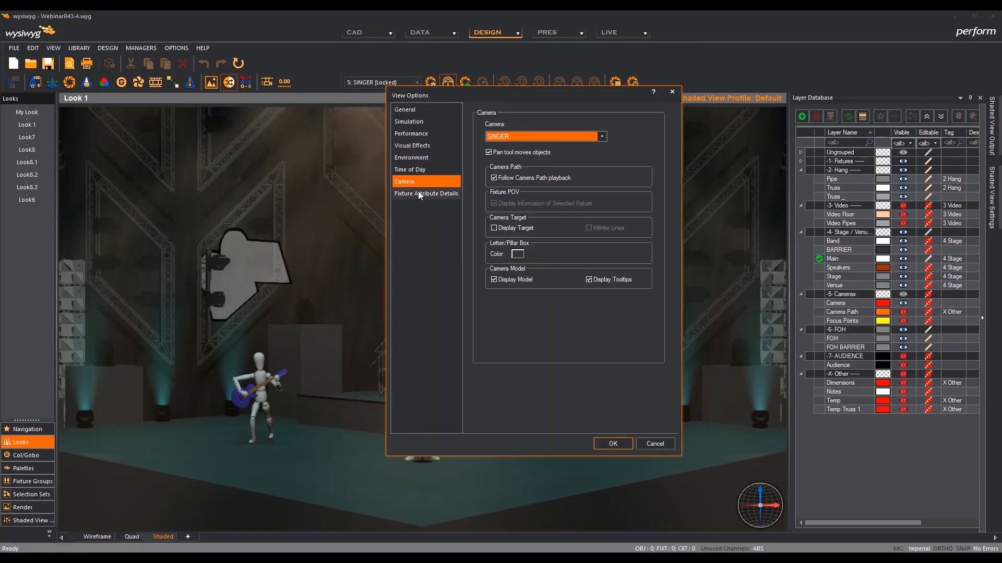
{"action": "left_click", "coordinate": [420, 180]}
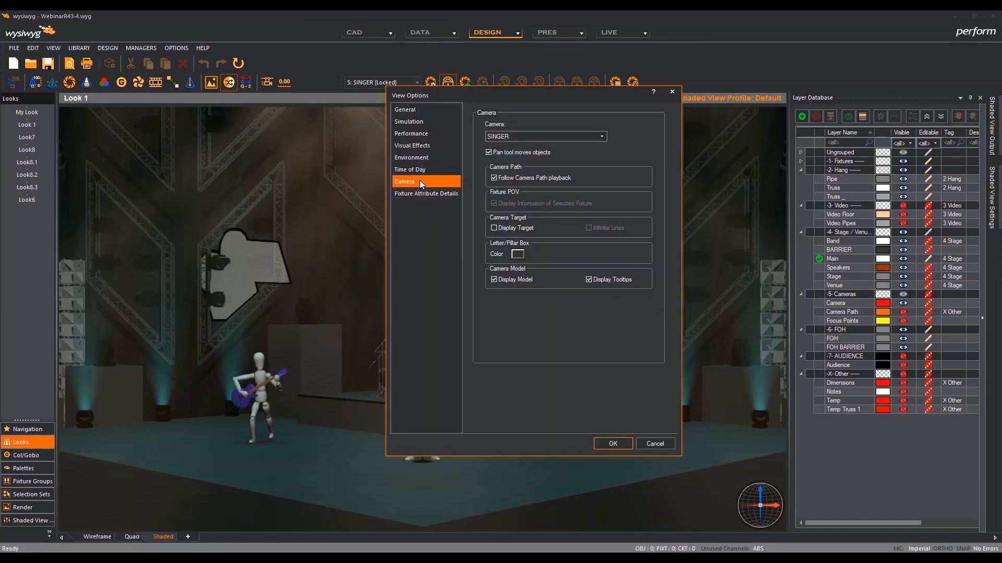
{"action": "left_click", "coordinate": [495, 280]}
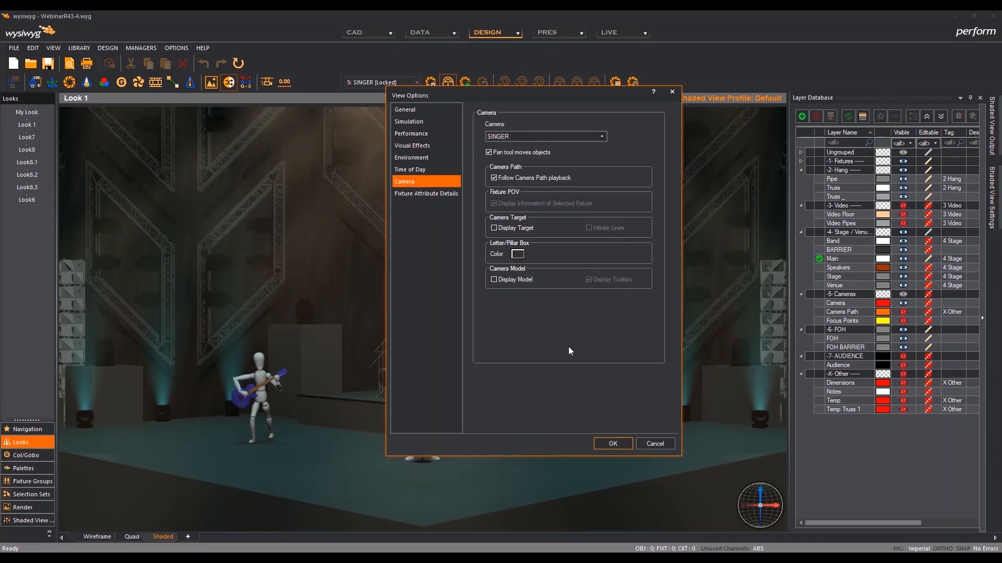
{"action": "left_click", "coordinate": [610, 444]}
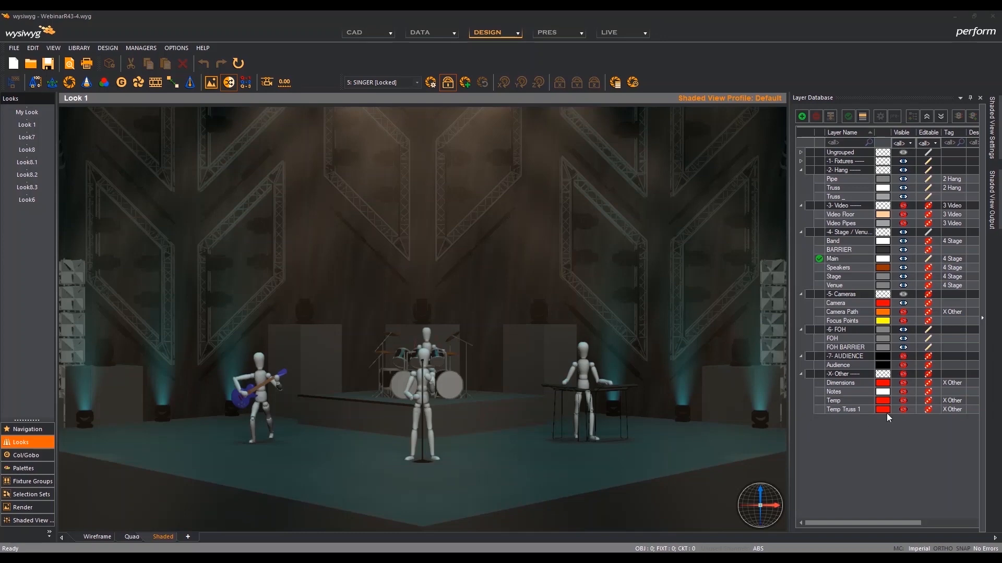
Try docking the Shaded View Output tool beside the Layer Database, return it to auto-hide, and check its entry among the available tools
{"action": "left_click", "coordinate": [990, 214]}
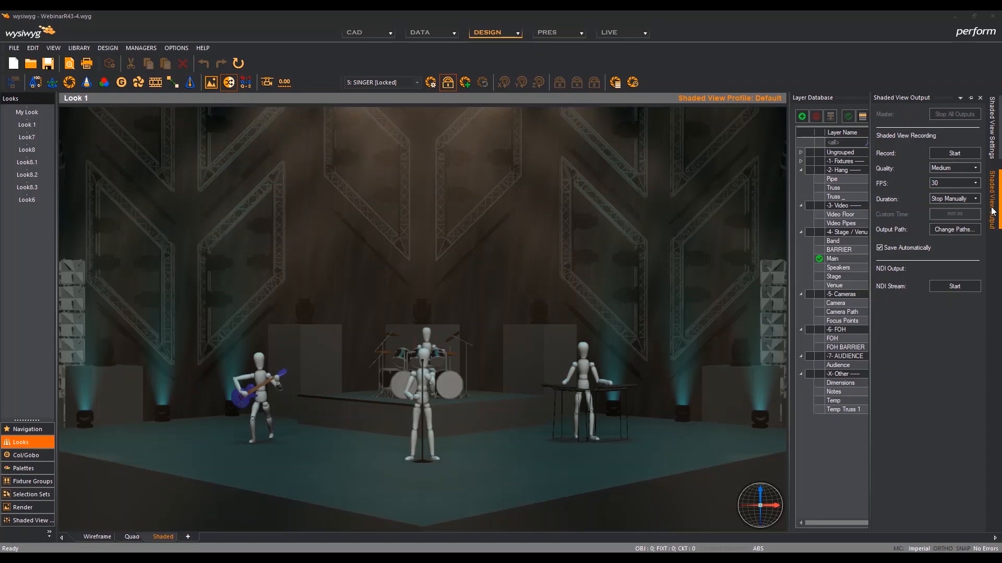
{"action": "left_click", "coordinate": [970, 99]}
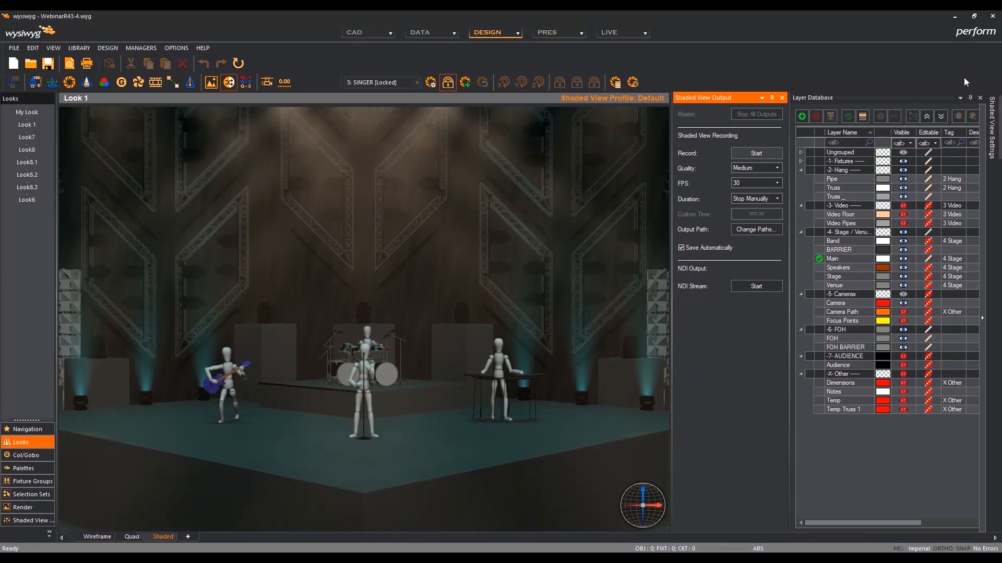
{"action": "left_click", "coordinate": [773, 98]}
{"action": "mouse_move", "coordinate": [999, 193]}
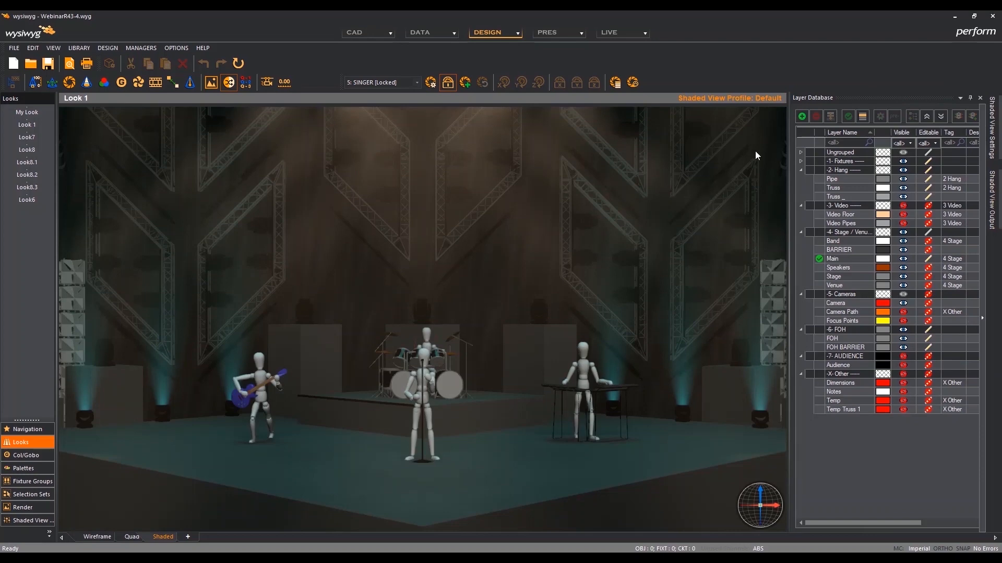
{"action": "right_click", "coordinate": [746, 75]}
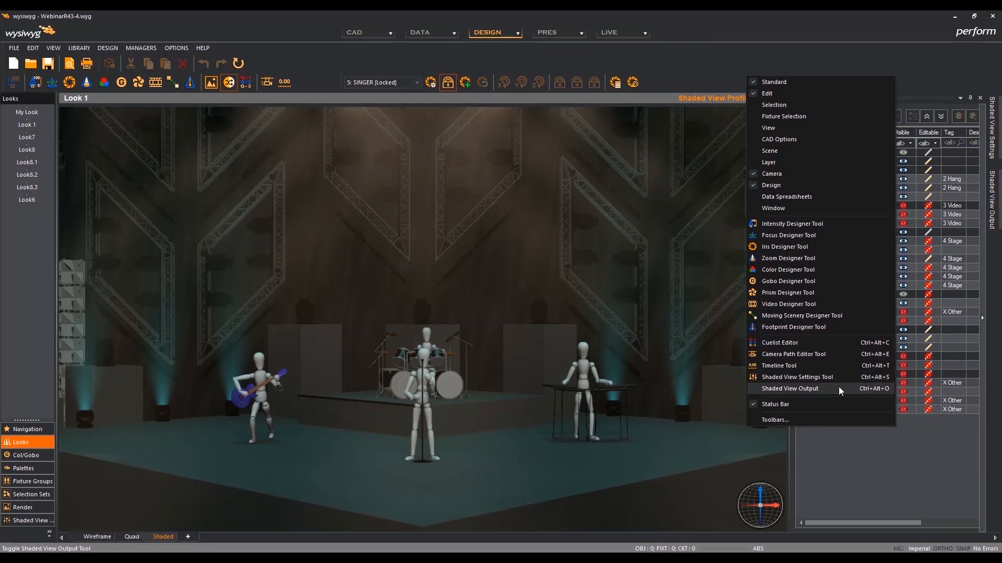
{"action": "left_click", "coordinate": [831, 61]}
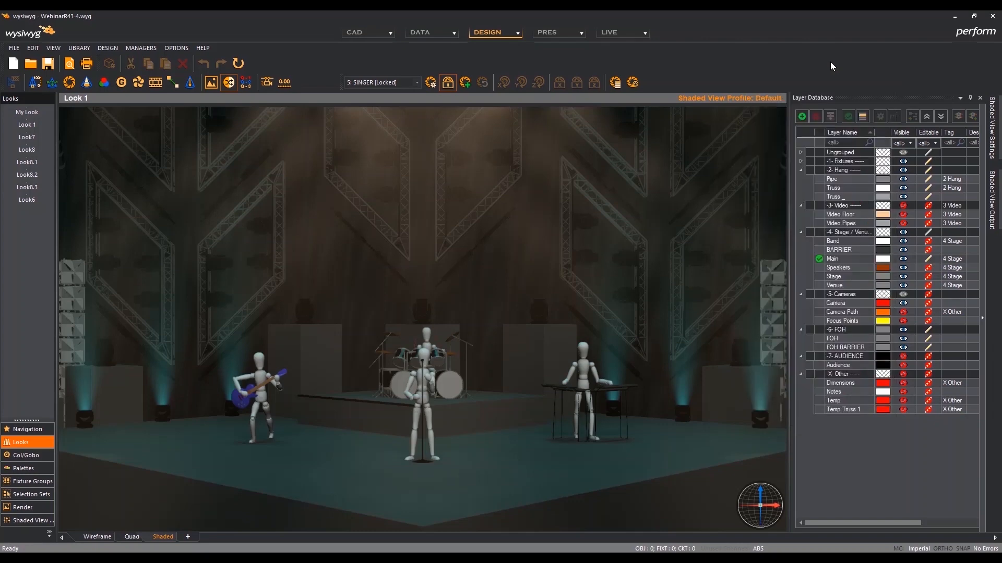
Close the Layer Database and keep the Shaded View Output tool docked open beside the shaded view
{"action": "left_click", "coordinate": [980, 98]}
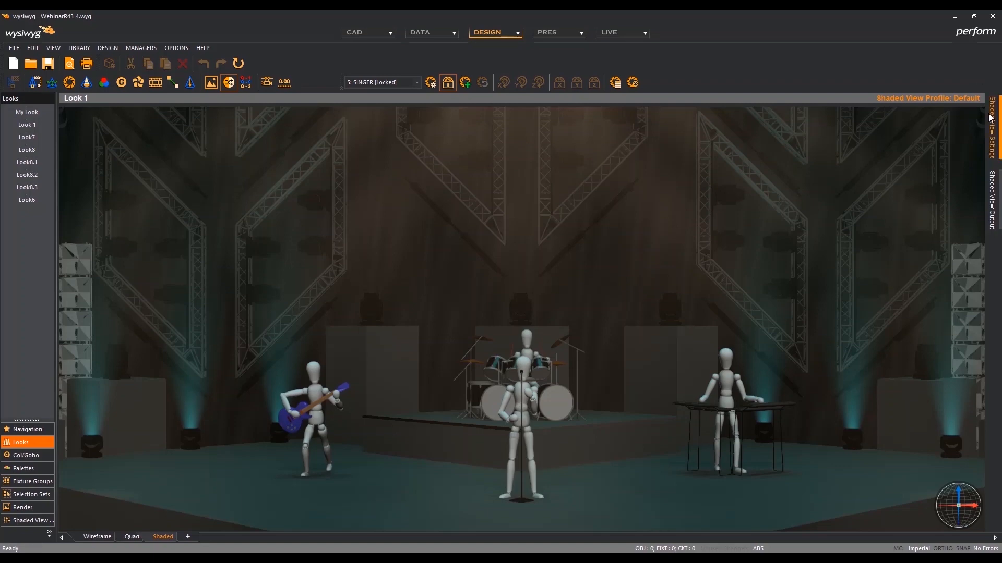
{"action": "left_click", "coordinate": [989, 195]}
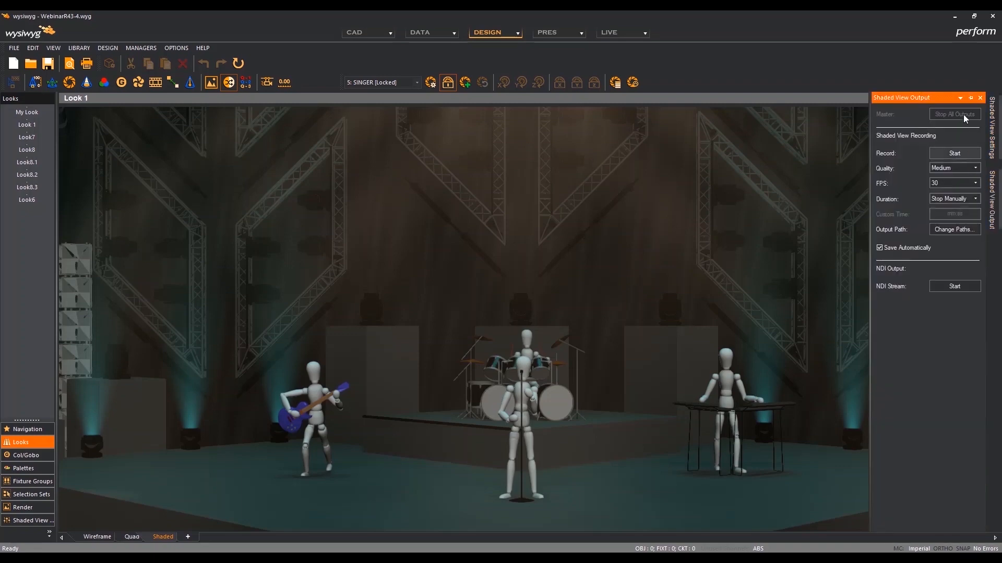
{"action": "left_click", "coordinate": [969, 98]}
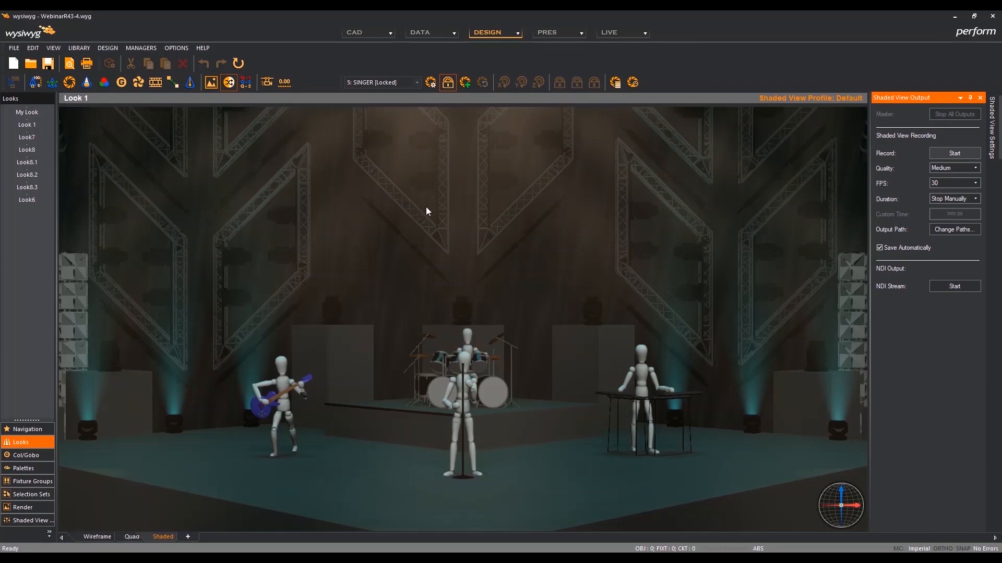
Switch the shaded view to Camera 2 - STAGE and activate Look8
{"action": "left_click", "coordinate": [416, 83]}
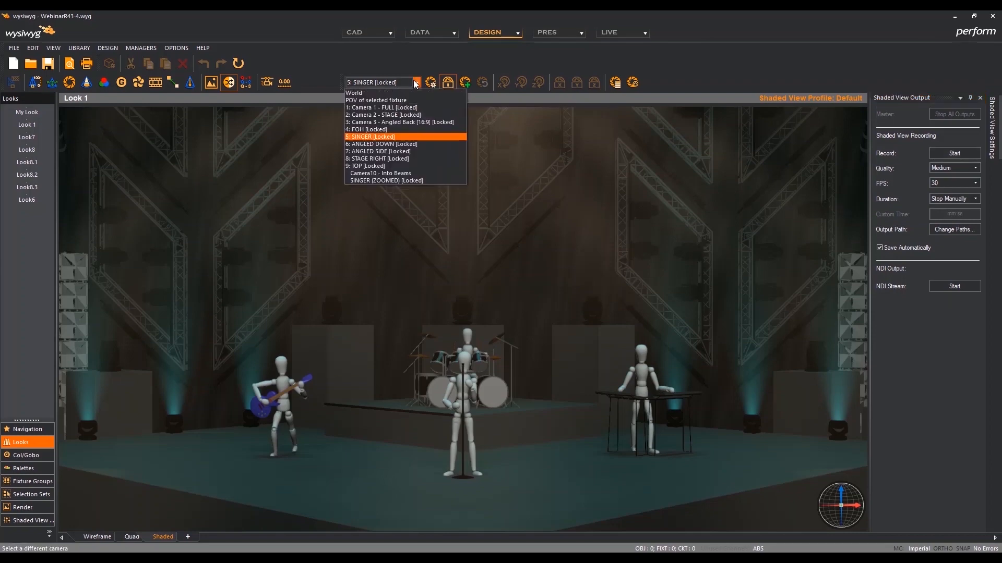
{"action": "left_click", "coordinate": [414, 114]}
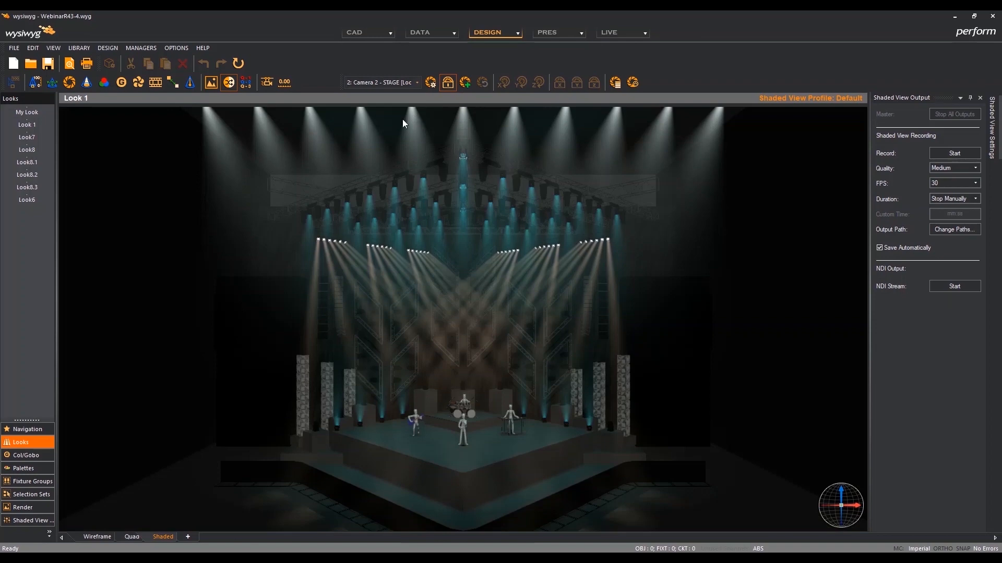
{"action": "double_click", "coordinate": [27, 150]}
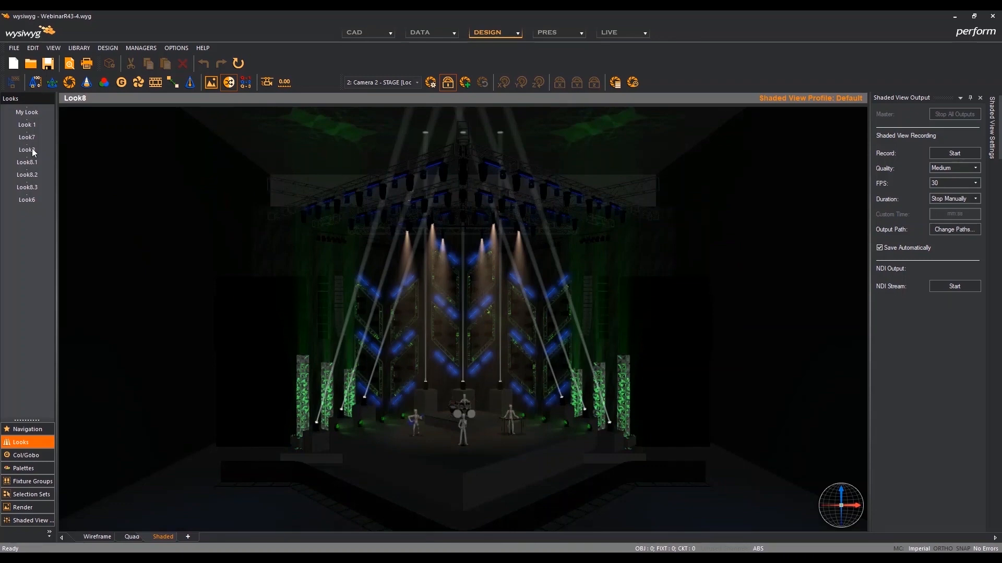
Record a short video of Look8 from the stage camera with Shaded View Recording, and stop the recording manually
{"action": "left_click", "coordinate": [197, 233]}
{"action": "left_click", "coordinate": [951, 154]}
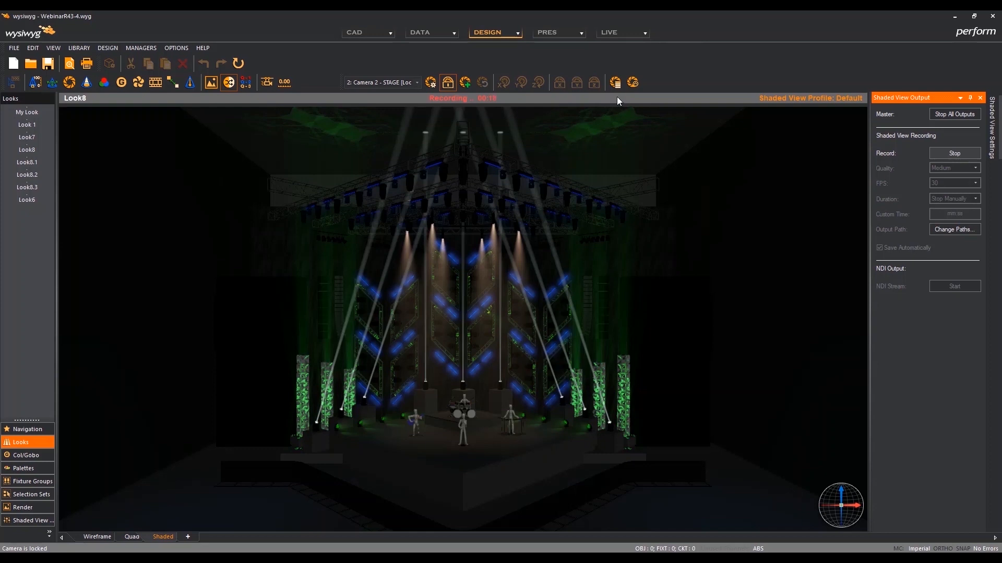
{"action": "left_click", "coordinate": [946, 152]}
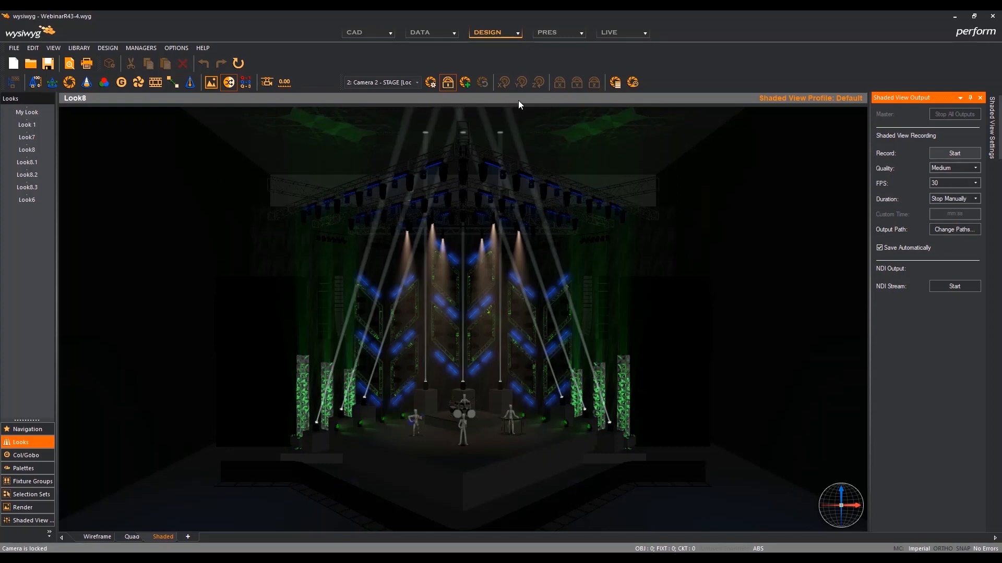
Record a second shaded view video while switching to the World camera and tilting the view, and end the recording
{"action": "left_click", "coordinate": [650, 330]}
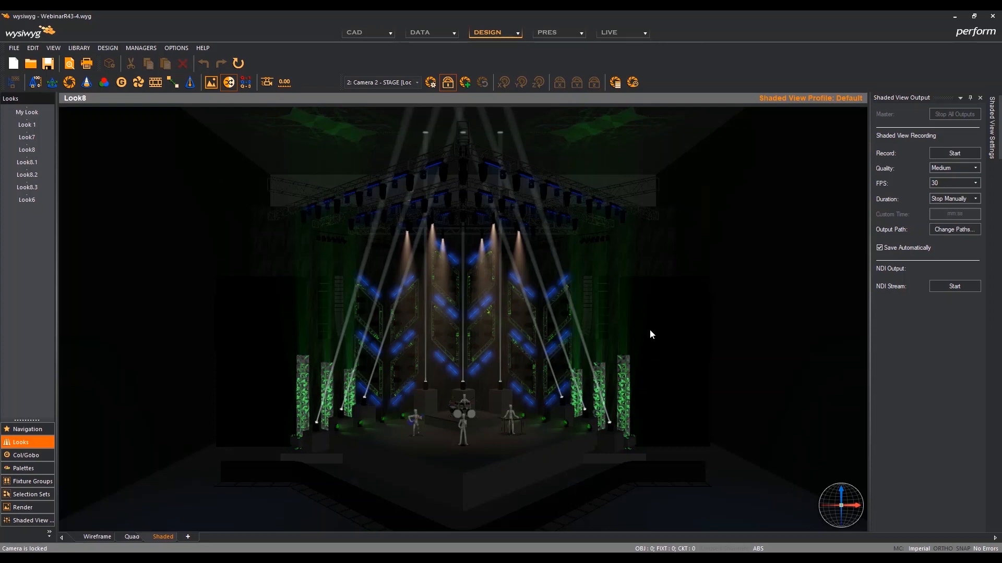
{"action": "key", "text": "ctrl+r"}
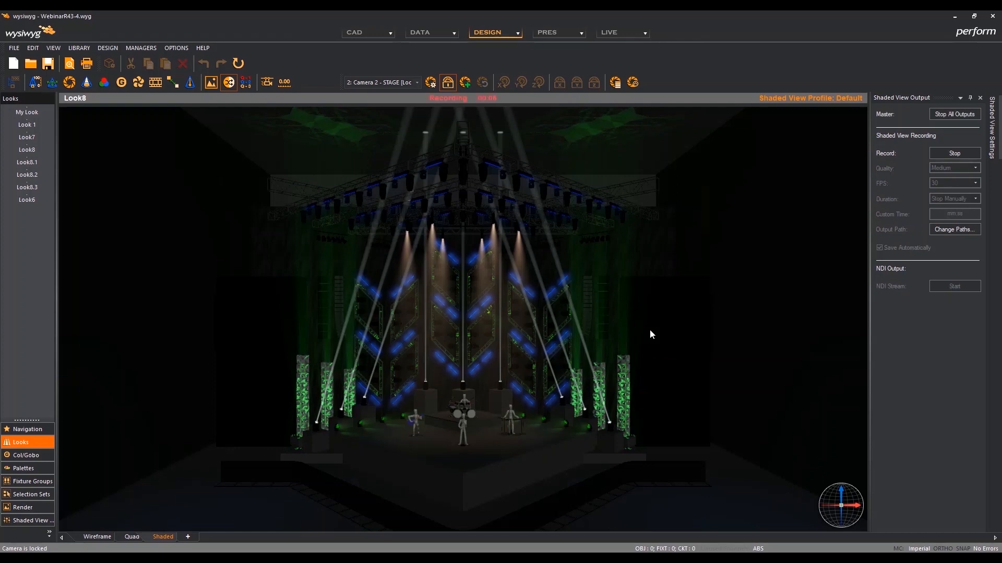
{"action": "left_click", "coordinate": [418, 82]}
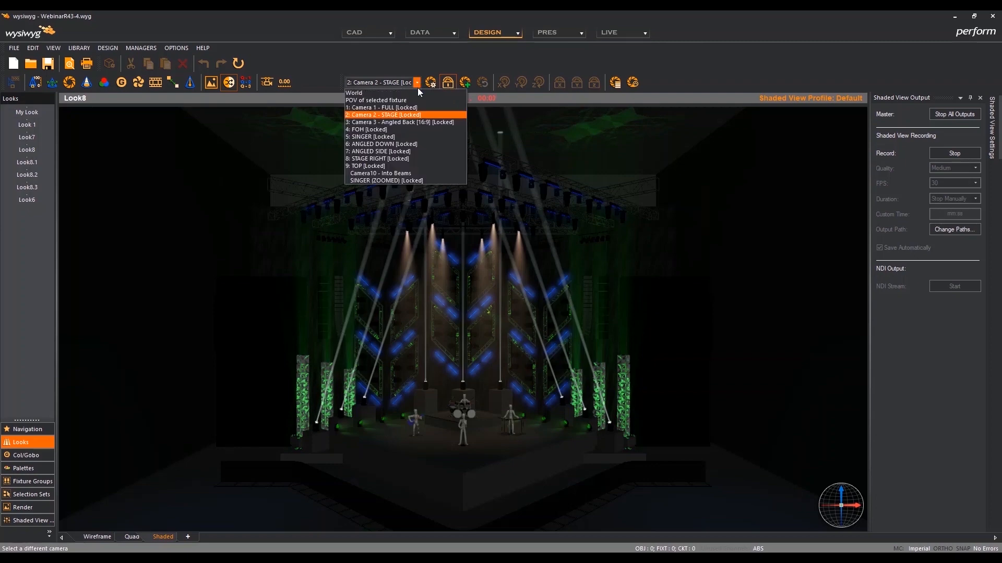
{"action": "left_click", "coordinate": [417, 92]}
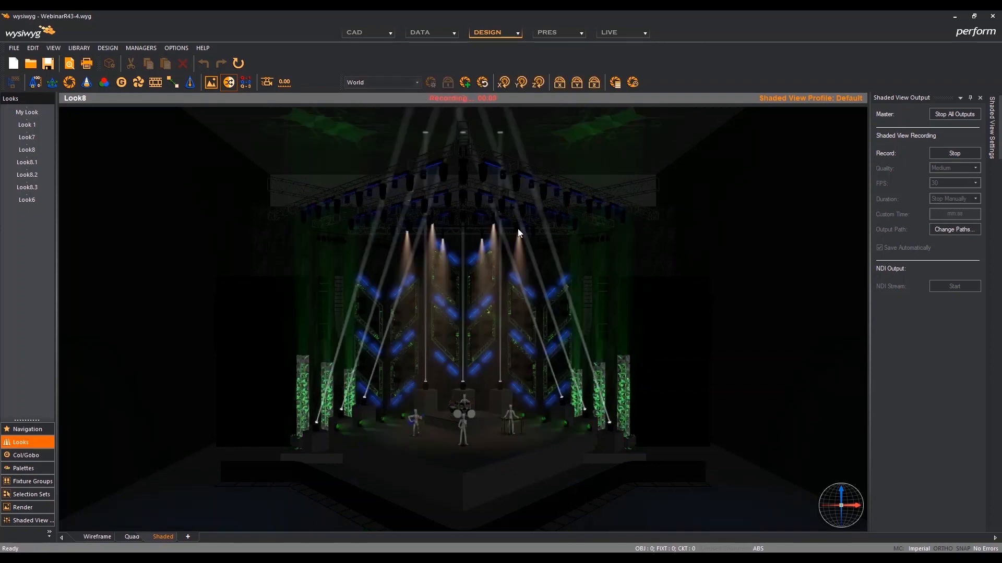
{"action": "middle_click_drag", "start_coordinate": [538, 253], "coordinate": [536, 321]}
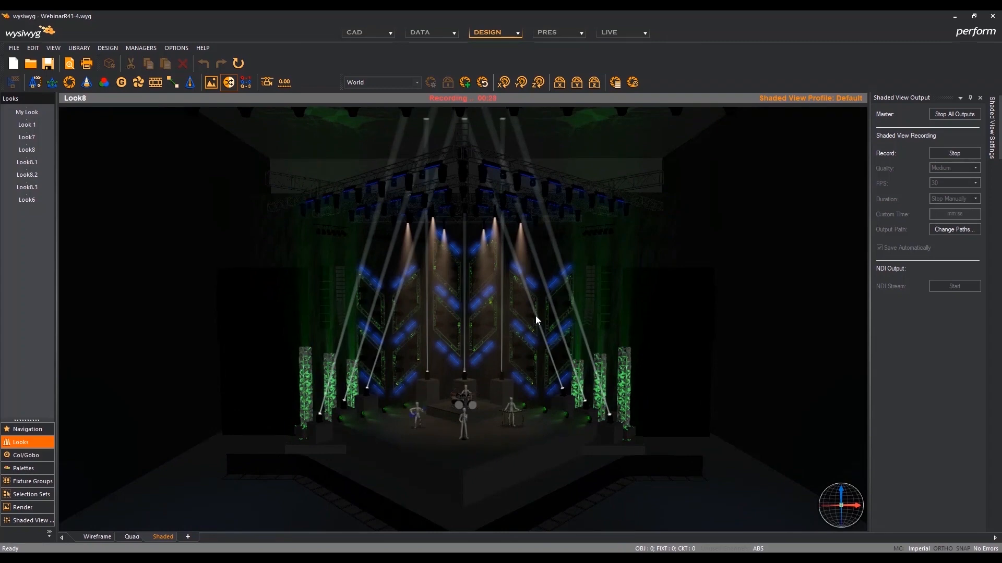
{"action": "key", "text": "Escape"}
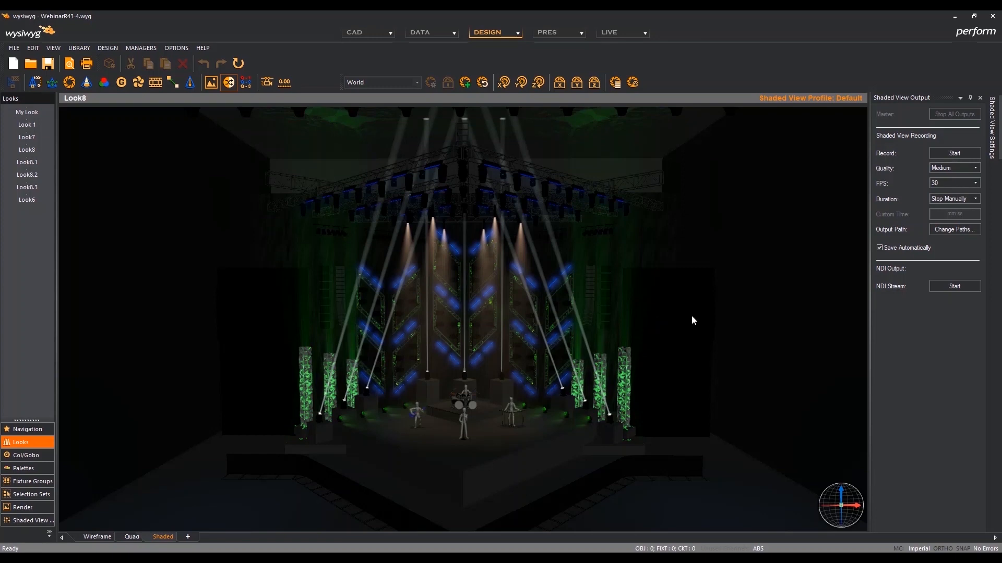
Check the temp and file locations for shaded view recordings in the output path options and accept them
{"action": "left_click", "coordinate": [961, 230]}
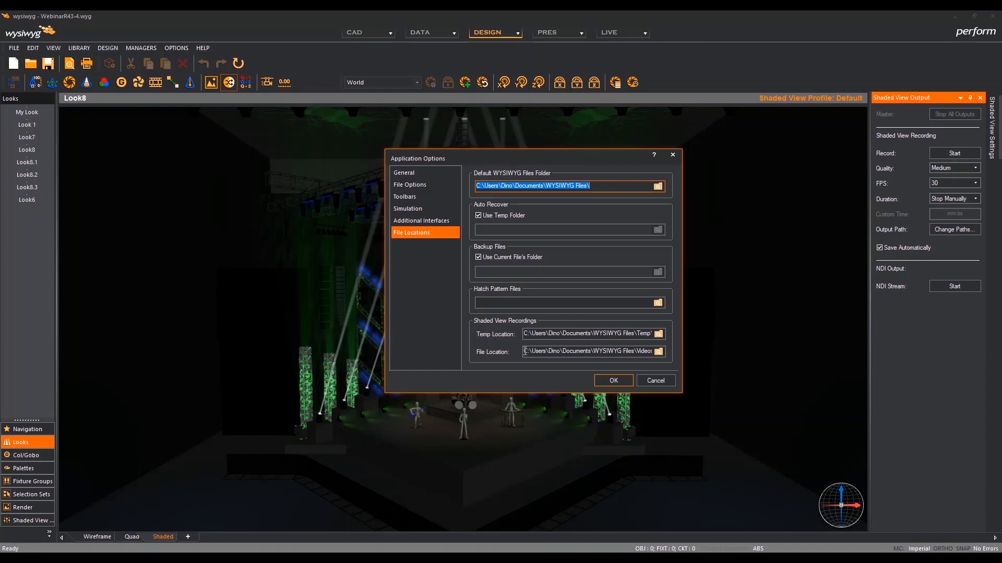
{"action": "left_click_drag", "start_coordinate": [524, 351], "coordinate": [695, 352]}
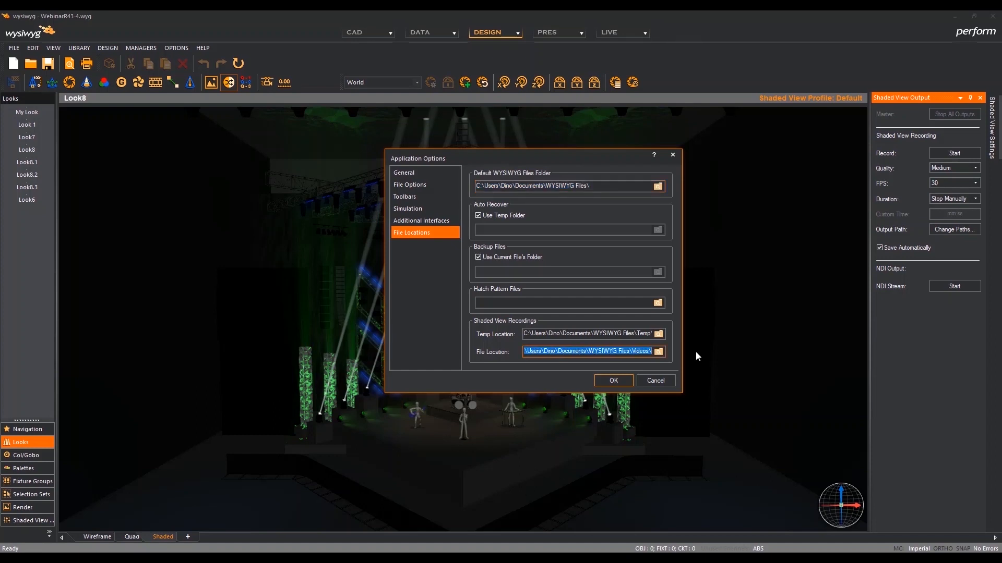
{"action": "left_click", "coordinate": [614, 380]}
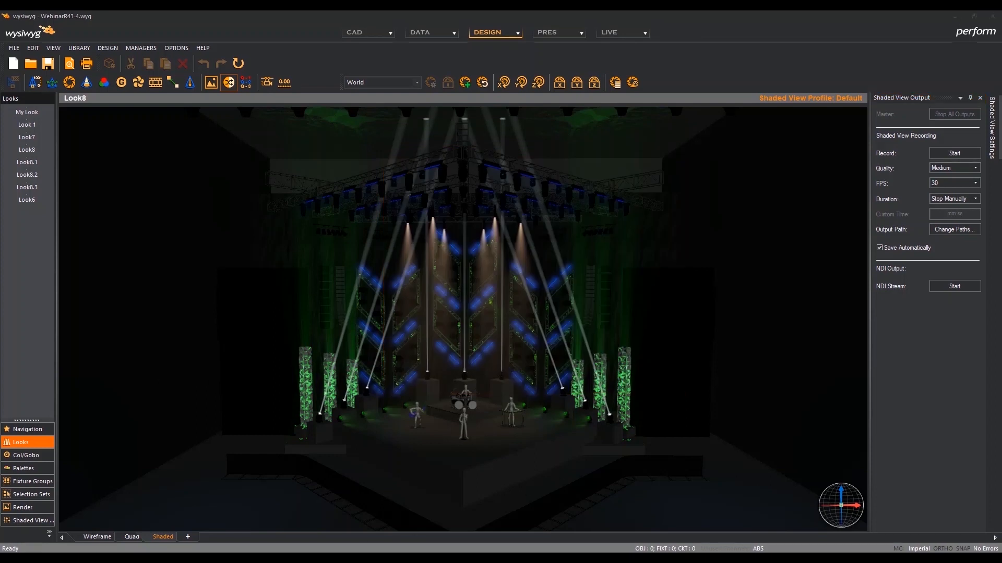
Bring the Videos folder into view, preview both recorded MP4 files, and close the folder
{"action": "left_click_drag", "start_coordinate": [0, 79], "coordinate": [554, 126]}
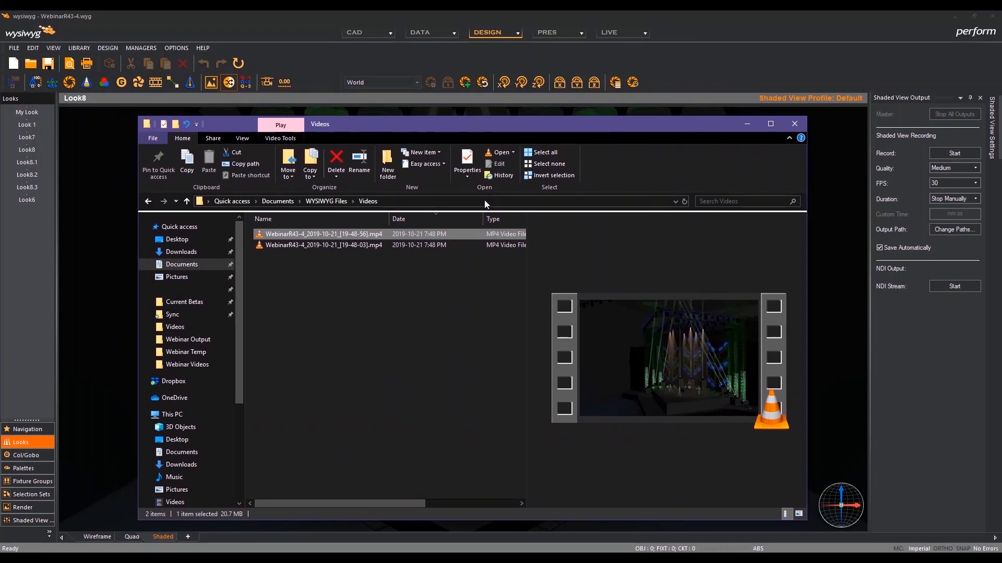
{"action": "left_click", "coordinate": [371, 245]}
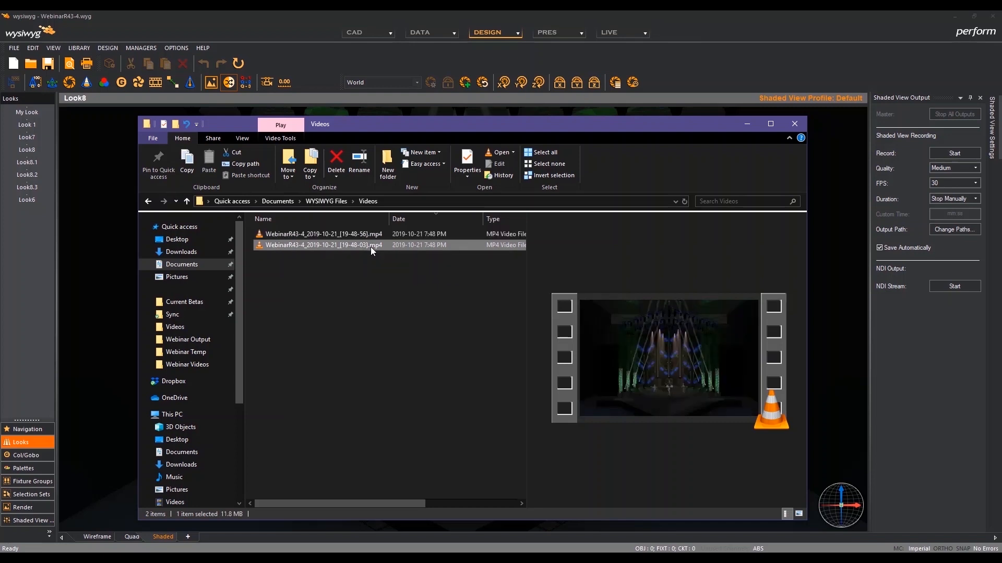
{"action": "left_click", "coordinate": [370, 235]}
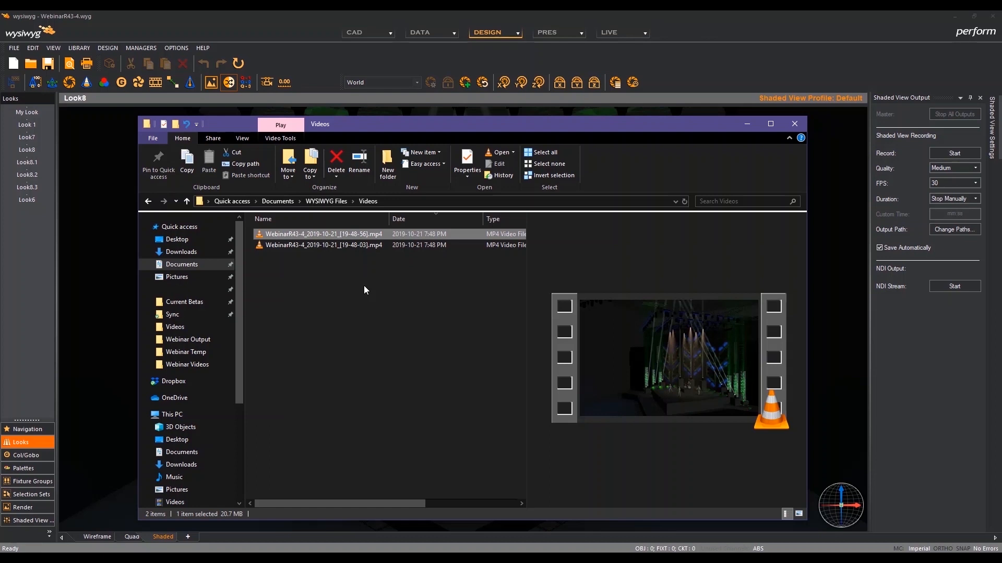
{"action": "left_click", "coordinate": [797, 121]}
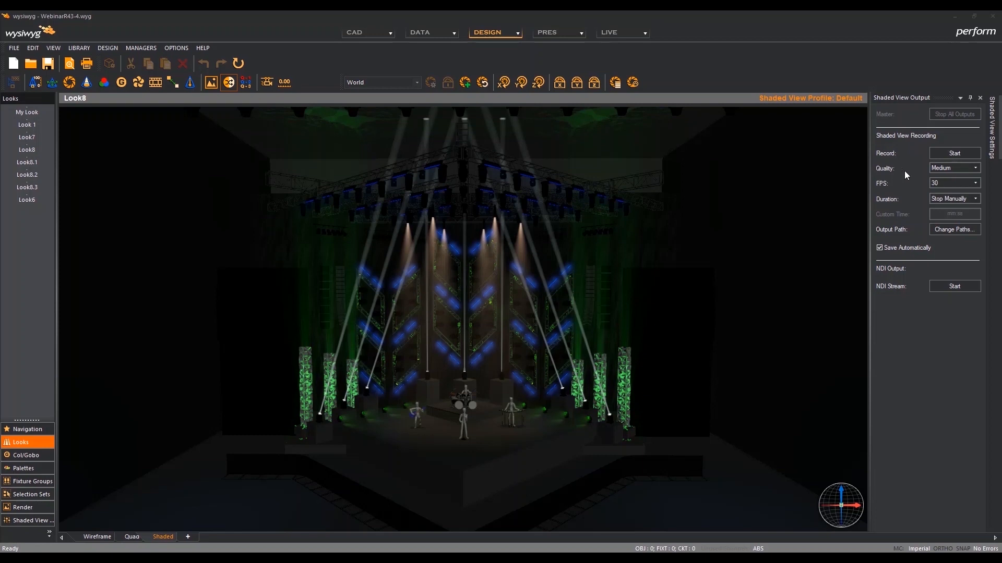
Examine the available quality, FPS and duration choices for shaded view recording
{"action": "left_click", "coordinate": [977, 169]}
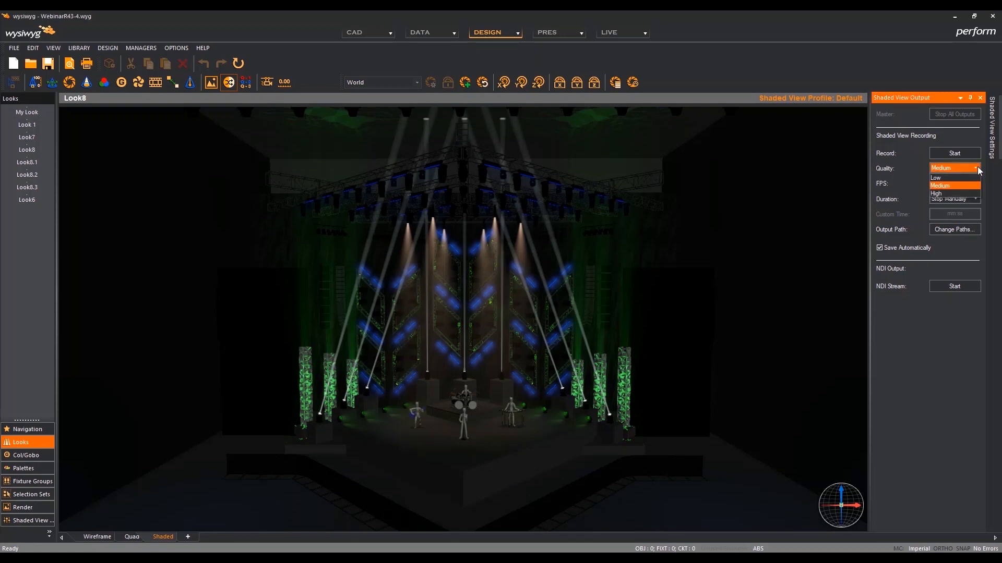
{"action": "left_click", "coordinate": [978, 168]}
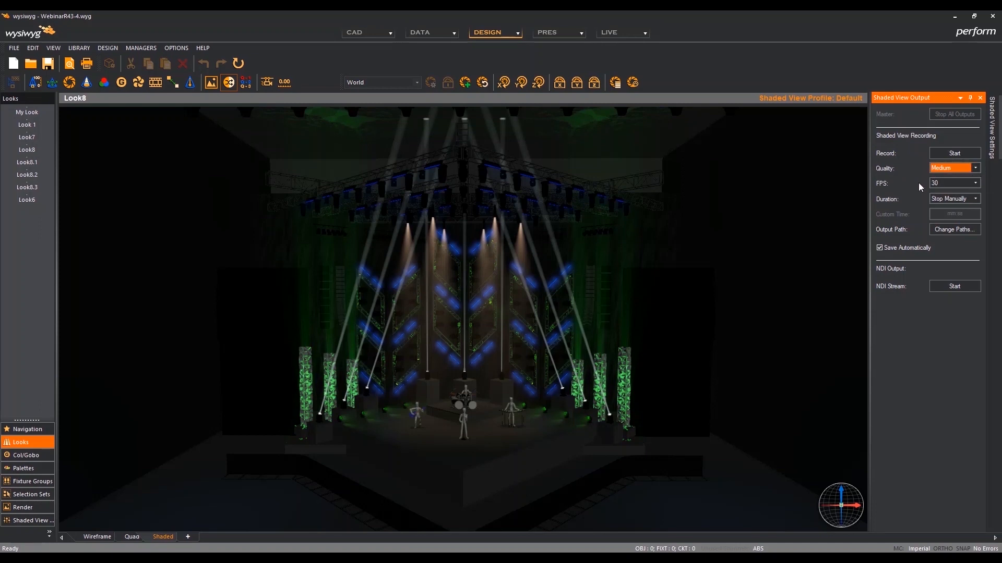
{"action": "left_click", "coordinate": [976, 183]}
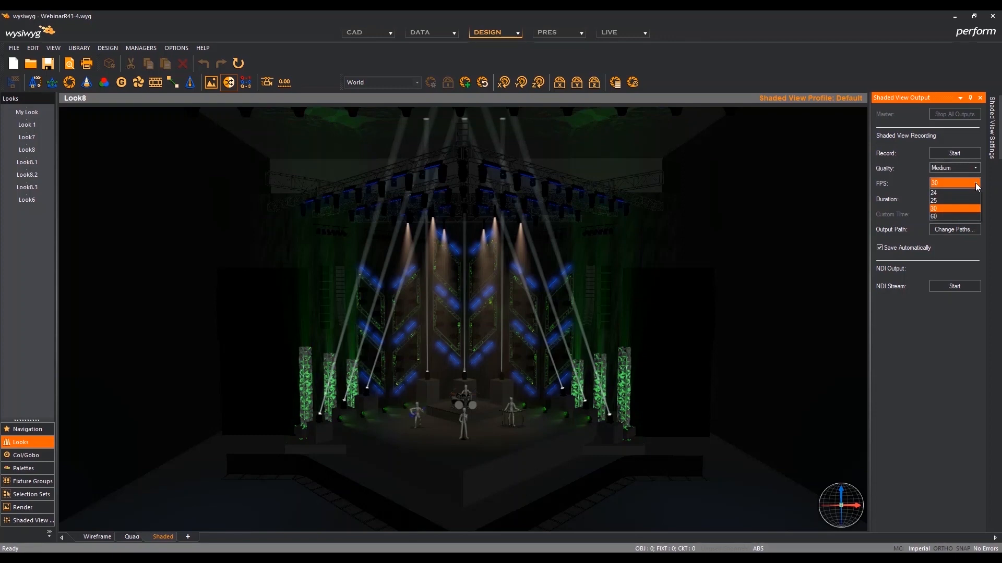
{"action": "left_click", "coordinate": [975, 184]}
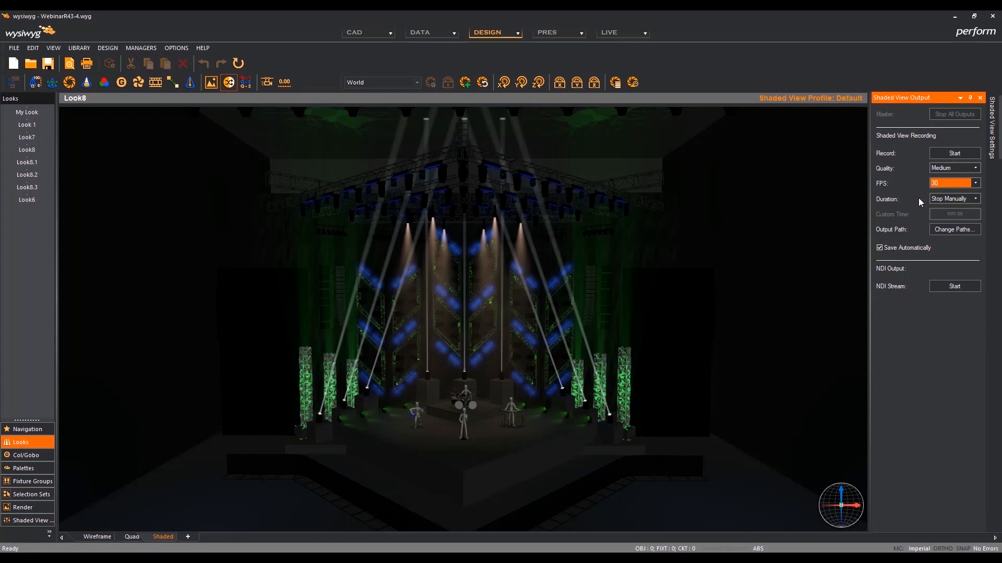
{"action": "left_click", "coordinate": [973, 203]}
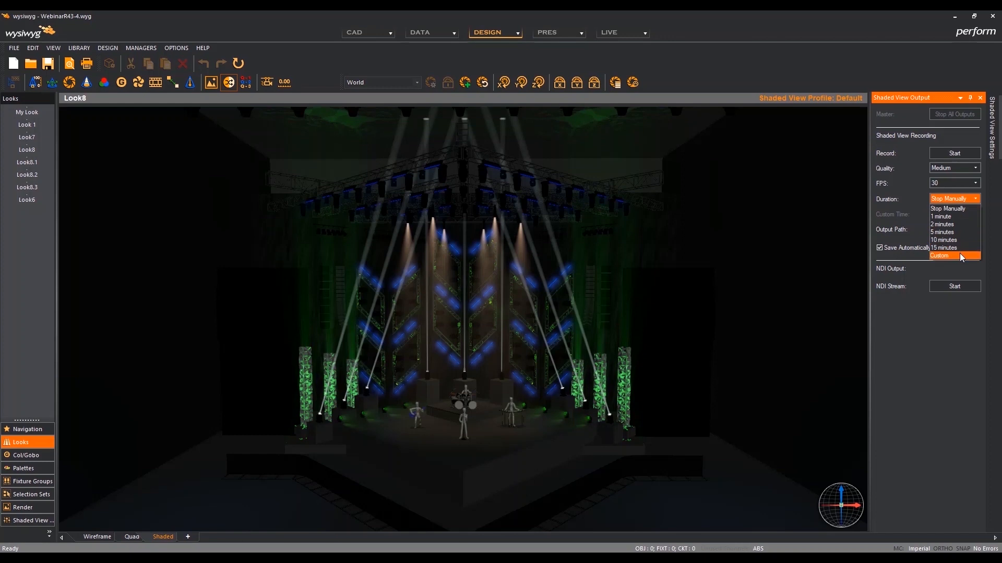
{"action": "left_click", "coordinate": [922, 179]}
Set the recording quality to High, the frame rate to 60 FPS and the duration to Custom
{"action": "left_click", "coordinate": [953, 168]}
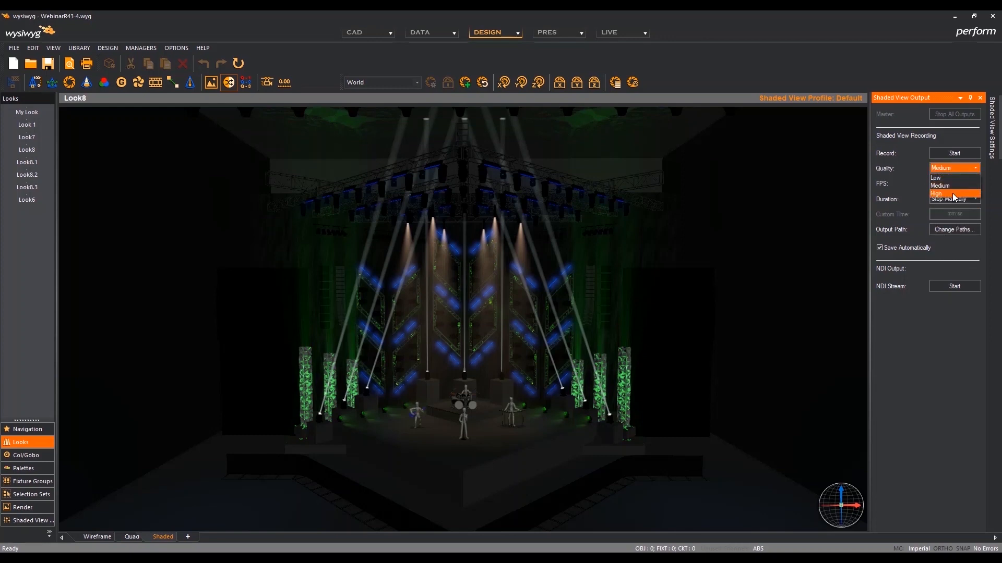
{"action": "left_click", "coordinate": [955, 183]}
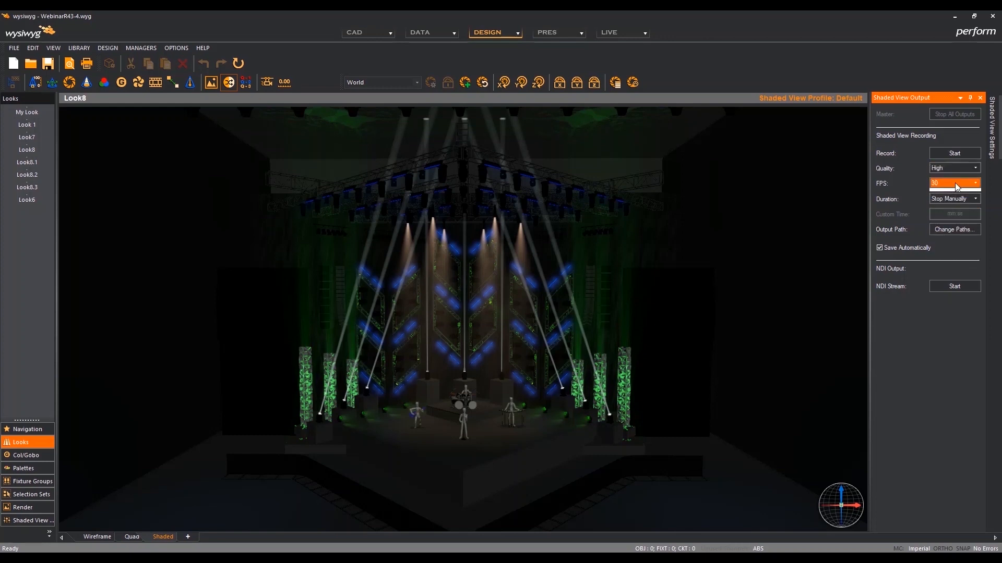
{"action": "left_click", "coordinate": [950, 215]}
{"action": "left_click", "coordinate": [960, 202]}
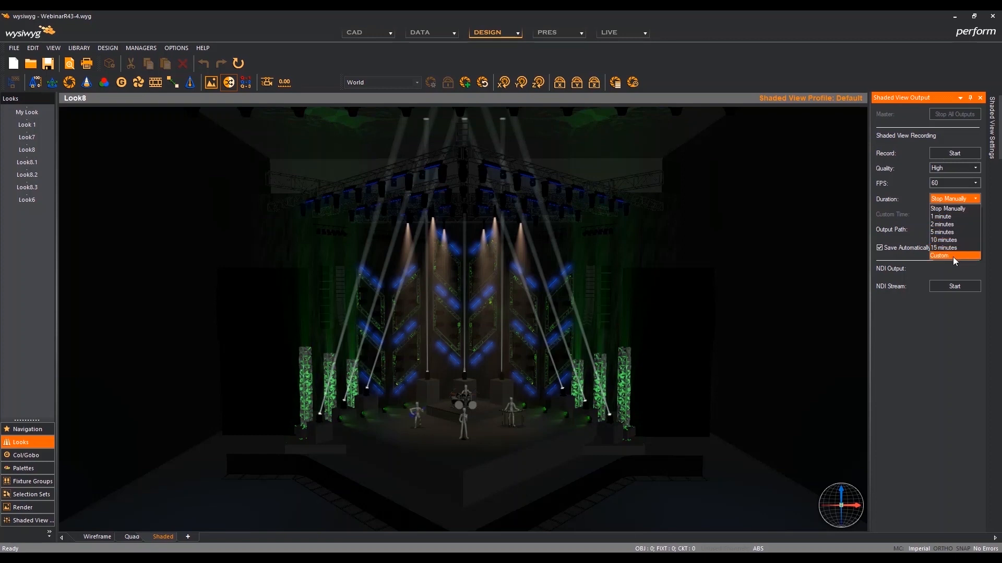
{"action": "left_click", "coordinate": [953, 255]}
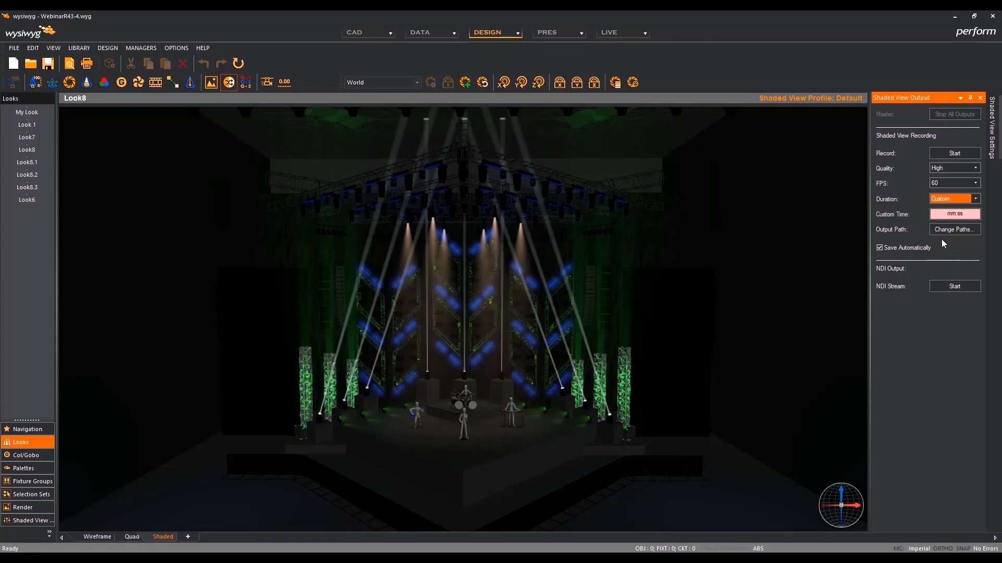
Try the custom recording time in different formats, entering 100, 2:30 and 3m45s
{"action": "left_click", "coordinate": [962, 215]}
{"action": "type", "text": "100"}
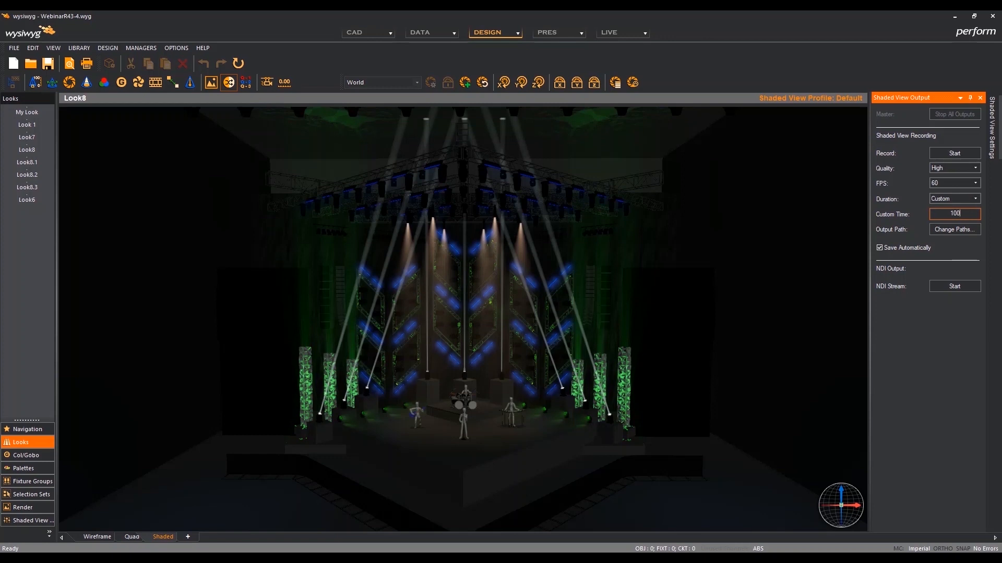
{"action": "key", "text": "Tab"}
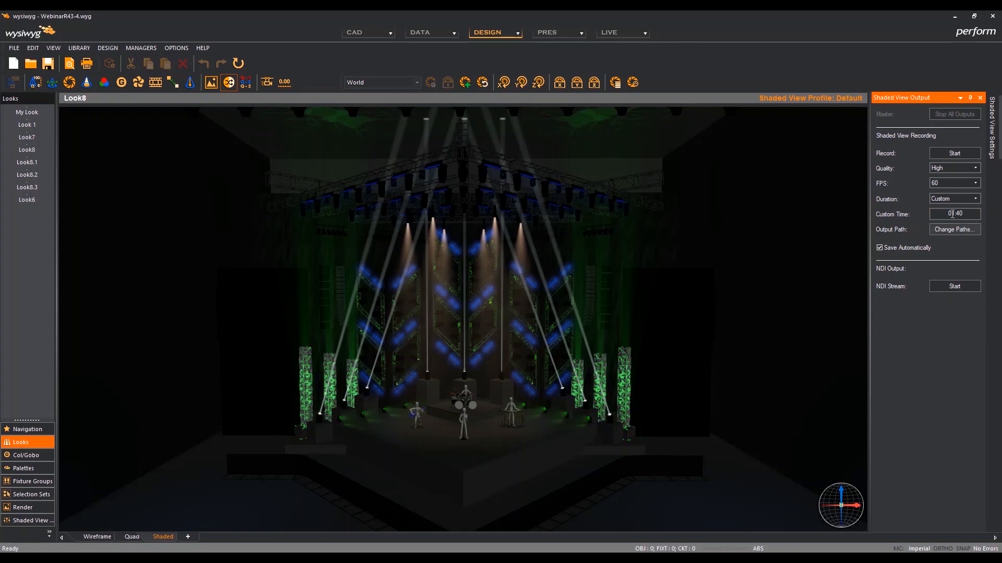
{"action": "left_click_drag", "start_coordinate": [963, 214], "coordinate": [945, 214]}
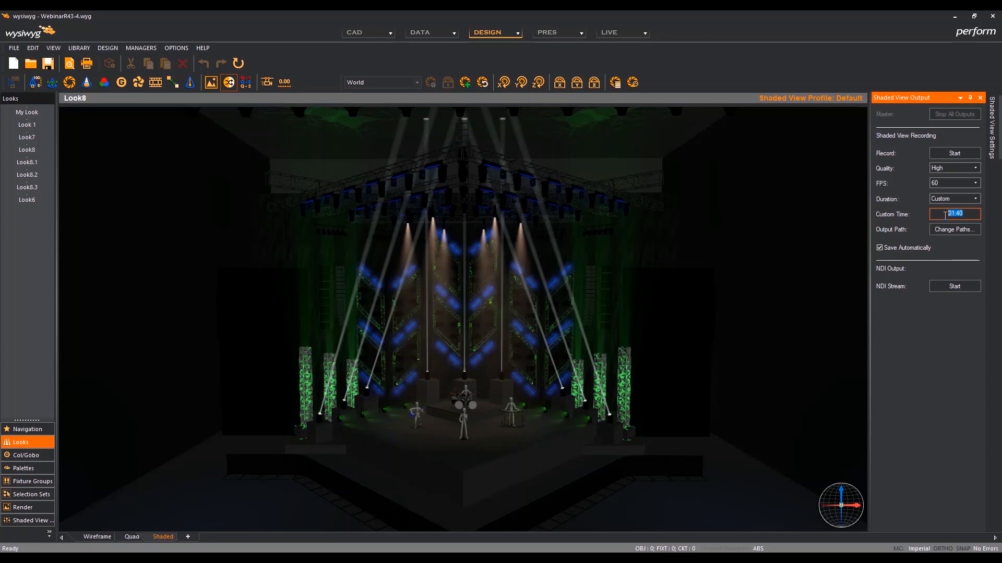
{"action": "type", "text": "2:30"}
{"action": "key", "text": "Return"}
{"action": "left_click_drag", "start_coordinate": [966, 214], "coordinate": [931, 215]}
{"action": "type", "text": "3m45"}
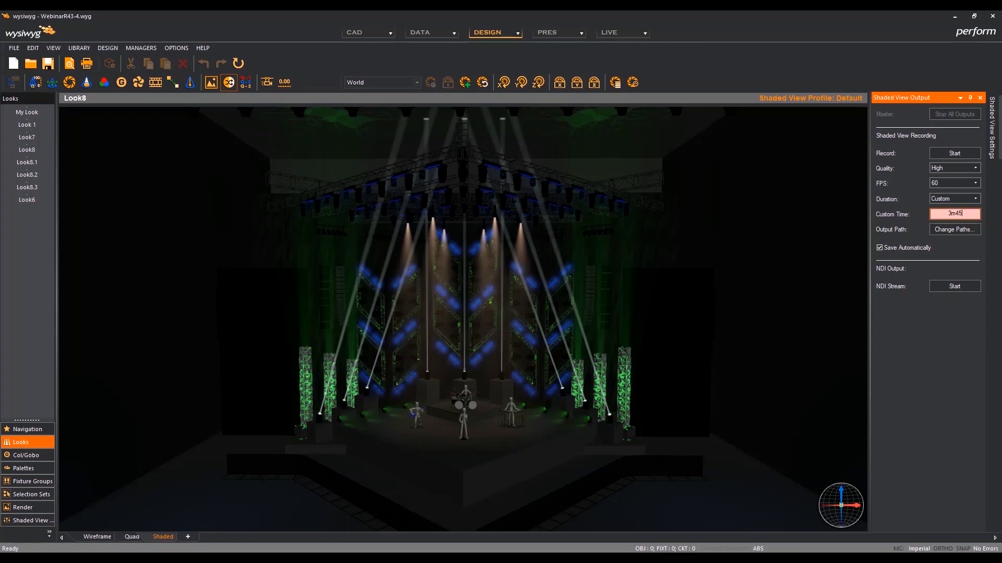
{"action": "type", "text": "s"}
Set the custom recording time to 20 seconds and disable Save Automatically
{"action": "key", "text": "shift+Left"}
{"action": "key", "text": "shift+Left"}
{"action": "key", "text": "shift+Left"}
{"action": "key", "text": "shift+Left"}
{"action": "key", "text": "shift+Left"}
{"action": "type", "text": "20"}
{"action": "key", "text": "Return"}
{"action": "left_click", "coordinate": [879, 248]}
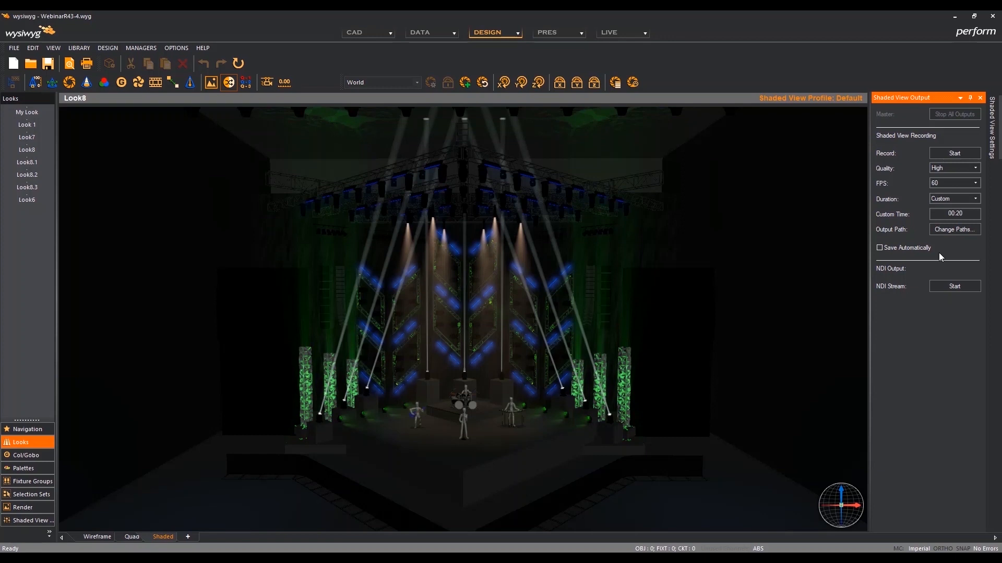
Record a 20-second shaded view video of Look8 while tilting the view and zooming in on the stage
{"action": "left_click", "coordinate": [954, 153]}
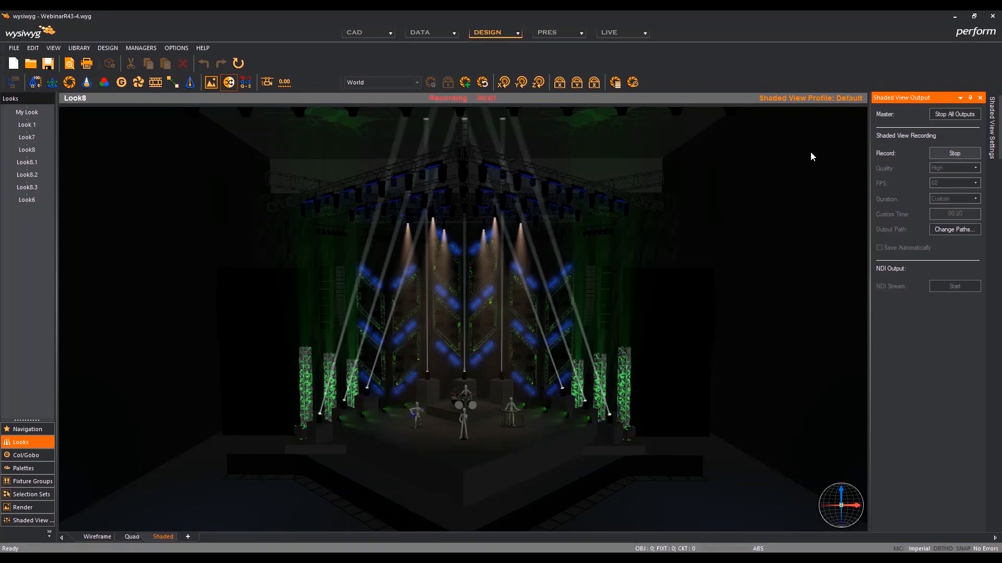
{"action": "mouse_move", "coordinate": [730, 276]}
{"action": "left_mouse_down"}
{"action": "mouse_move", "coordinate": [709, 297]}
{"action": "mouse_move", "coordinate": [604, 303]}
{"action": "mouse_move", "coordinate": [590, 291]}
{"action": "mouse_move", "coordinate": [594, 253]}
{"action": "mouse_move", "coordinate": [719, 270]}
{"action": "mouse_move", "coordinate": [751, 279]}
{"action": "mouse_move", "coordinate": [772, 304]}
{"action": "mouse_move", "coordinate": [772, 346]}
{"action": "mouse_move", "coordinate": [659, 366]}
{"action": "left_mouse_up"}
{"action": "scroll", "coordinate": [456, 402], "scroll_direction": "up", "scroll_amount": 5}
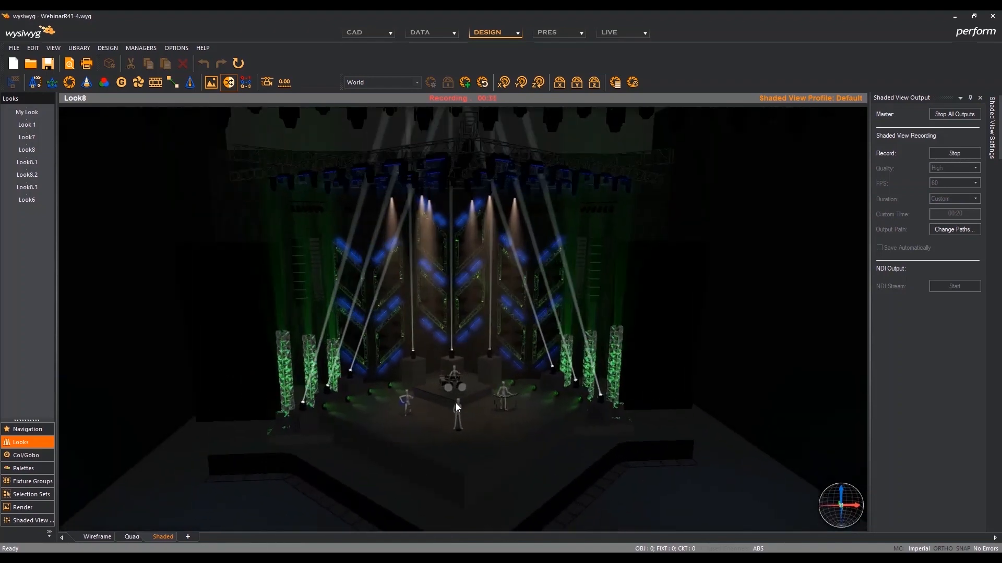
{"action": "scroll", "coordinate": [455, 402], "scroll_direction": "up", "scroll_amount": 5}
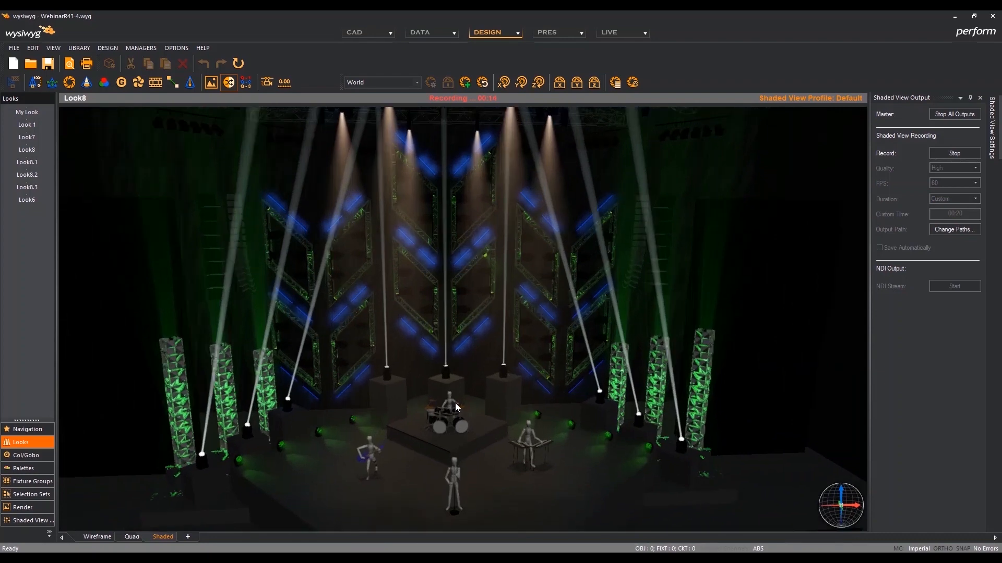
{"action": "left_click_drag", "start_coordinate": [455, 403], "coordinate": [442, 362]}
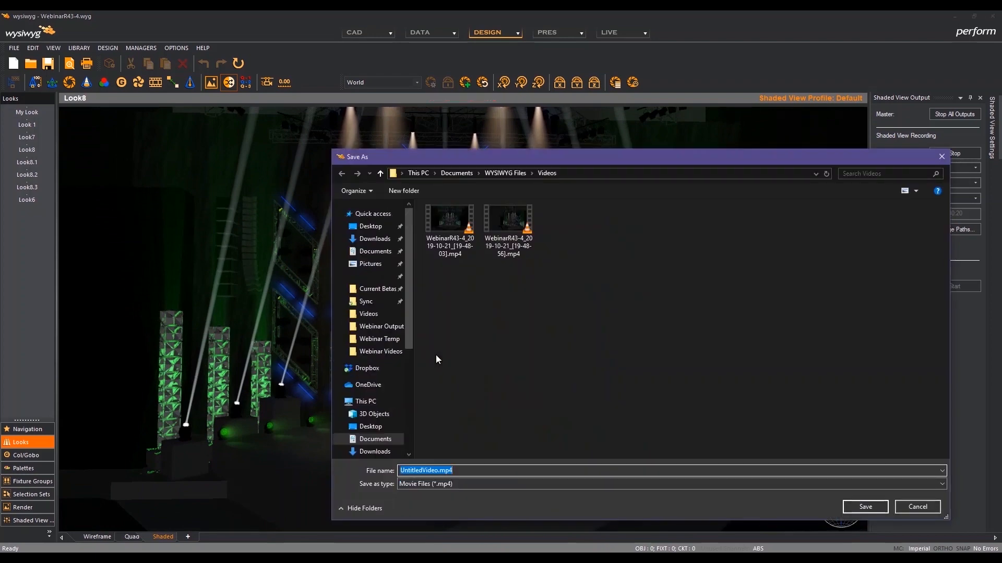
Save the recorded video as R43Webinar in the Videos folder
{"action": "double_click", "coordinate": [437, 471]}
{"action": "key", "text": "BackSpace"}
{"action": "type", "text": "R43Webinar"}
{"action": "left_click", "coordinate": [853, 505]}
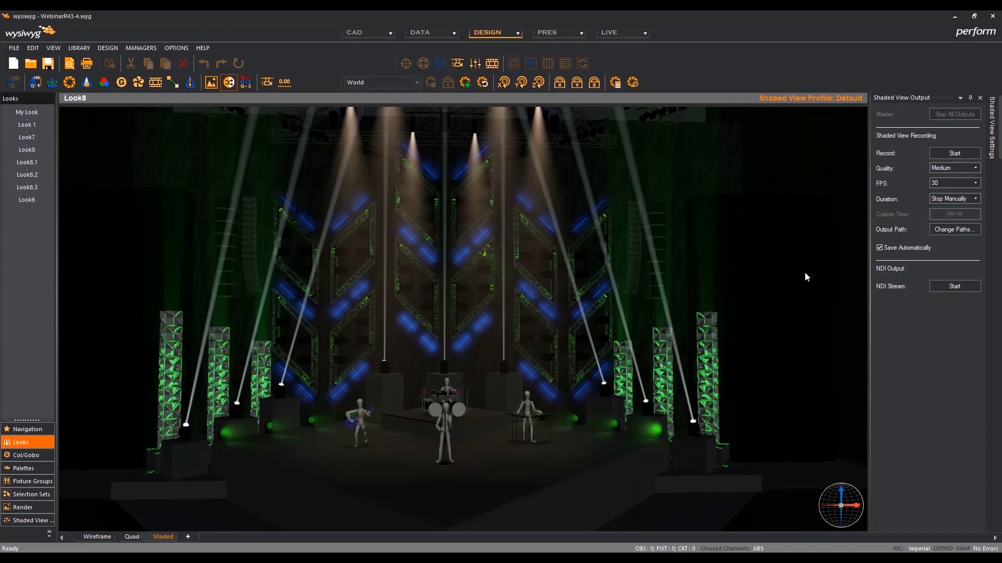
Start the NDI stream of the shaded view and display its Wyg source in NDI Studio Monitor
{"action": "left_click", "coordinate": [943, 285]}
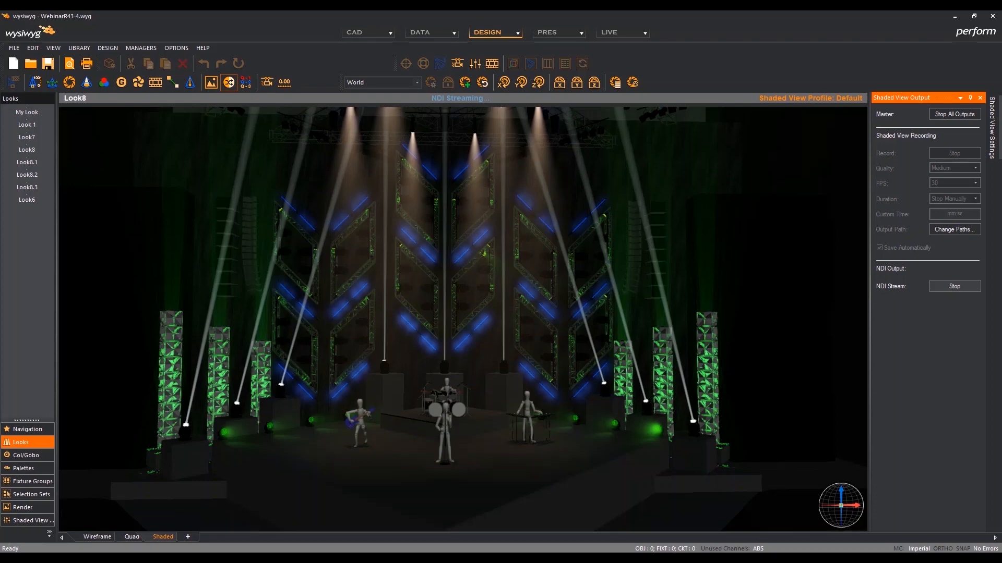
{"action": "left_click_drag", "start_coordinate": [0, 286], "coordinate": [807, 310]}
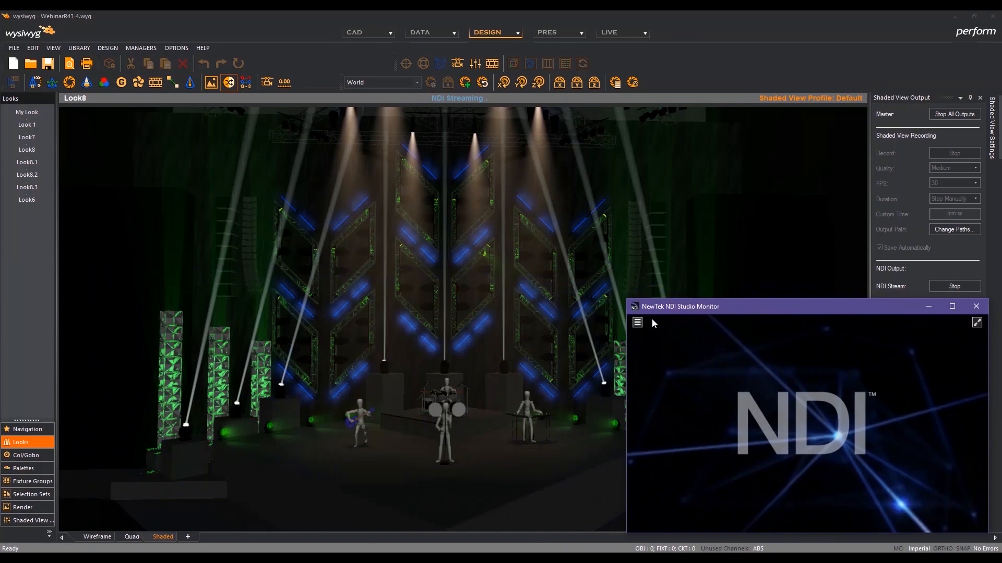
{"action": "left_click", "coordinate": [638, 323]}
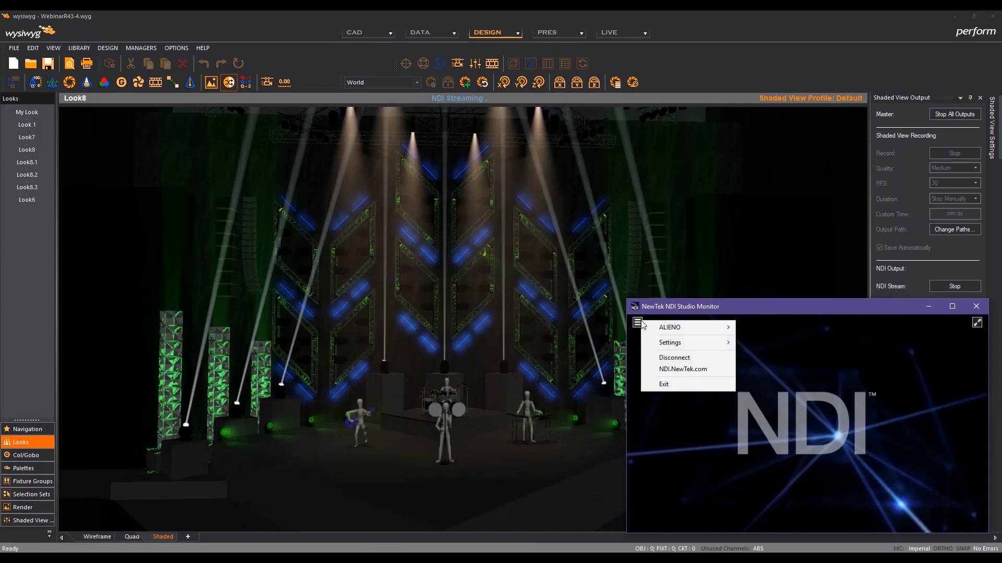
{"action": "mouse_move", "coordinate": [657, 328]}
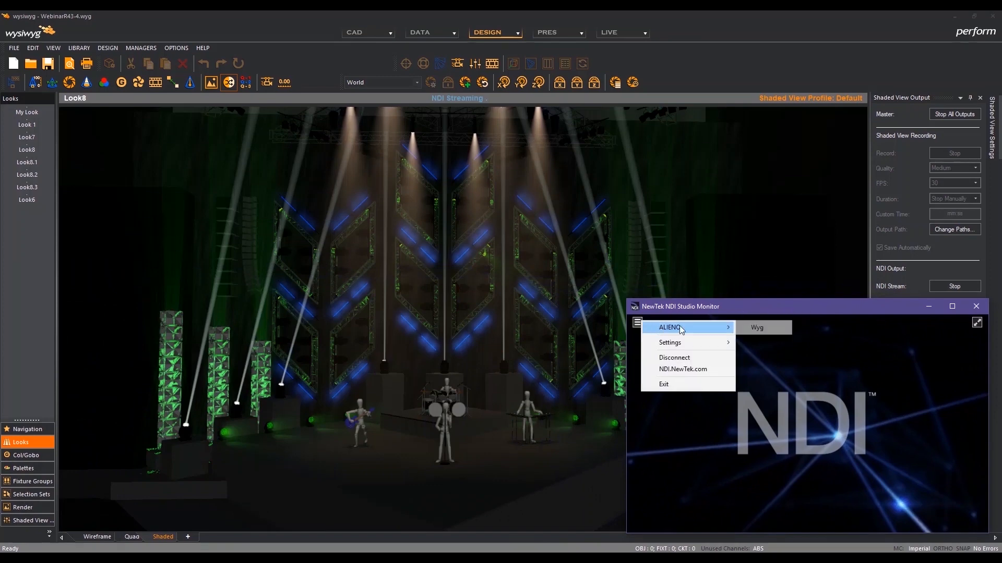
{"action": "left_click", "coordinate": [758, 328]}
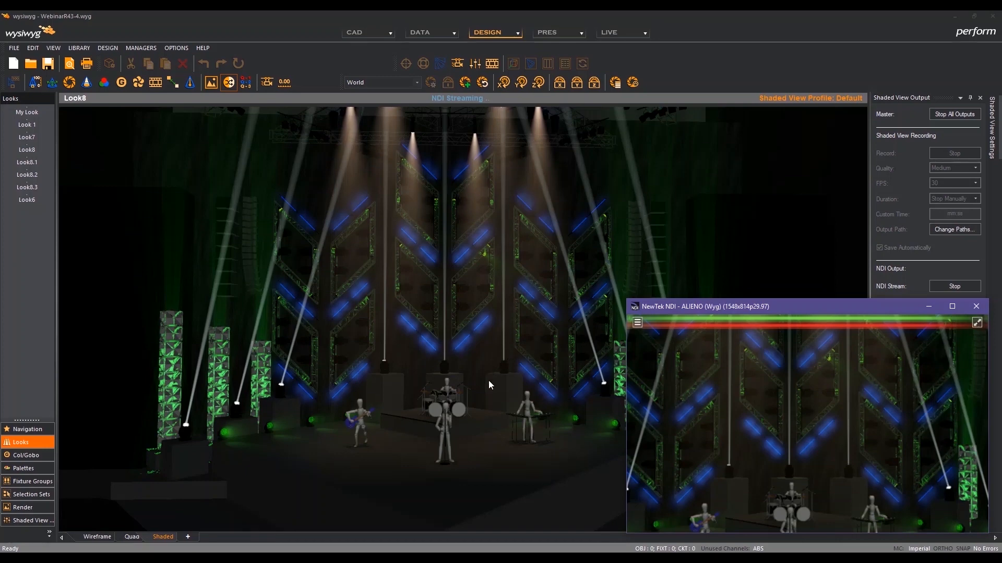
Tilt the streamed shaded view and activate Look8.1, restarting the NDI stream
{"action": "mouse_move", "coordinate": [488, 381]}
{"action": "middle_mouse_down"}
{"action": "mouse_move", "coordinate": [415, 371]}
{"action": "mouse_move", "coordinate": [487, 377]}
{"action": "mouse_move", "coordinate": [519, 413]}
{"action": "mouse_move", "coordinate": [472, 386]}
{"action": "mouse_move", "coordinate": [479, 381]}
{"action": "mouse_move", "coordinate": [492, 398]}
{"action": "mouse_move", "coordinate": [530, 380]}
{"action": "middle_mouse_up"}
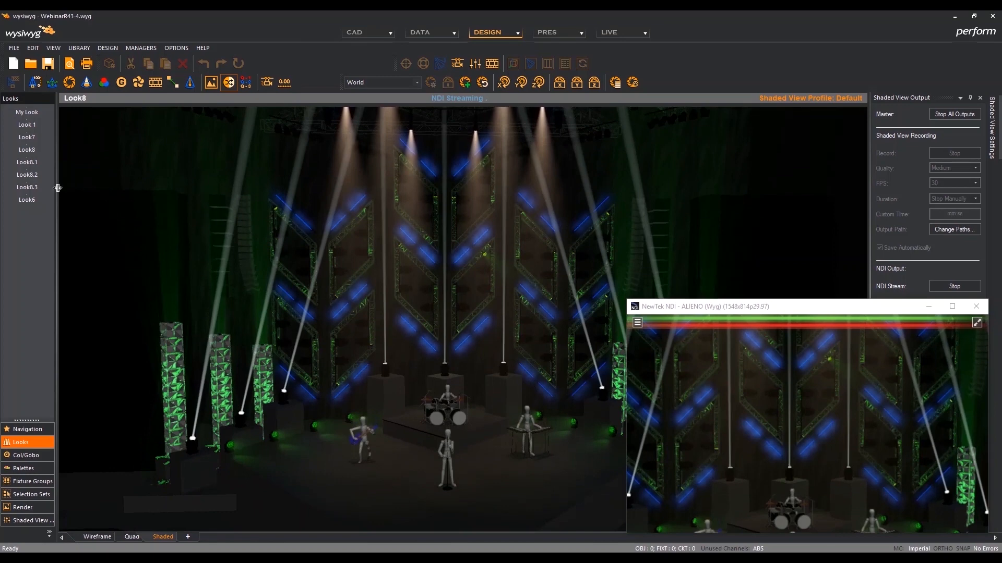
{"action": "left_click", "coordinate": [34, 162]}
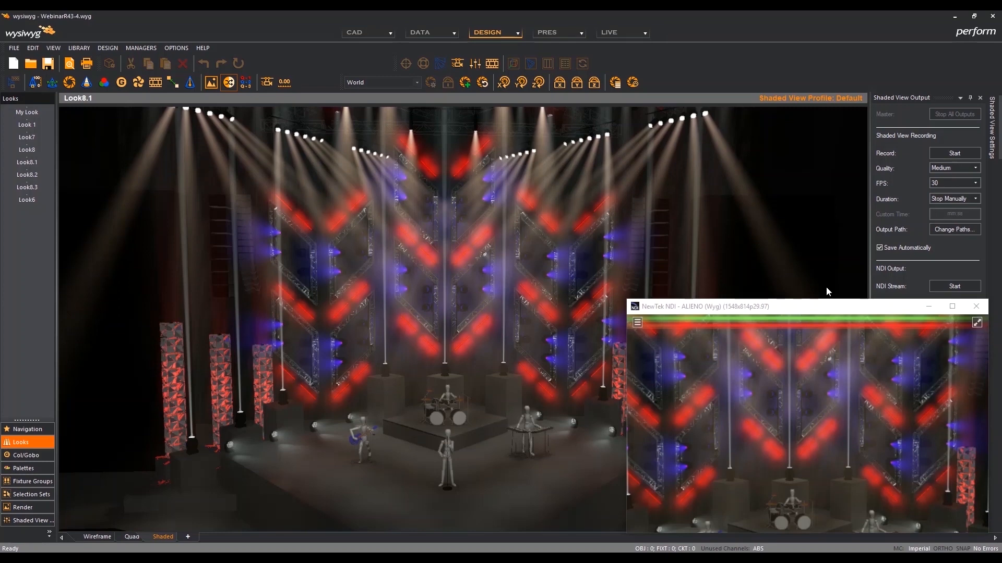
{"action": "key", "text": "ctrl+shift+n"}
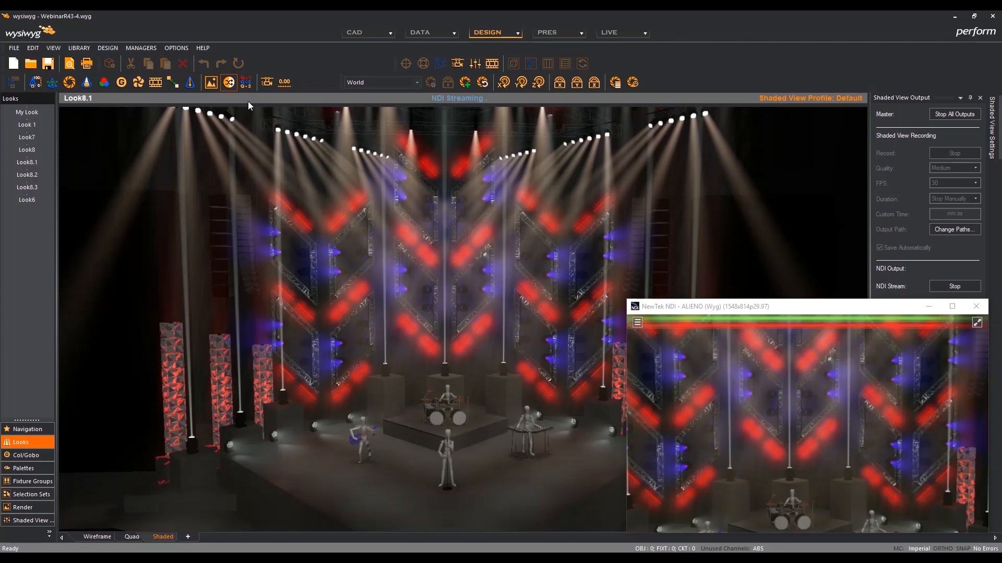
Open the Cuelist Editor, play Cuelist1 during the NDI stream of the shaded view, and stop the playback and stream
{"action": "left_click", "coordinate": [246, 84]}
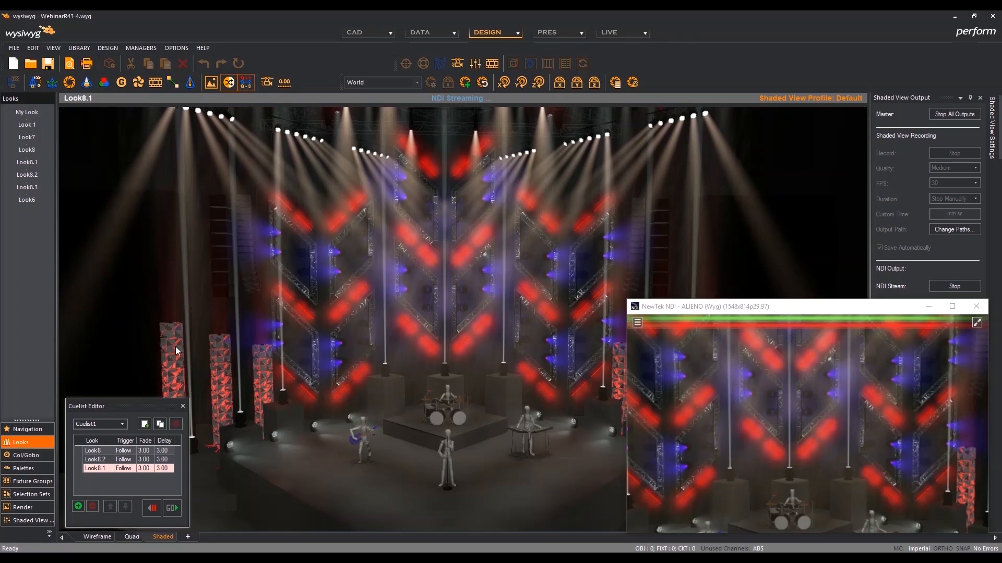
{"action": "left_click", "coordinate": [174, 509]}
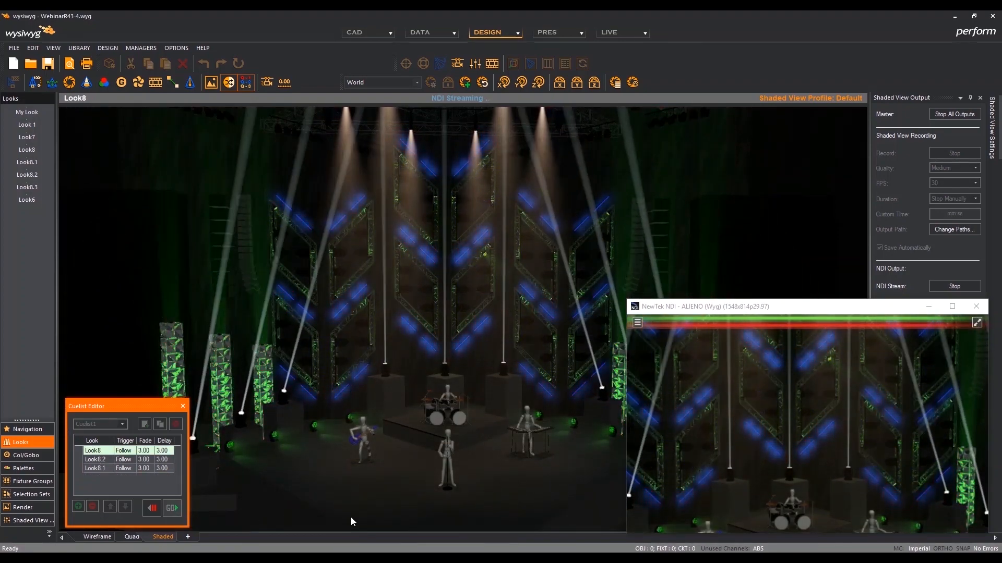
{"action": "left_click", "coordinate": [404, 484]}
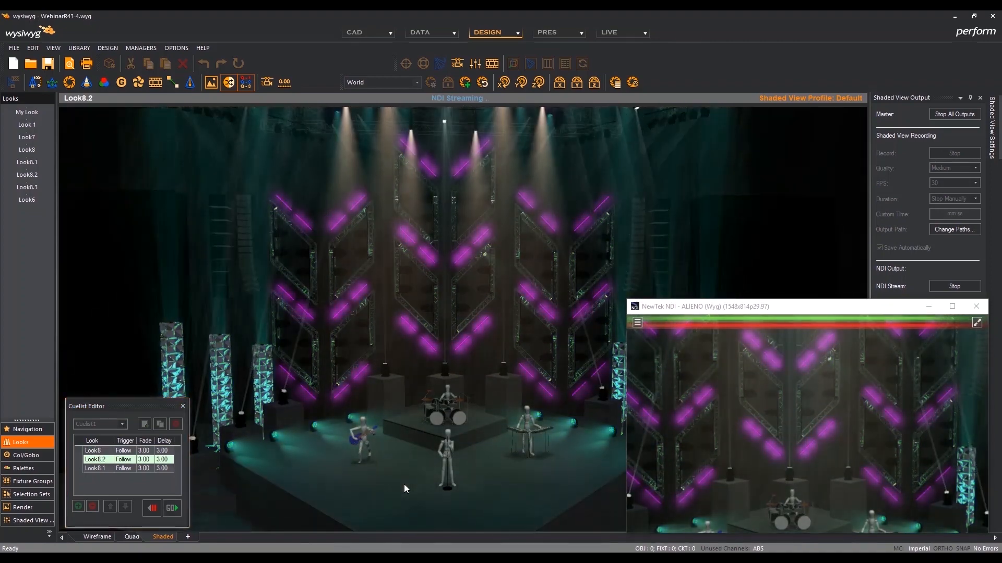
{"action": "key", "text": "Escape"}
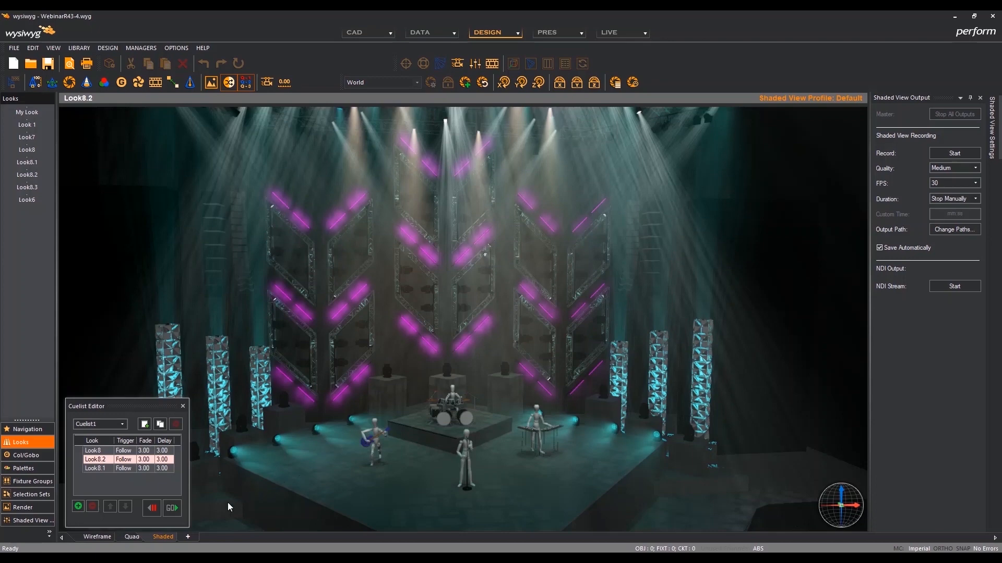
Switch to the Quad layout and activate its four camera panes in turn, finishing on Camera 1 - FULL
{"action": "left_click", "coordinate": [125, 538]}
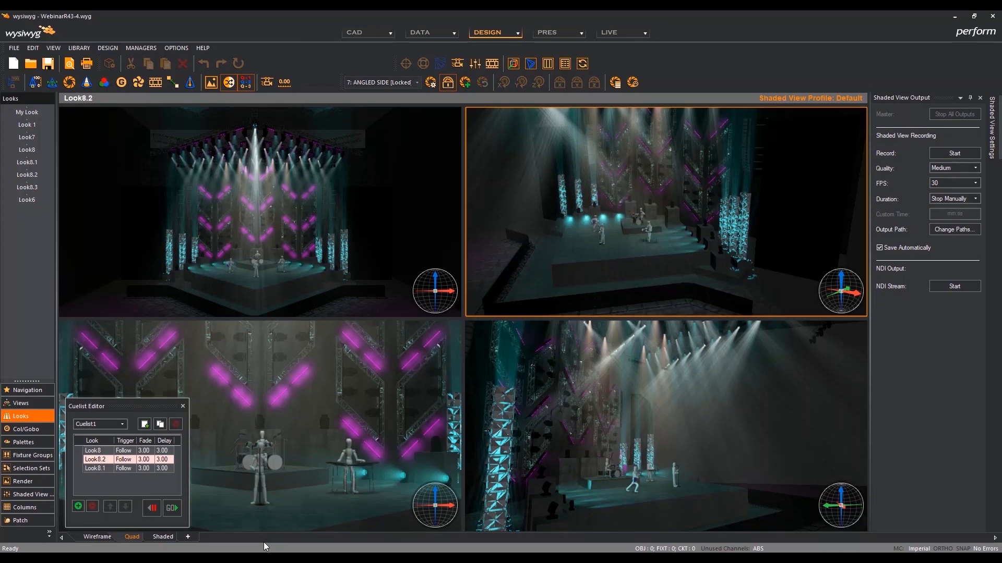
{"action": "left_click", "coordinate": [365, 234]}
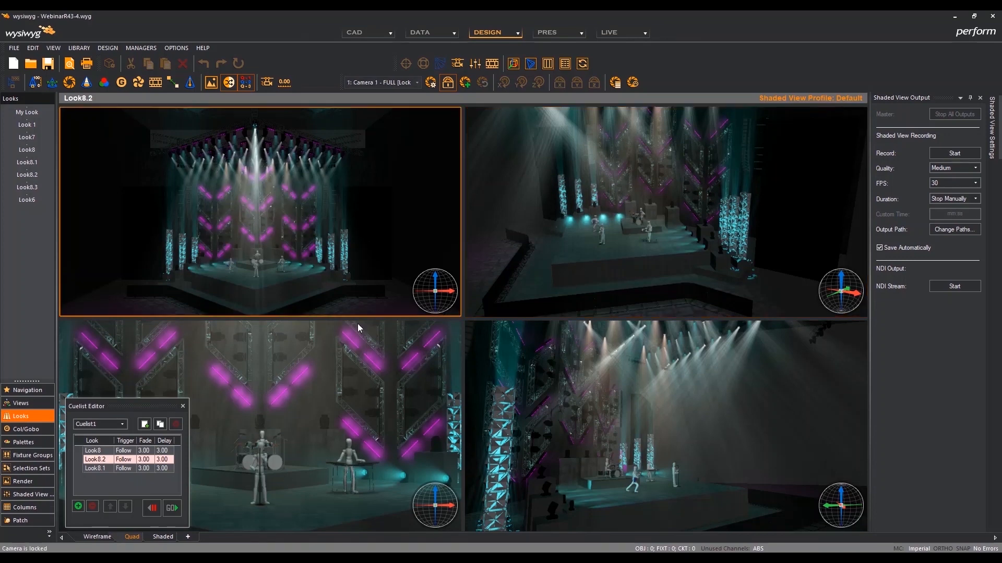
{"action": "left_click", "coordinate": [353, 383]}
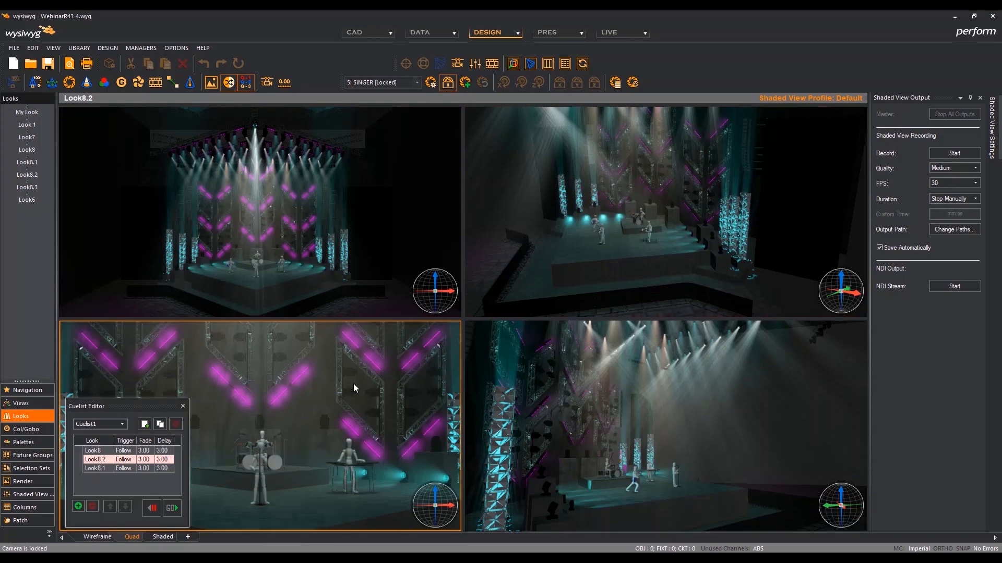
{"action": "left_click", "coordinate": [532, 277]}
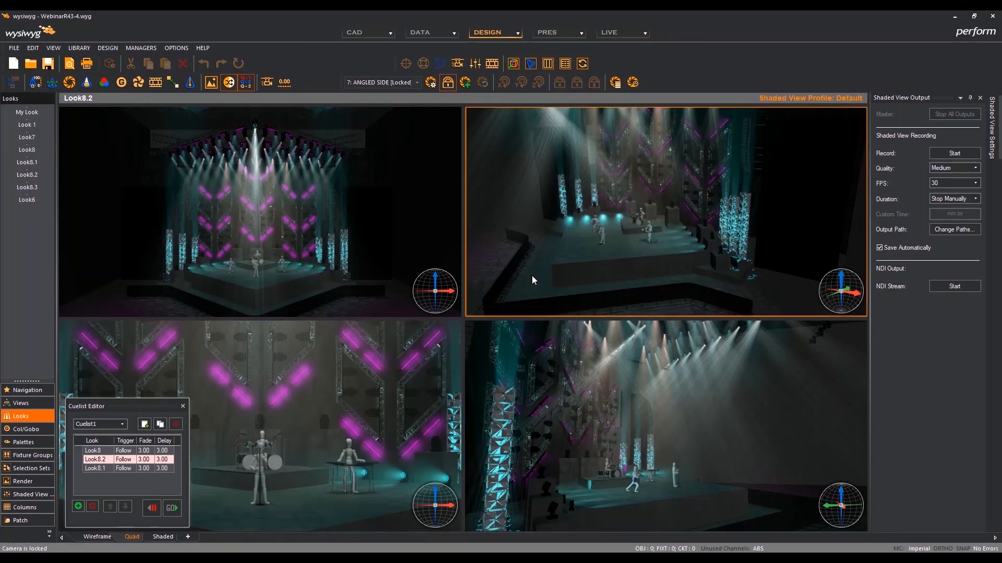
{"action": "left_click", "coordinate": [582, 363]}
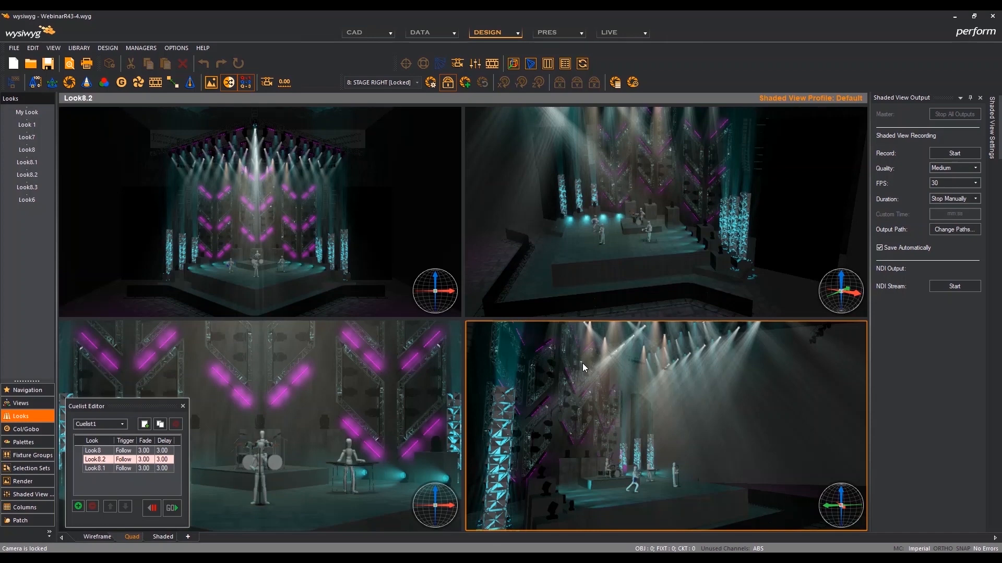
{"action": "left_click", "coordinate": [401, 218]}
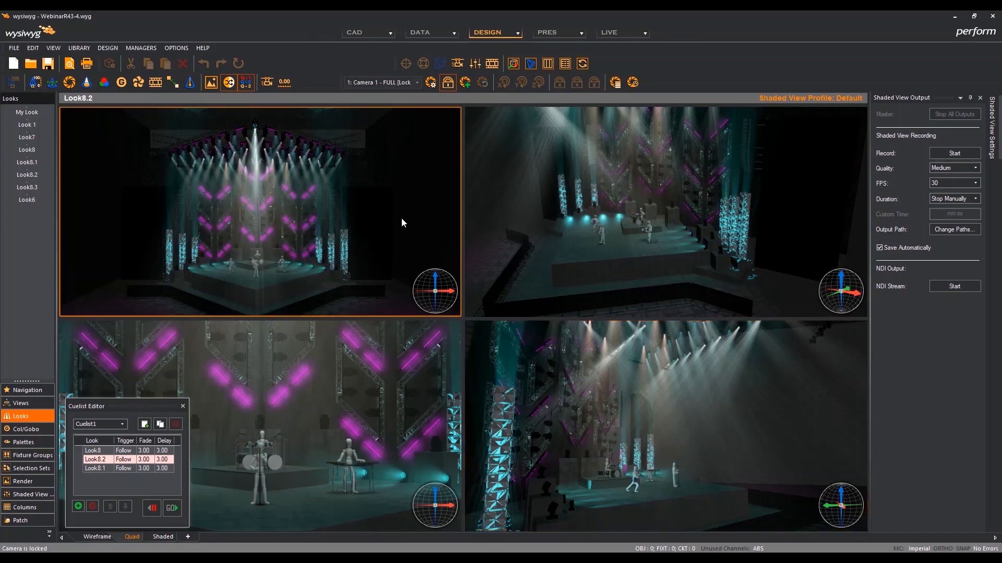
Stream the Camera 1 - FULL and ANGLED SIDE panes over NDI and display both sources side by side in two NDI monitor windows
{"action": "left_click", "coordinate": [955, 286]}
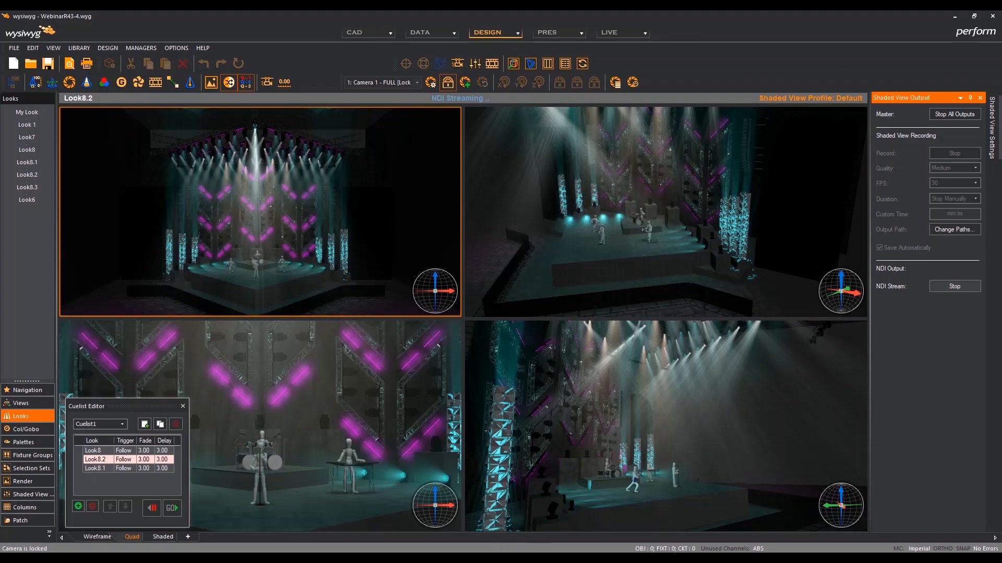
{"action": "left_click", "coordinate": [459, 525]}
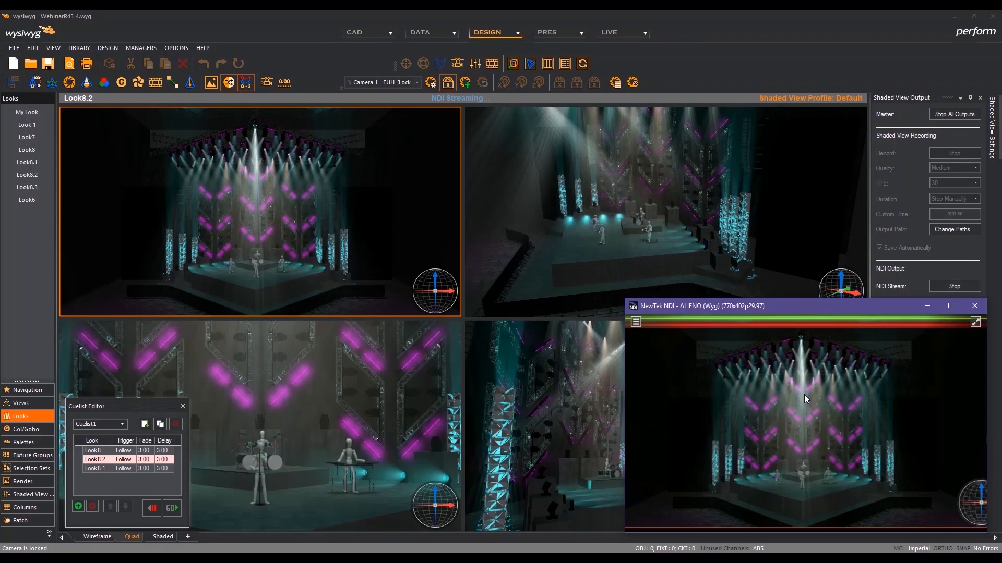
{"action": "left_click", "coordinate": [669, 214]}
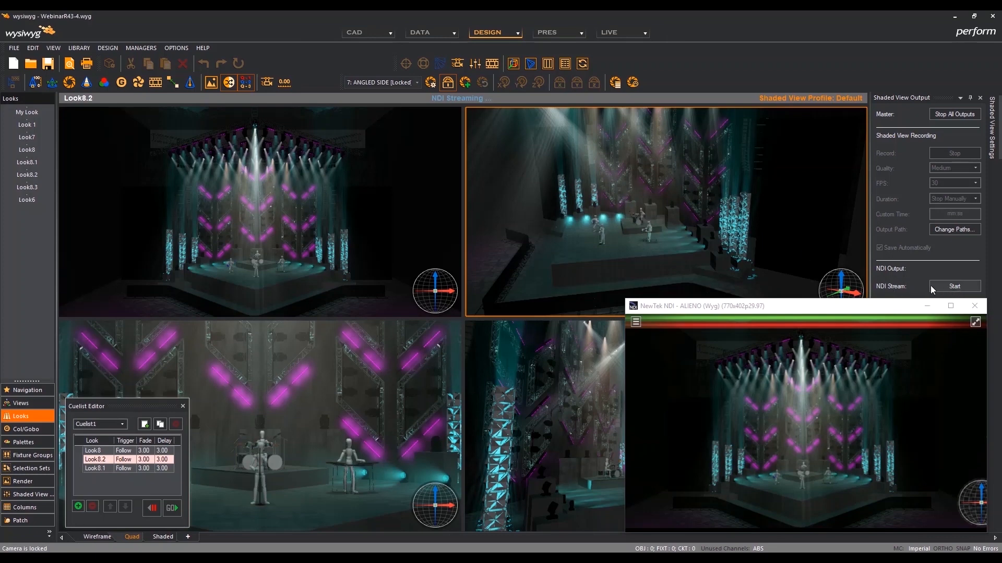
{"action": "left_click", "coordinate": [421, 246]}
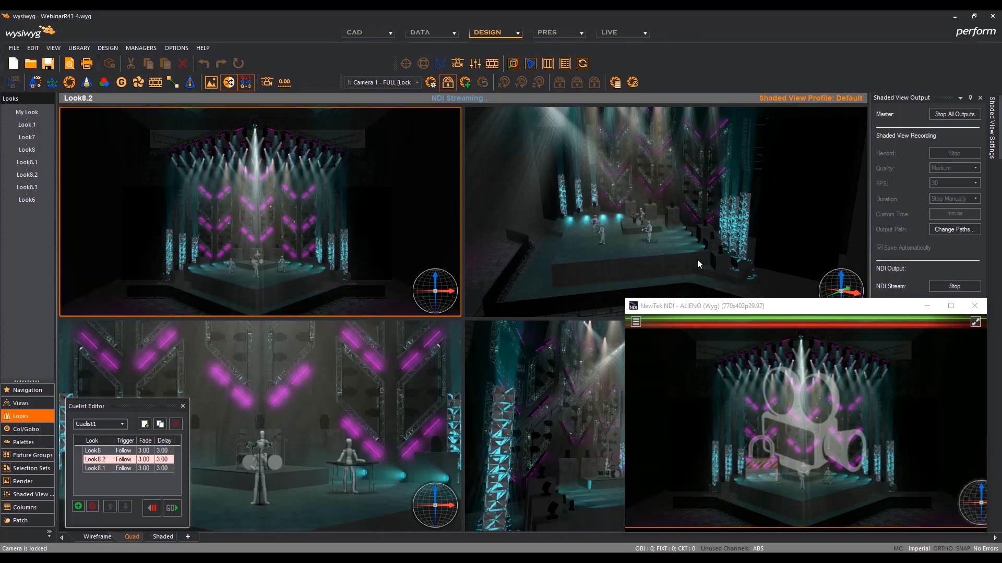
{"action": "left_click", "coordinate": [600, 252]}
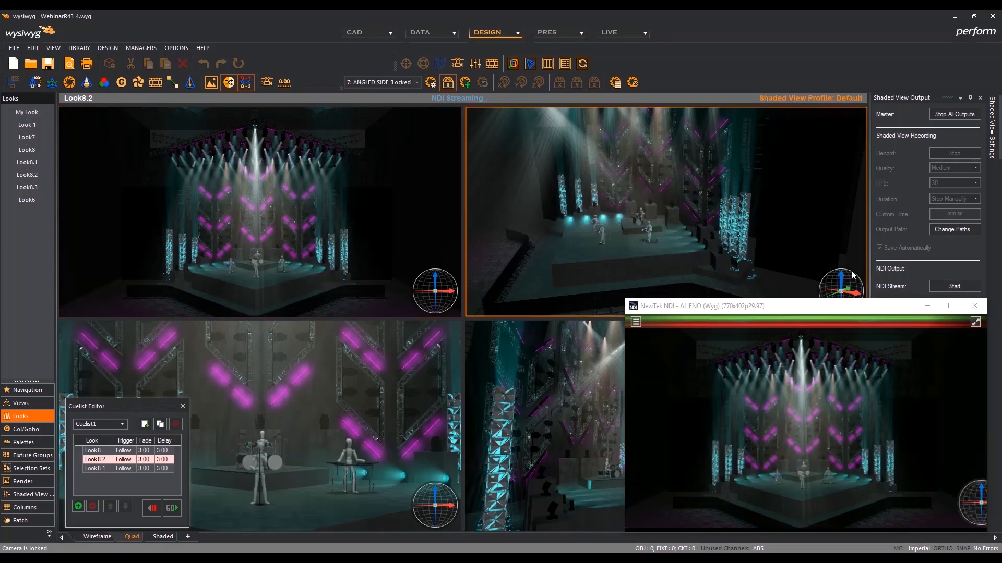
{"action": "left_click", "coordinate": [945, 286]}
{"action": "left_click_drag", "start_coordinate": [1, 261], "coordinate": [243, 306]}
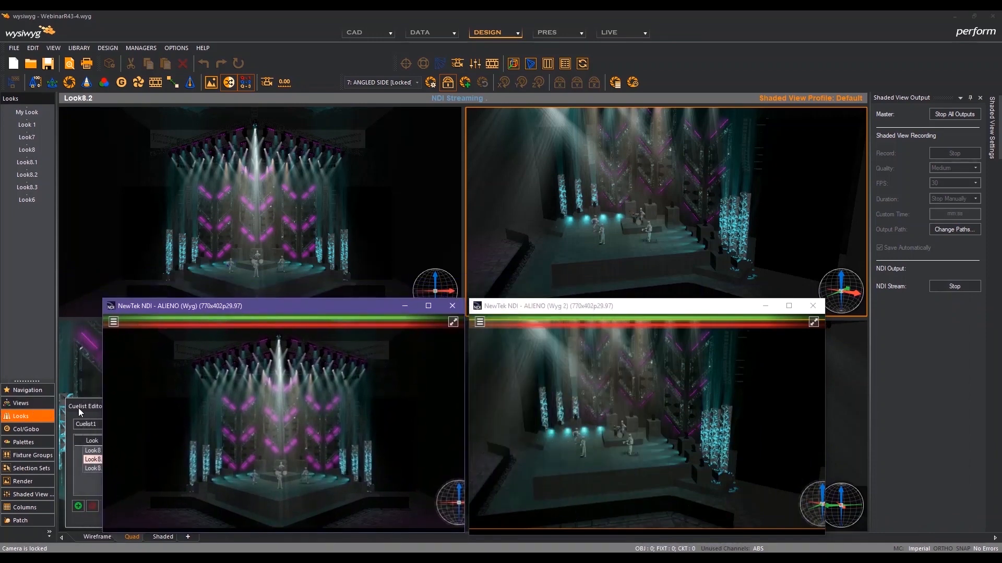
Move the Cuelist Editor clear of the monitor windows and play Cuelist1 with both NDI monitors showing
{"action": "left_click_drag", "start_coordinate": [78, 407], "coordinate": [888, 392]}
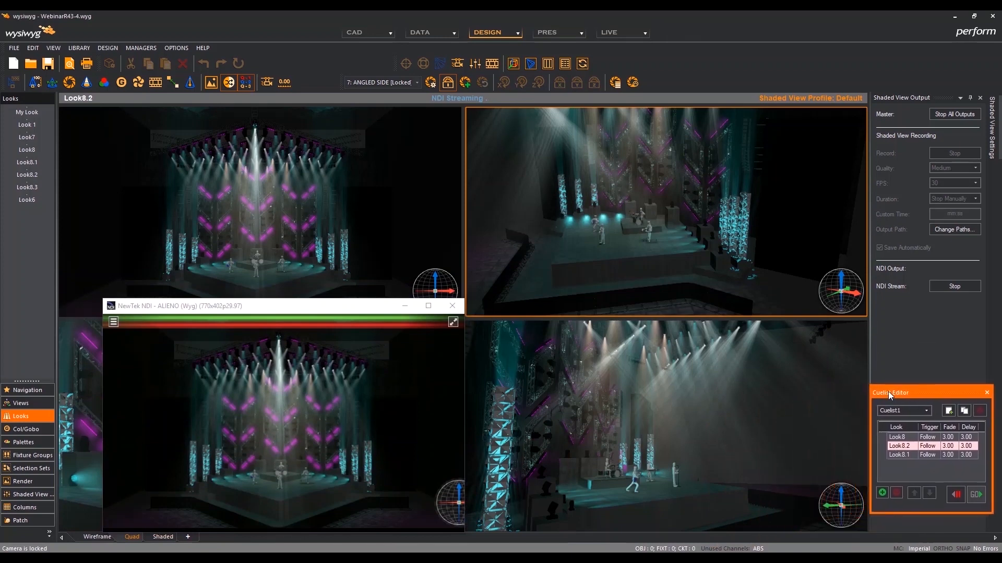
{"action": "left_click", "coordinate": [976, 495]}
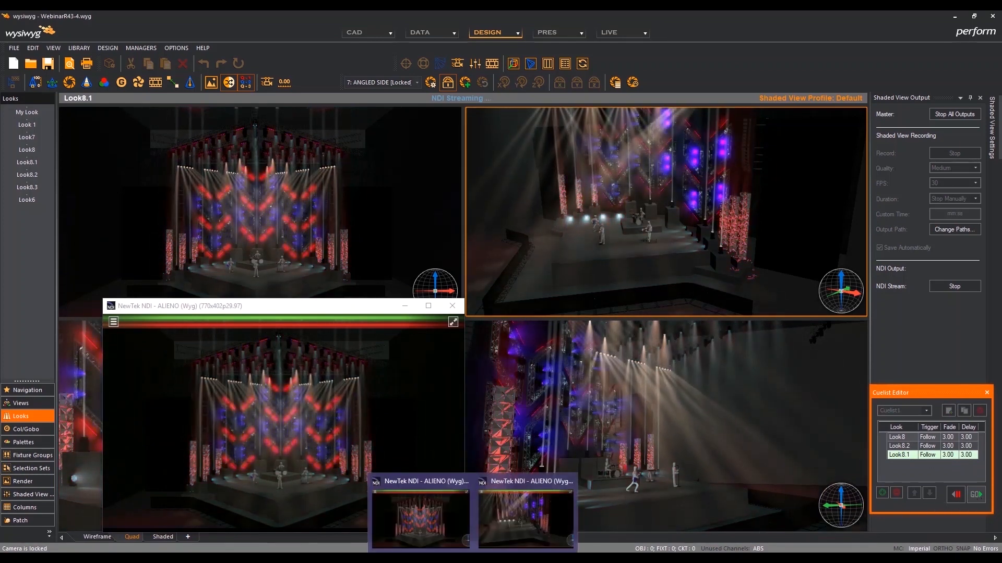
{"action": "left_click", "coordinate": [488, 534]}
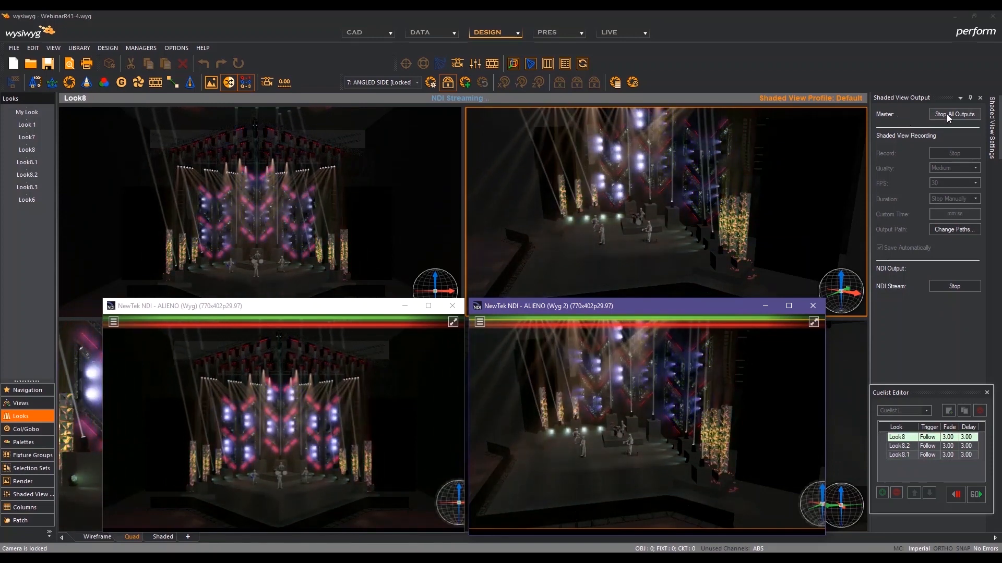
Stop all shaded view outputs and the cuelist playback, and minimize both NDI monitor windows
{"action": "left_click", "coordinate": [947, 114]}
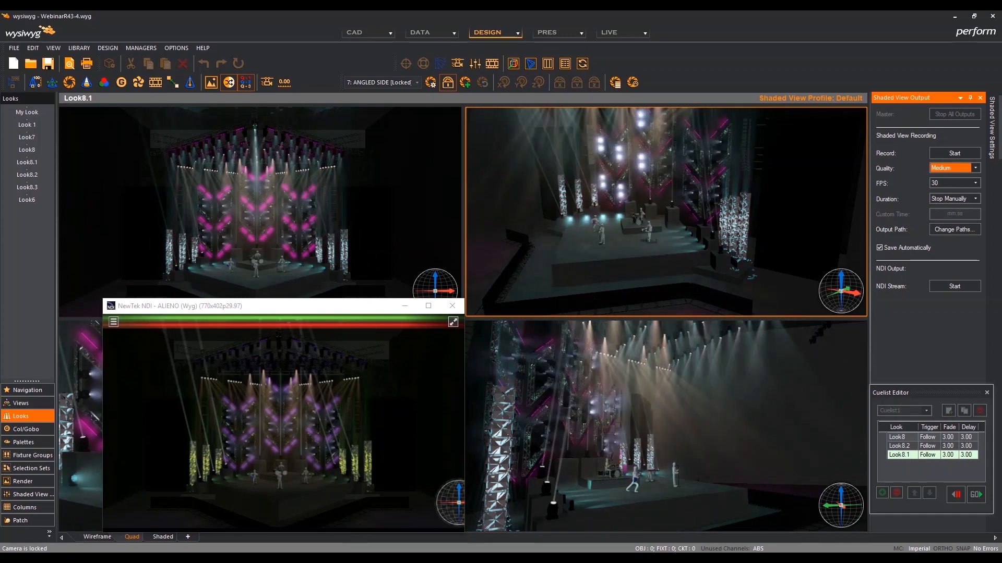
{"action": "left_click", "coordinate": [472, 560]}
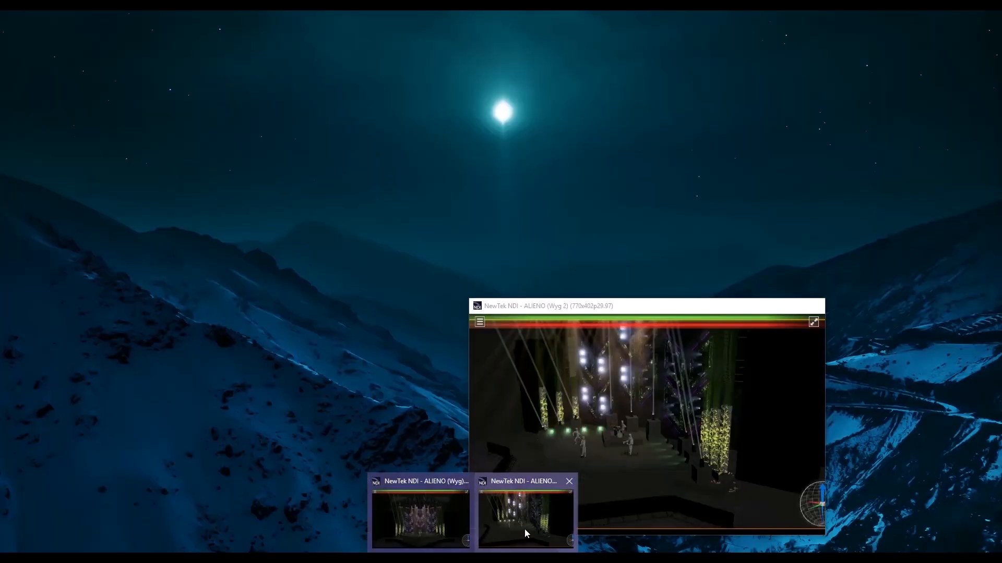
{"action": "left_click", "coordinate": [524, 529]}
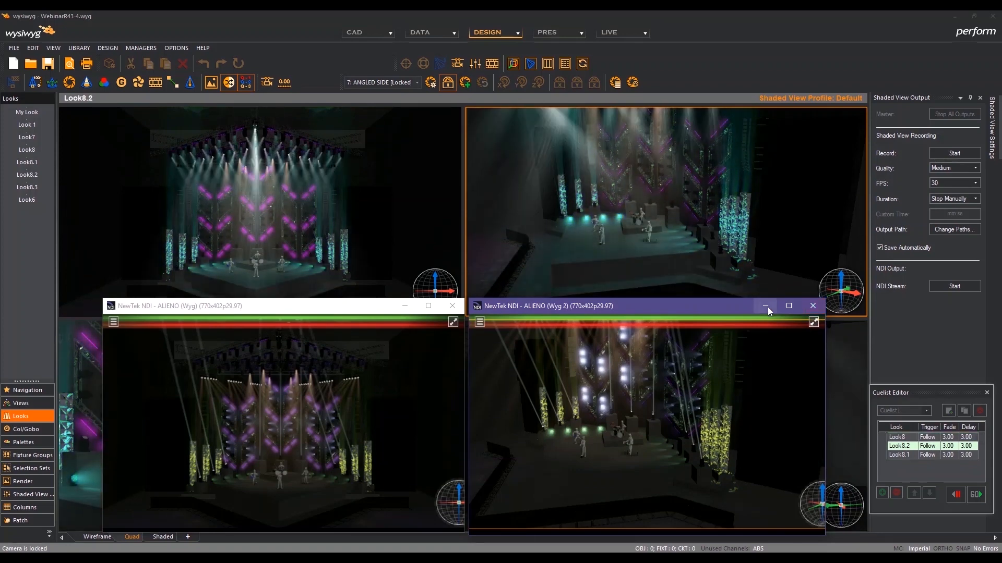
{"action": "left_click", "coordinate": [766, 306]}
{"action": "left_click", "coordinate": [406, 308]}
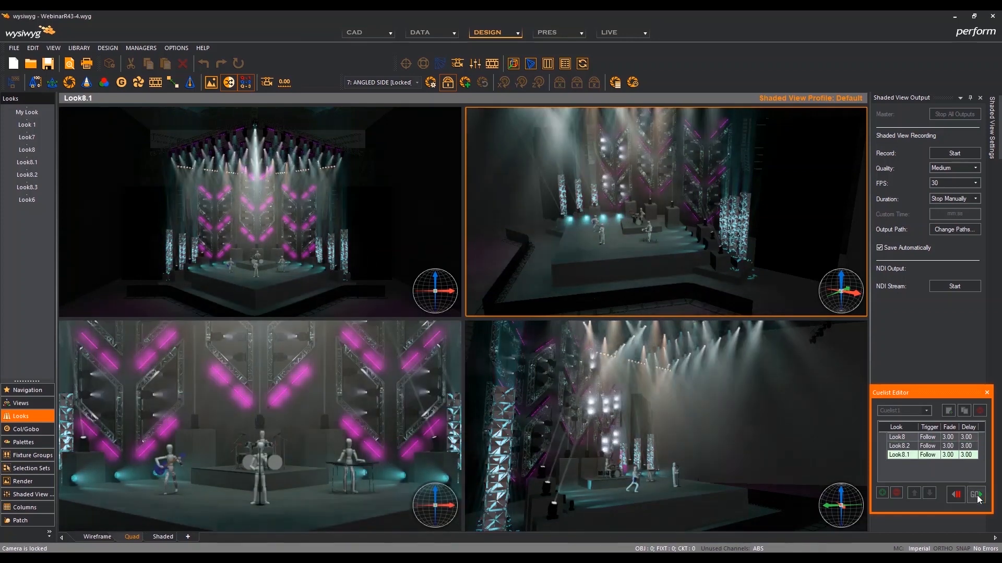
{"action": "left_click", "coordinate": [957, 495]}
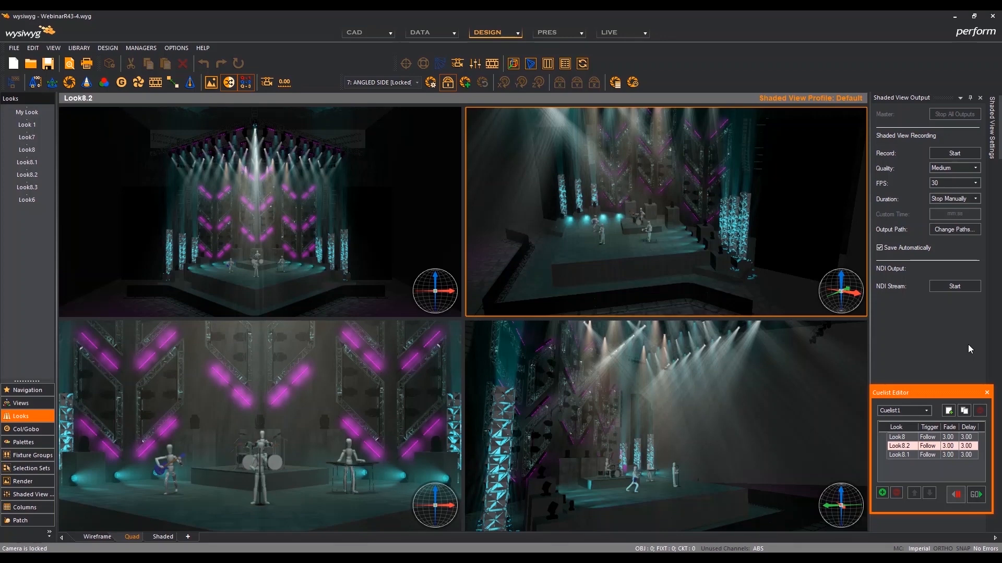
Start the NDI stream of the ANGLED SIDE pane, and switch to the Wireframe layout and back to Quad
{"action": "left_click", "coordinate": [699, 258]}
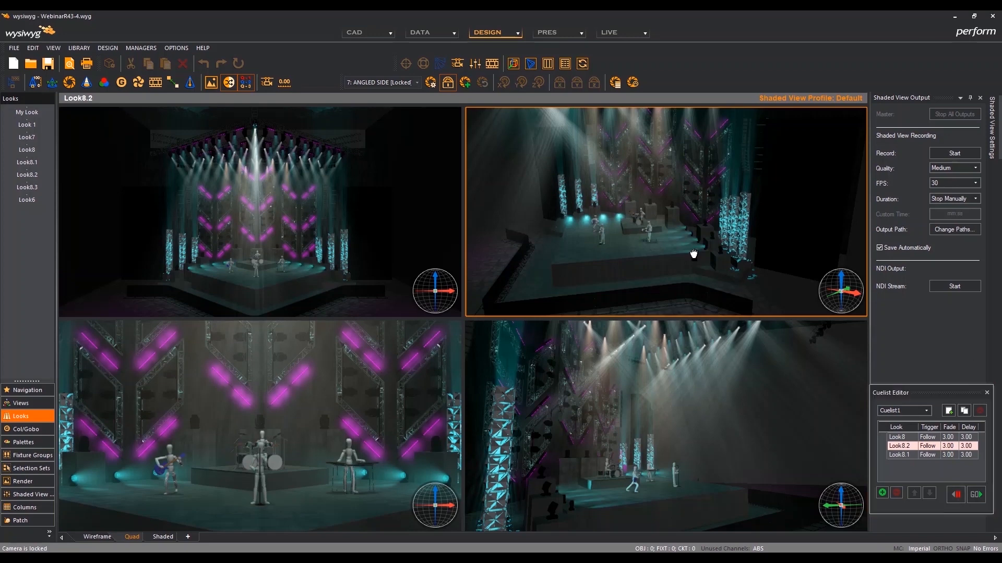
{"action": "left_click", "coordinate": [961, 288]}
{"action": "left_click", "coordinate": [961, 285]}
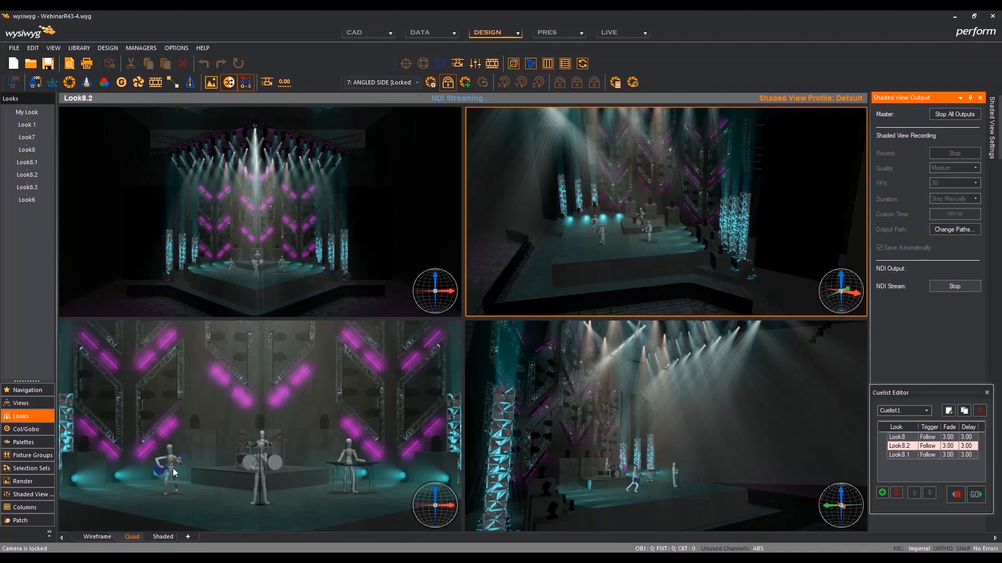
{"action": "left_click", "coordinate": [96, 537]}
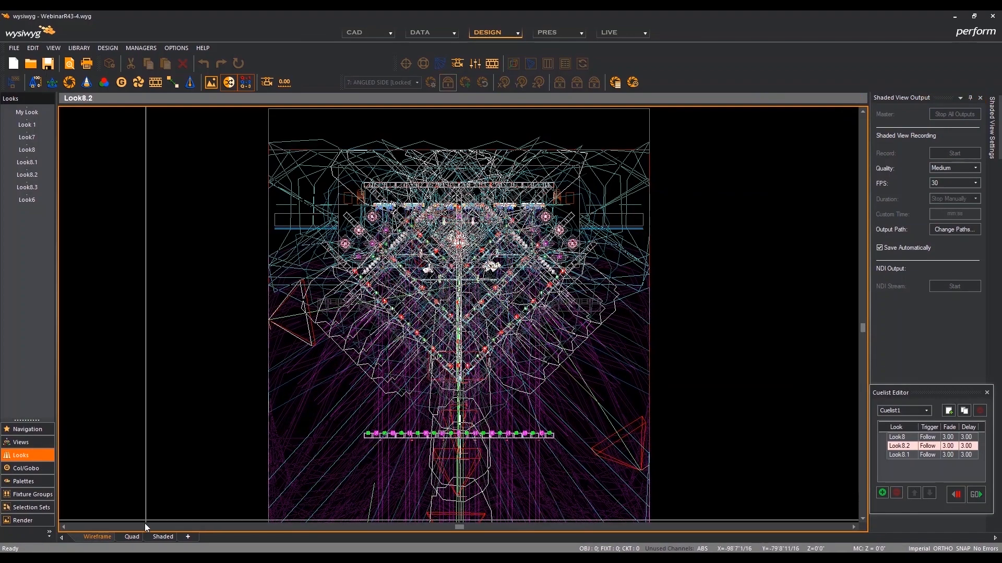
{"action": "left_click", "coordinate": [134, 536]}
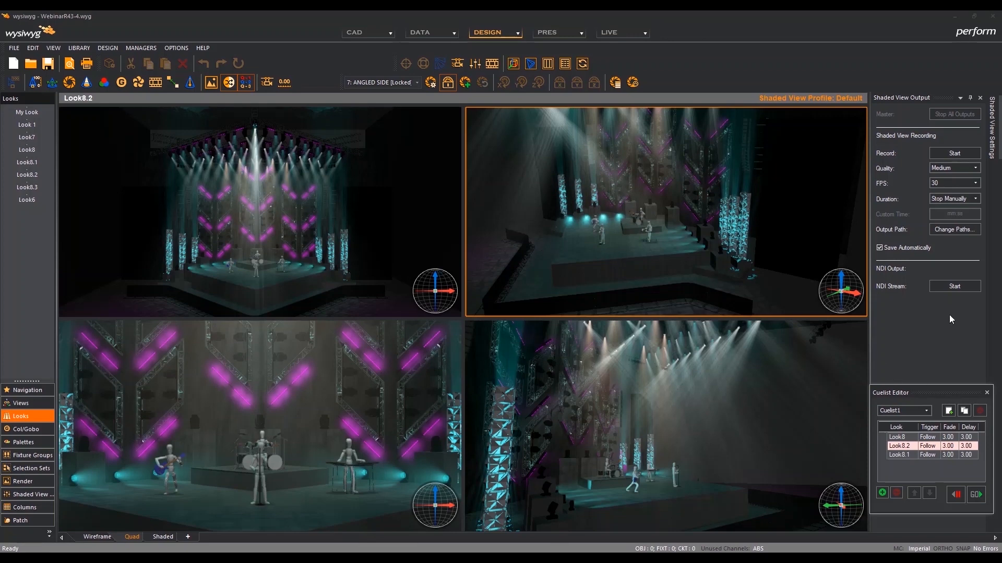
Restart the ANGLED SIDE NDI stream, activate the Camera 1 - FULL pane, and try to start a shaded view recording
{"action": "left_click", "coordinate": [953, 291]}
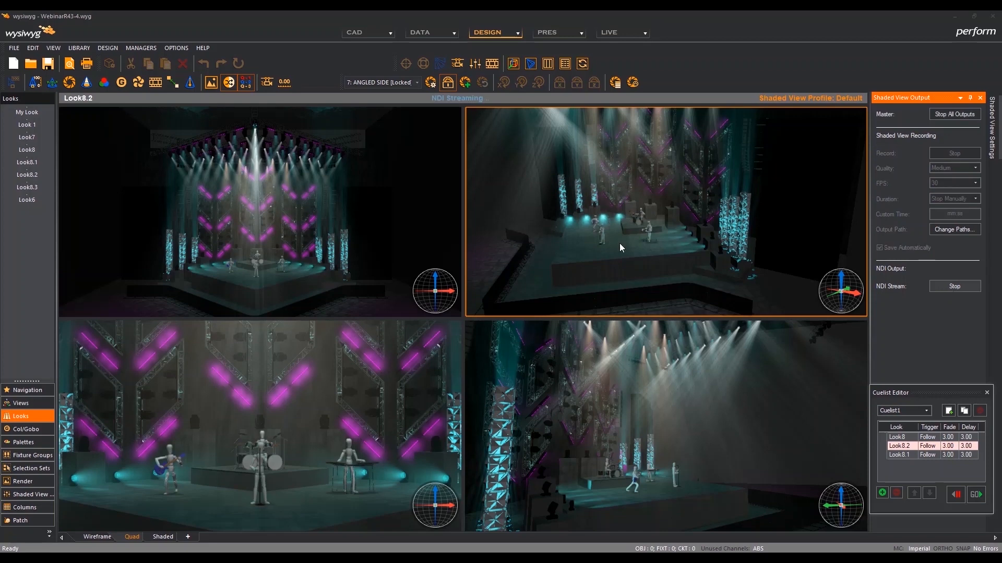
{"action": "left_click", "coordinate": [393, 225]}
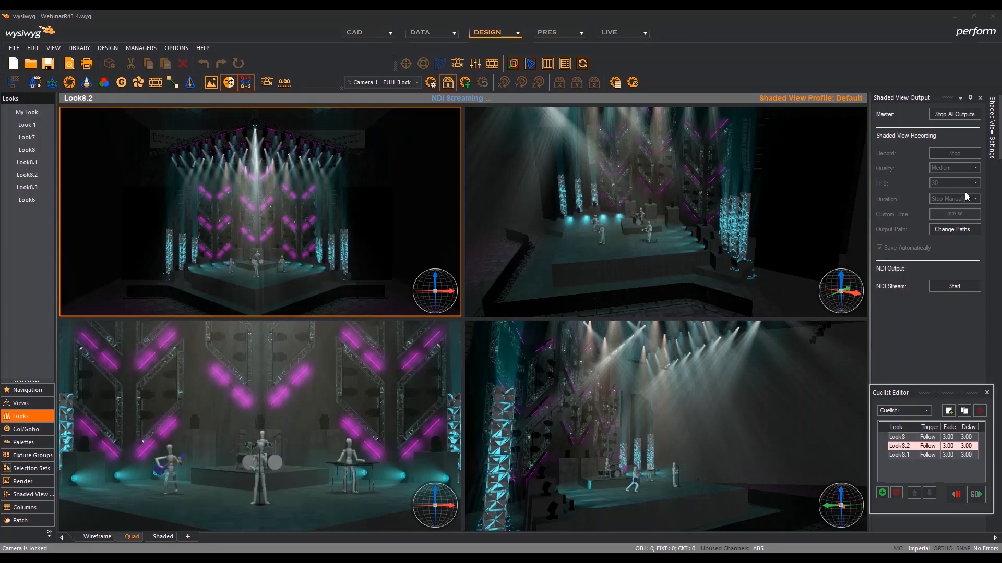
{"action": "key", "text": "ctrl+r"}
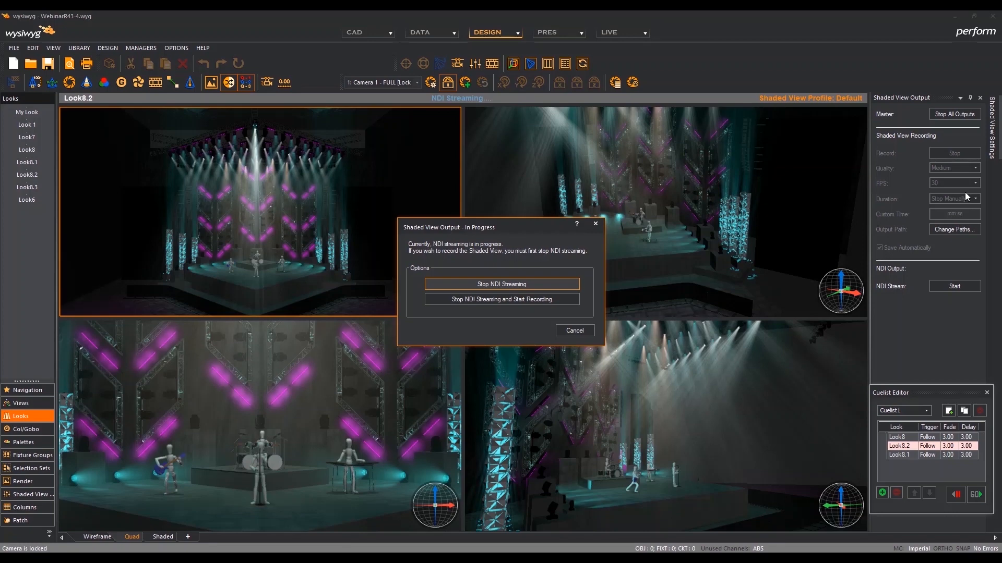
{"action": "left_click", "coordinate": [574, 330]}
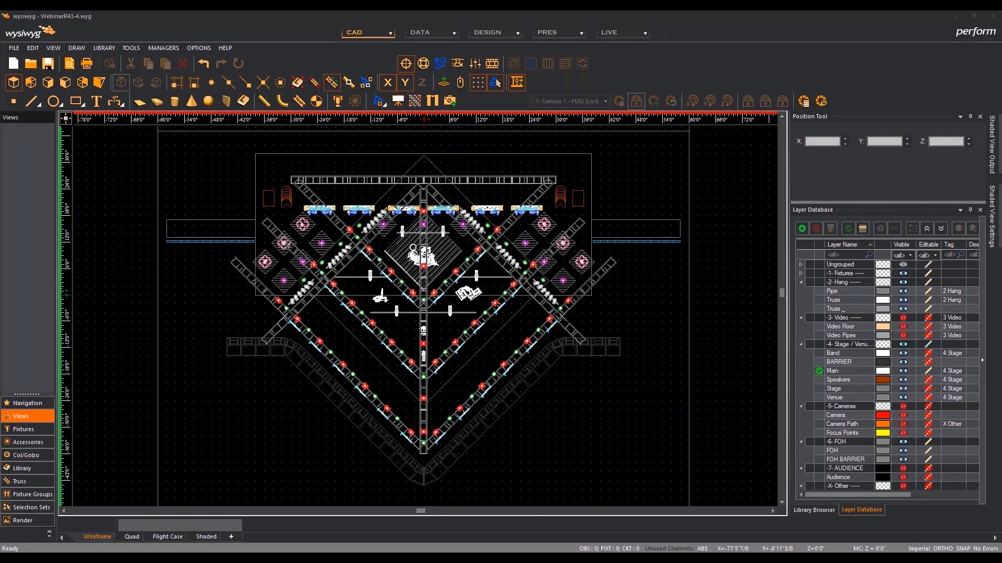
In CAD mode, create a custom tab named Wireframe | Shaded with two vertically split panes: Wireframe View and Shaded View
{"action": "left_click", "coordinate": [237, 535]}
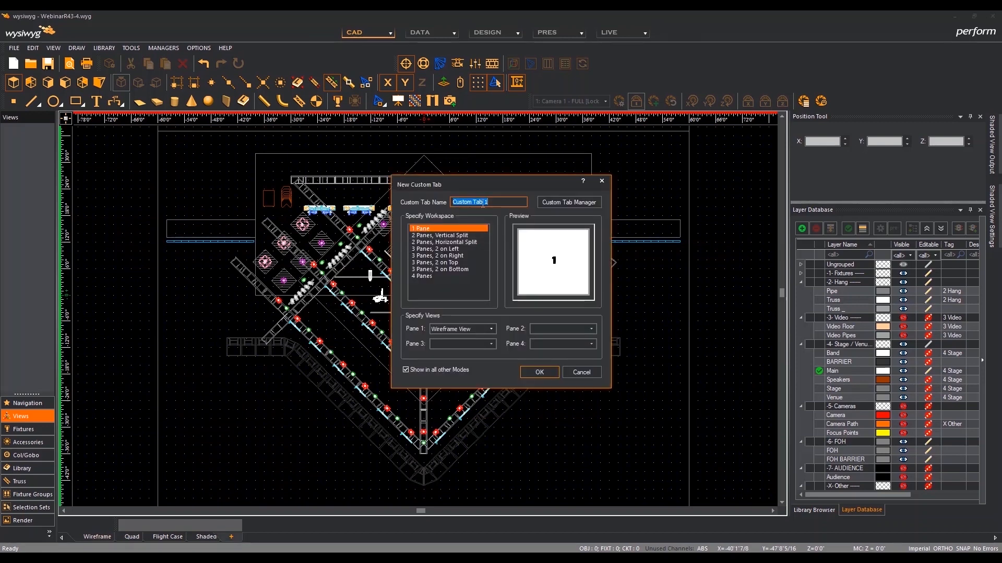
{"action": "type", "text": "Wirf"}
{"action": "type", "text": "eframe"}
{"action": "type", "text": " | Shaded"}
{"action": "left_click", "coordinate": [442, 235]}
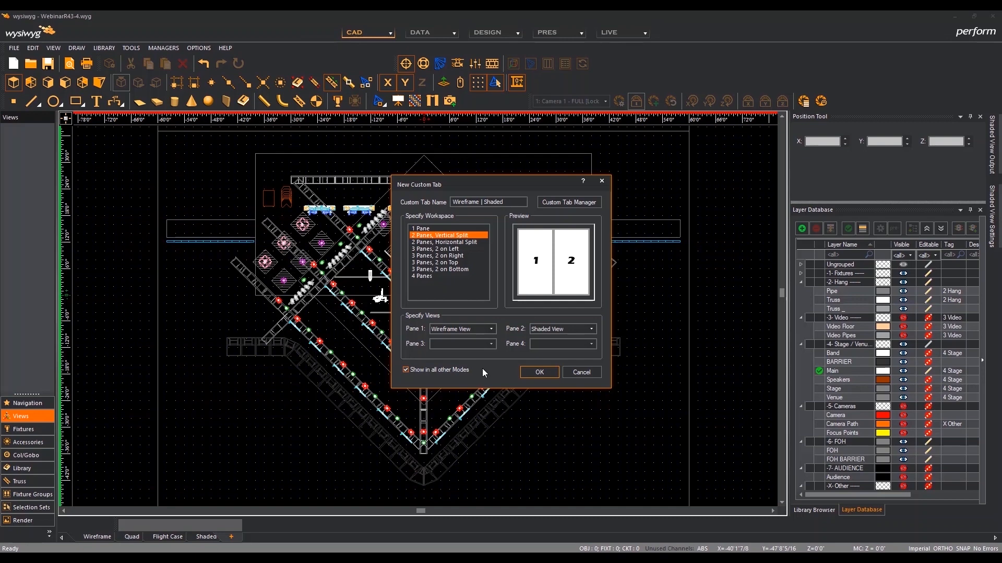
{"action": "left_click", "coordinate": [527, 373]}
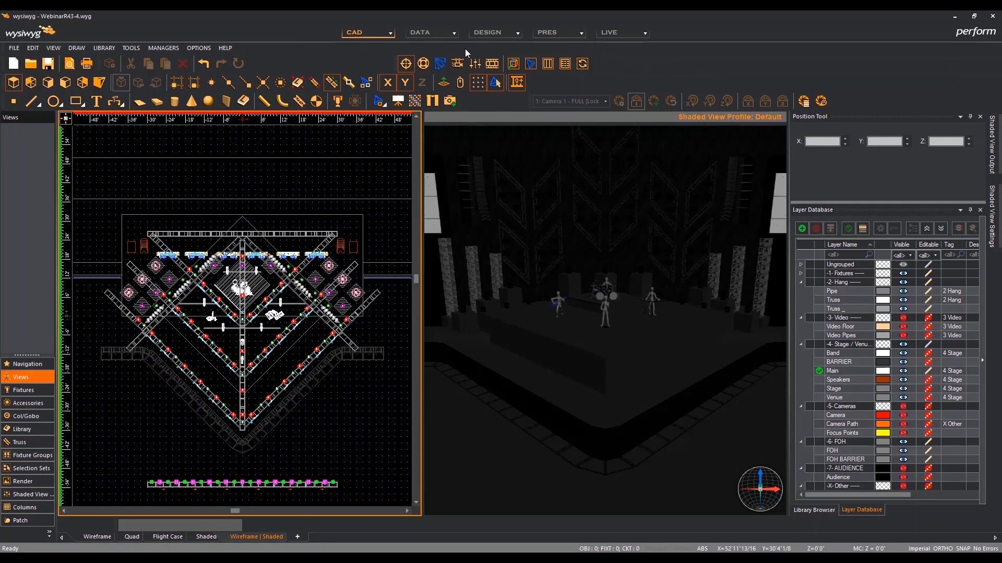
Hide the Wireframe | Shaded custom tab in Live mode using the Custom Tab Manager
{"action": "left_click", "coordinate": [391, 33]}
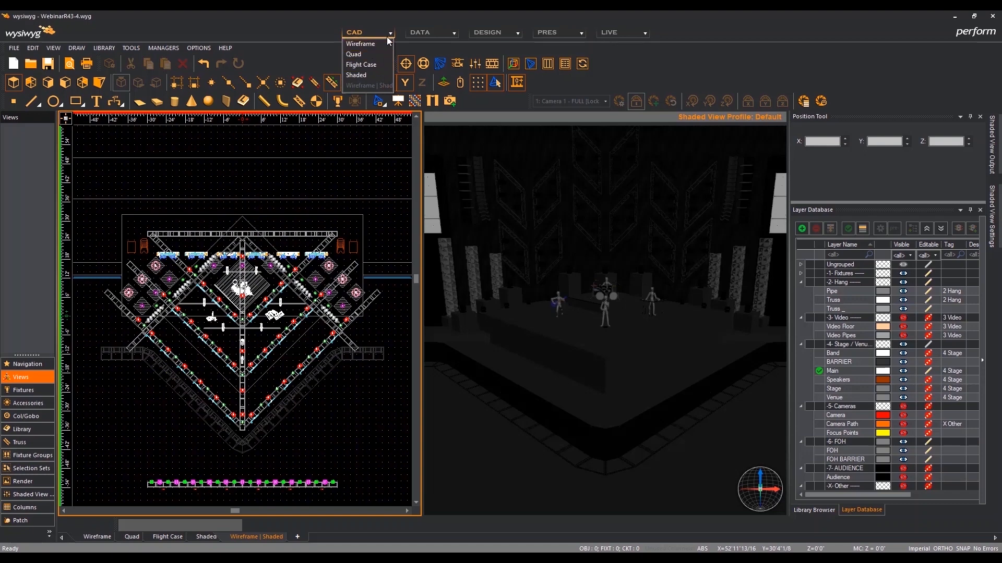
{"action": "left_click", "coordinate": [518, 33]}
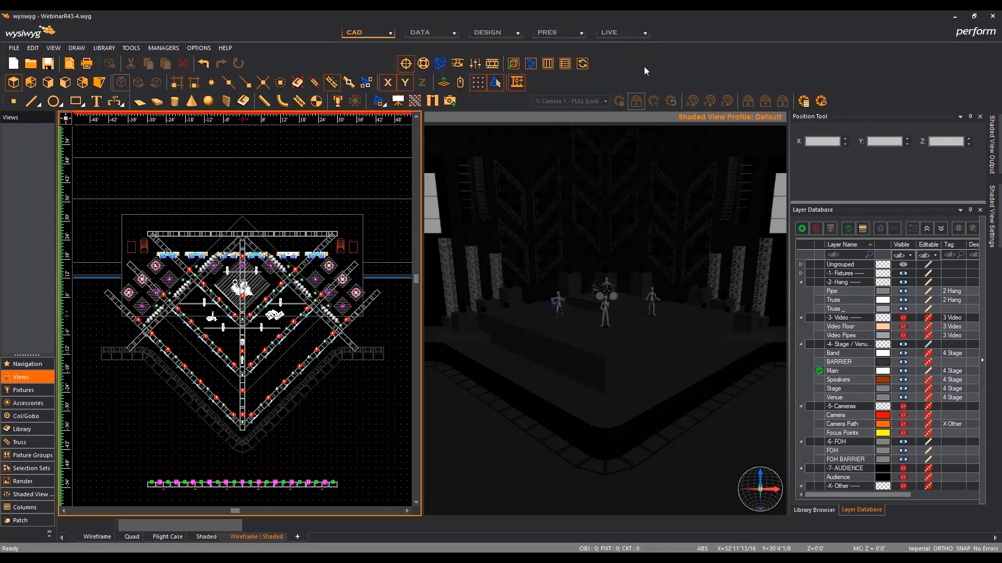
{"action": "mouse_move", "coordinate": [641, 36]}
{"action": "right_click", "coordinate": [299, 537]}
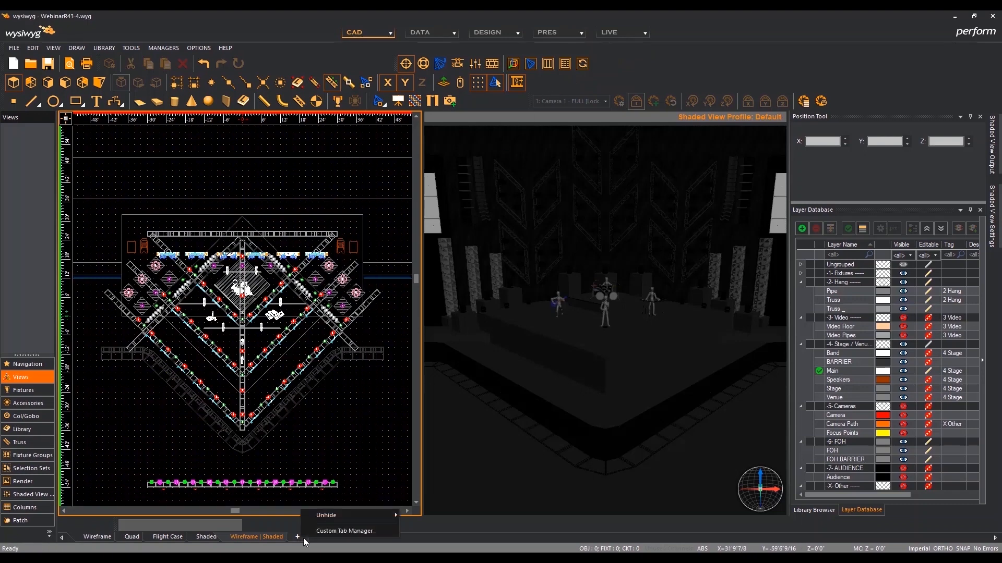
{"action": "left_click", "coordinate": [333, 531]}
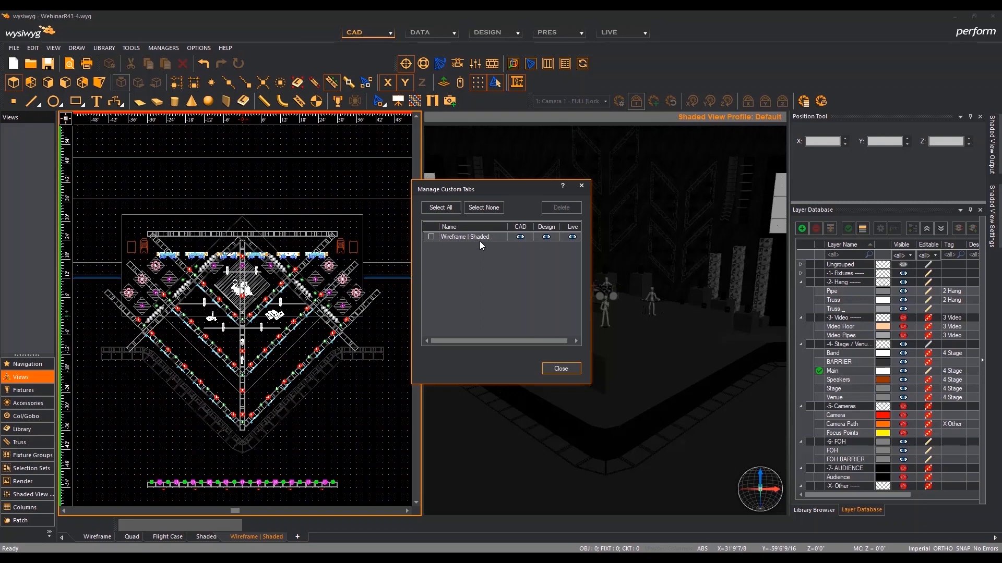
{"action": "left_click", "coordinate": [572, 238]}
{"action": "left_click", "coordinate": [568, 238]}
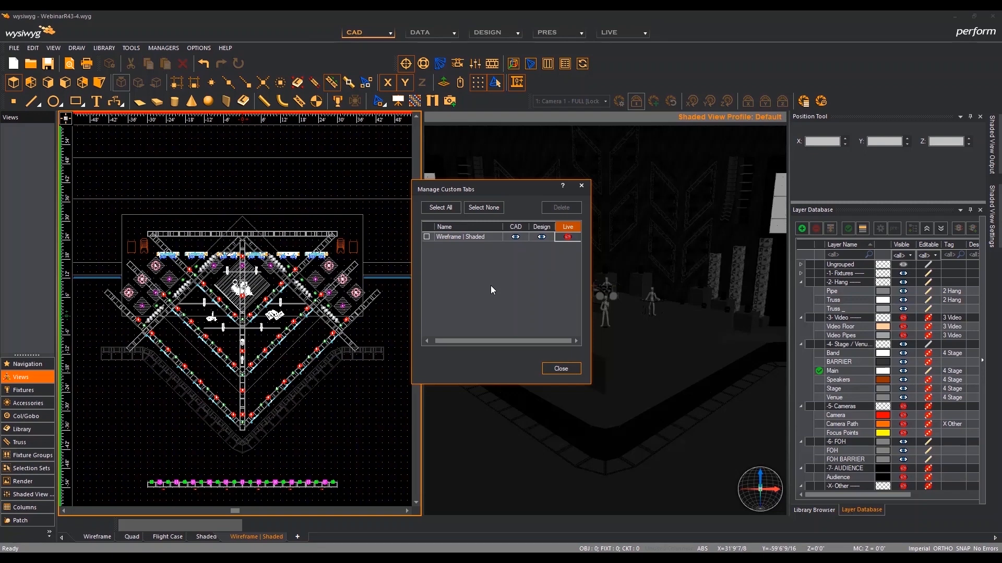
{"action": "left_click", "coordinate": [560, 369]}
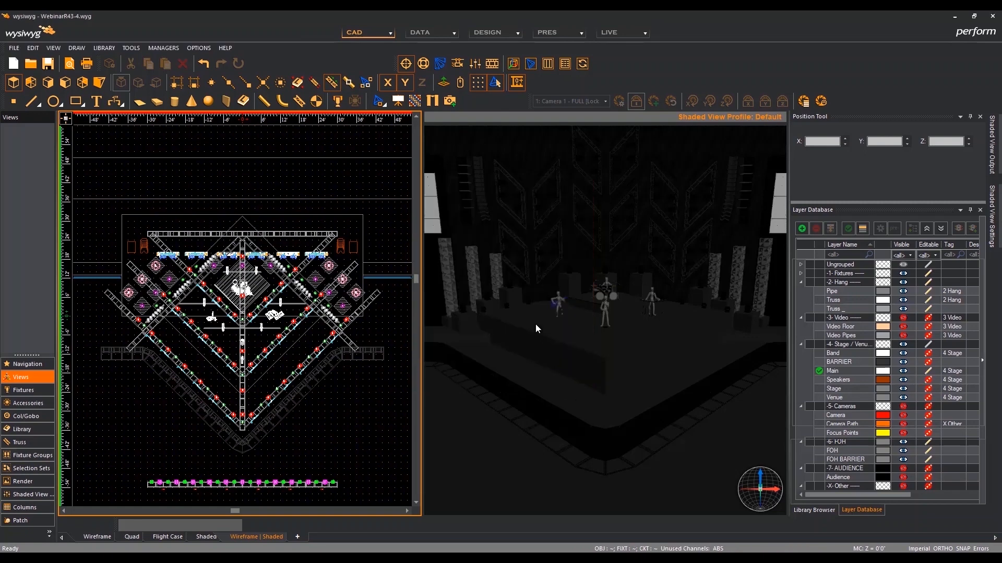
Check the view lists of the modes and make the Wireframe | Shaded custom tab visible in Live mode again
{"action": "left_click", "coordinate": [392, 33]}
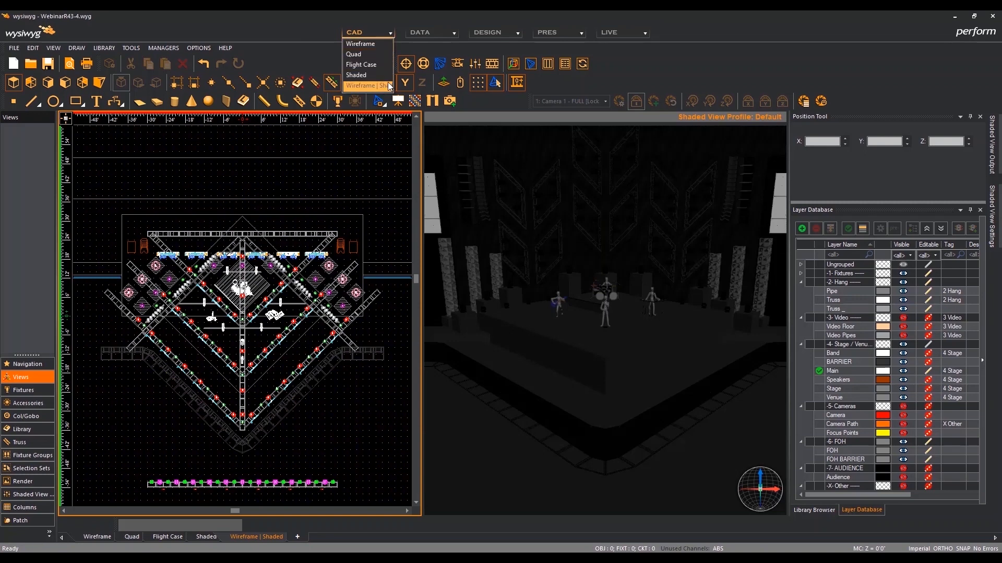
{"action": "left_click", "coordinate": [407, 48]}
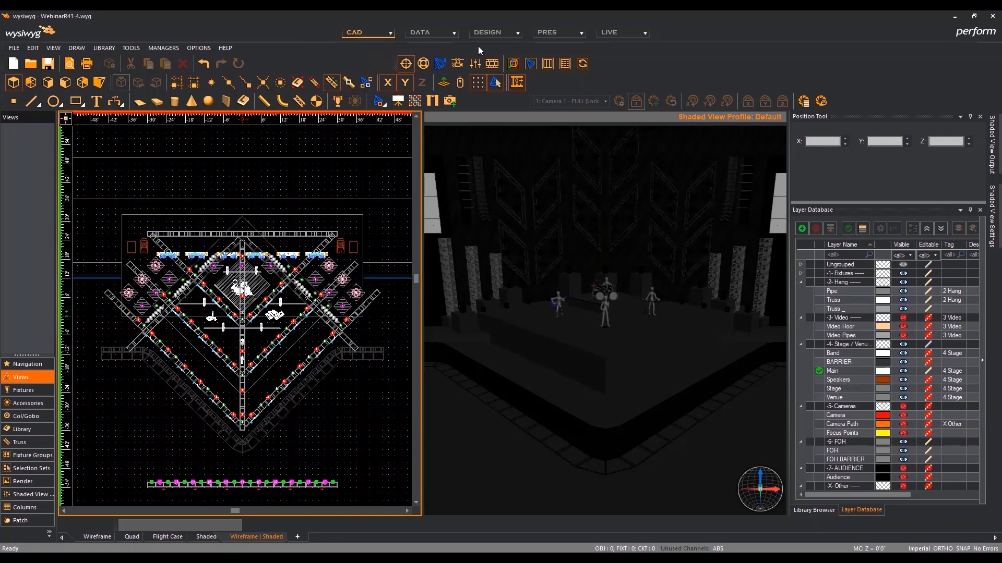
{"action": "left_click", "coordinate": [490, 32]}
{"action": "left_click", "coordinate": [644, 36]}
{"action": "right_click", "coordinate": [281, 536]}
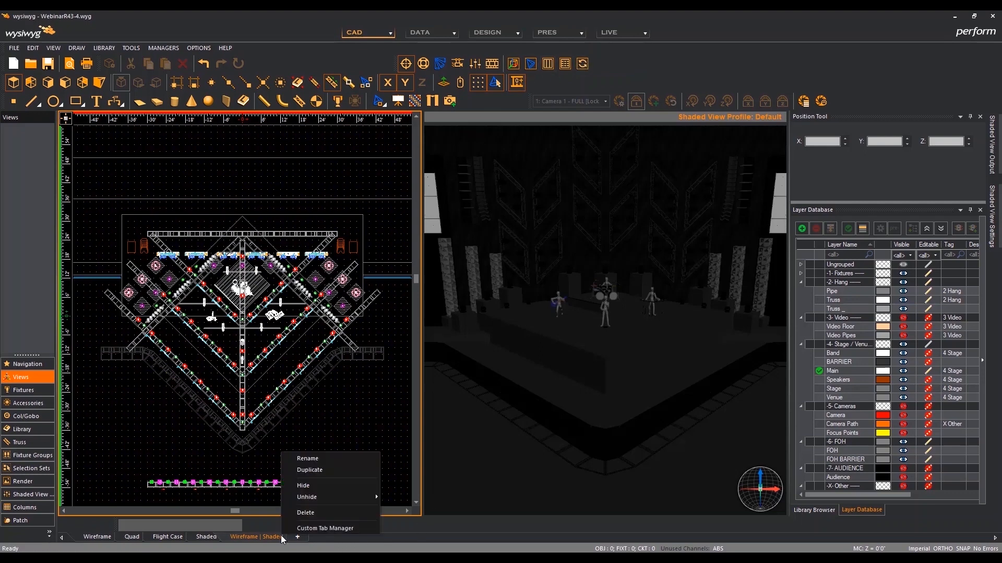
{"action": "left_click", "coordinate": [328, 529]}
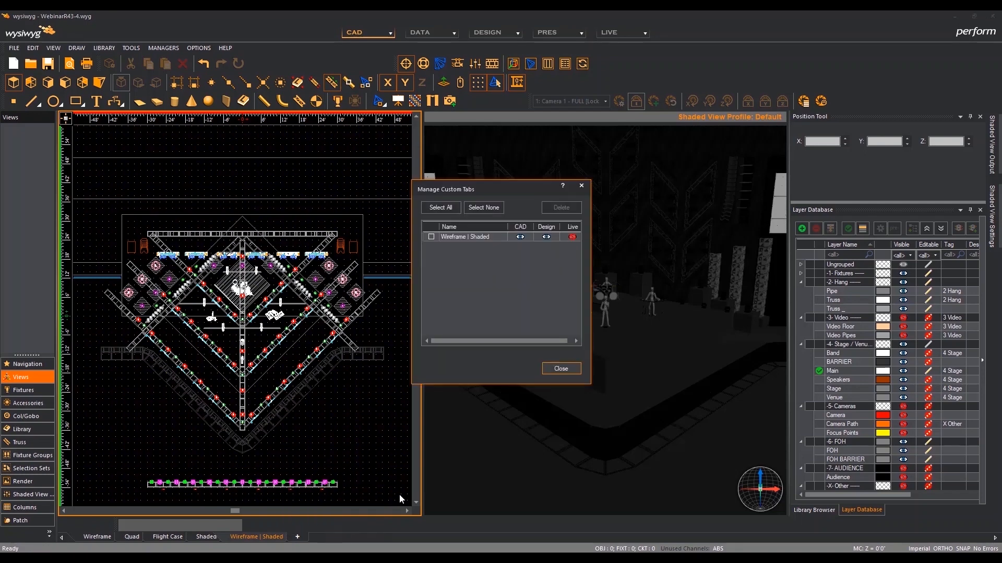
{"action": "left_click", "coordinate": [572, 238]}
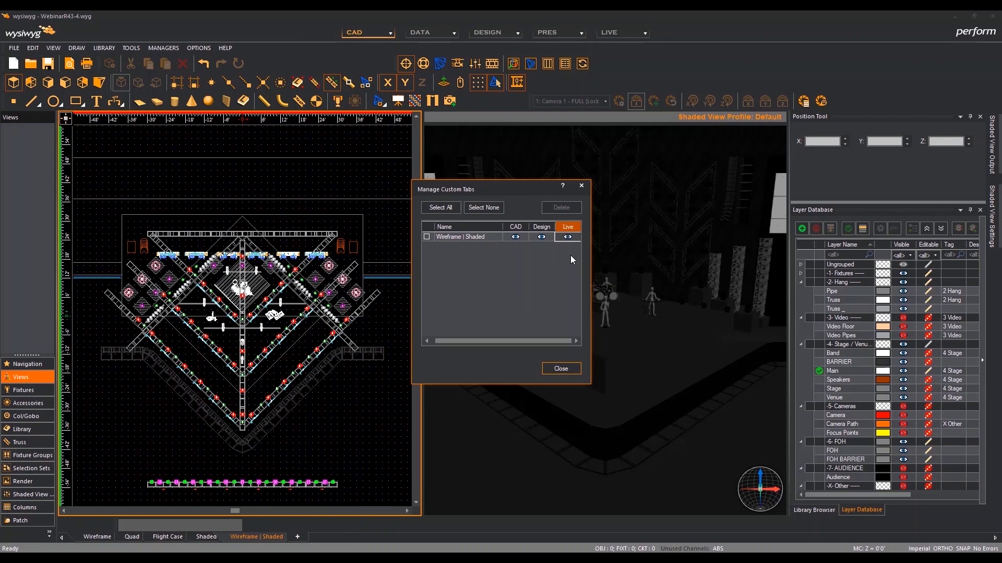
{"action": "left_click", "coordinate": [557, 369]}
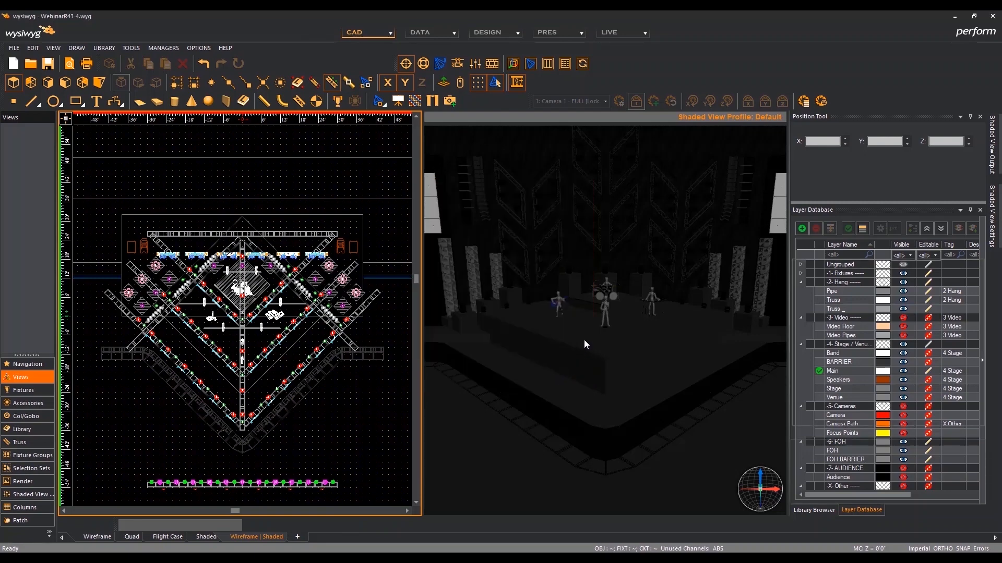
Open the Wireframe | Shaded custom tab in Design mode and activate Look 1
{"action": "left_click", "coordinate": [645, 33]}
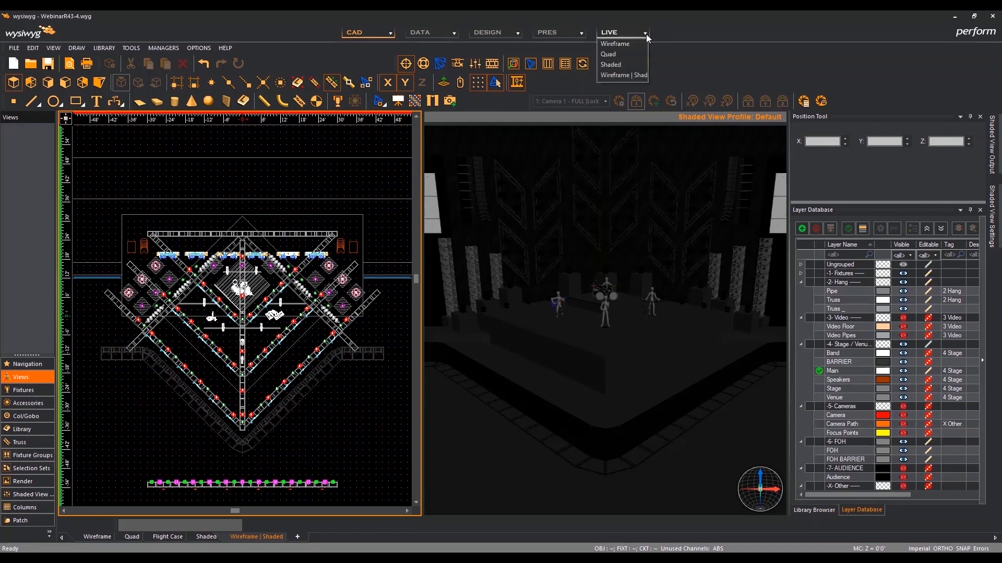
{"action": "left_click", "coordinate": [641, 76]}
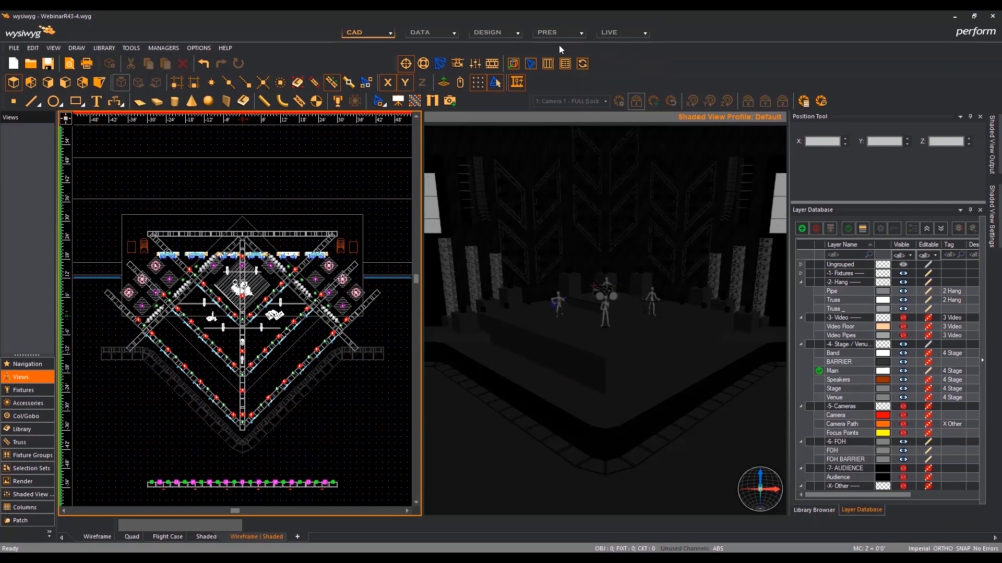
{"action": "left_click", "coordinate": [520, 35]}
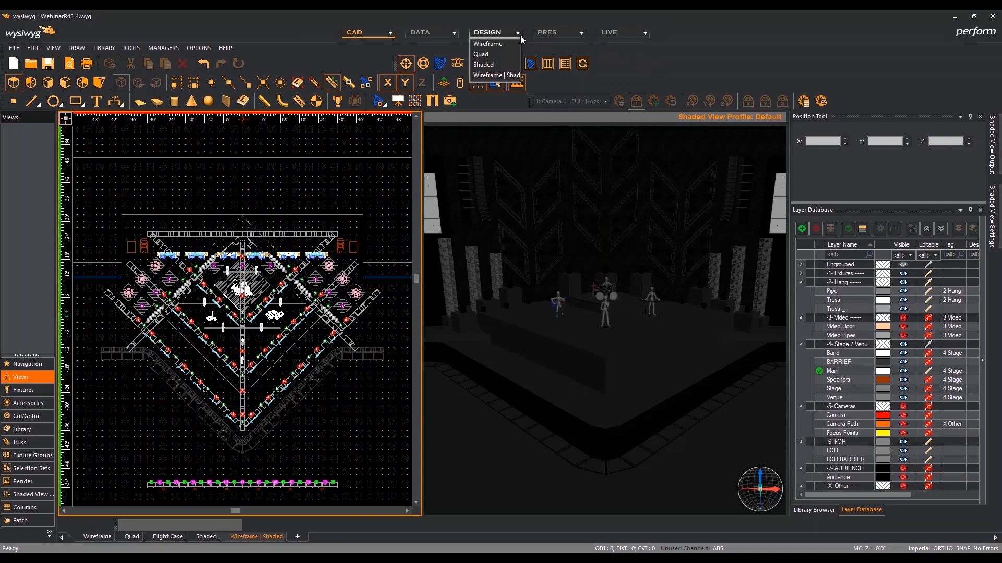
{"action": "left_click", "coordinate": [513, 78]}
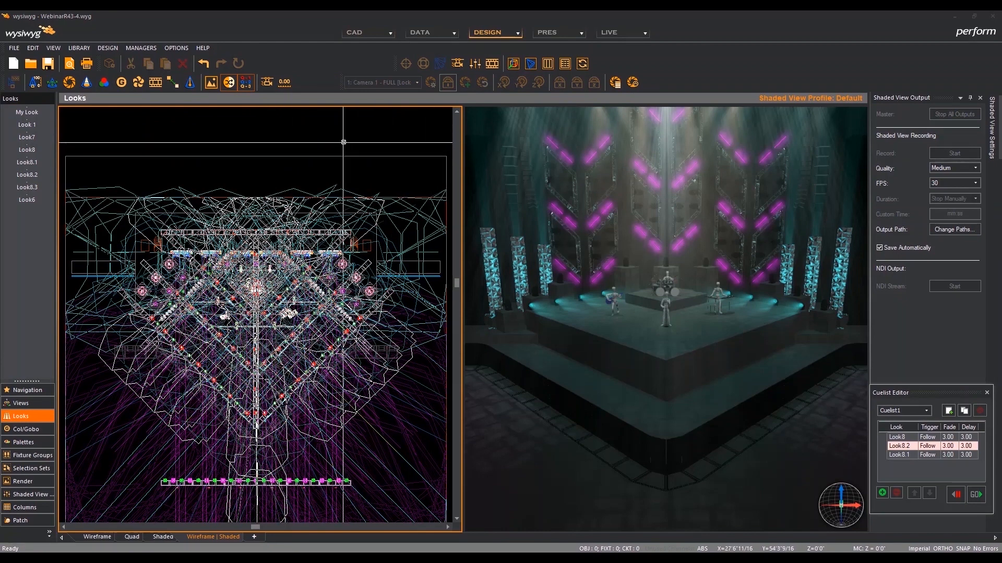
{"action": "left_click", "coordinate": [29, 126]}
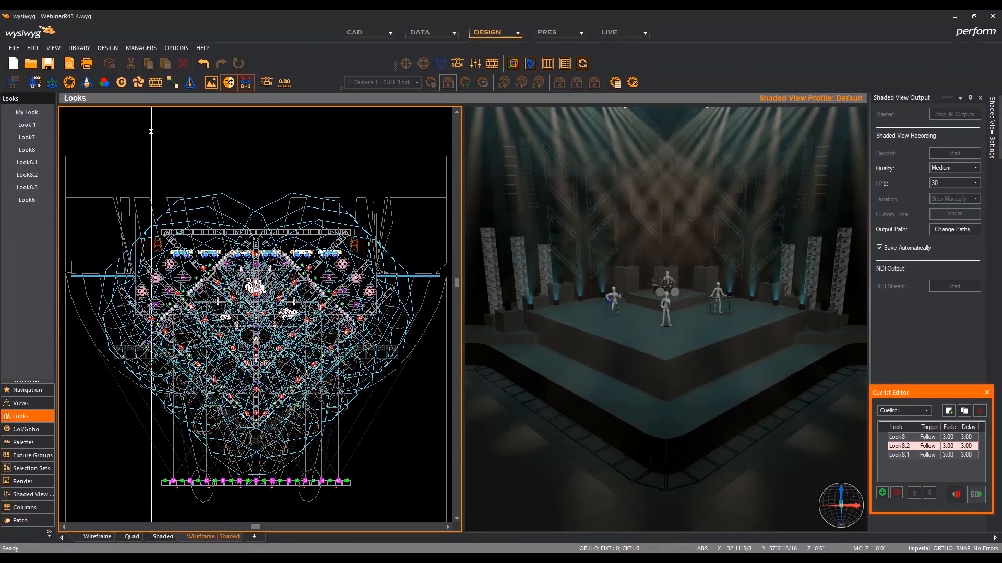
Start a new custom tab in Design mode and name it WF _ SS | SHADED
{"action": "left_click", "coordinate": [256, 540]}
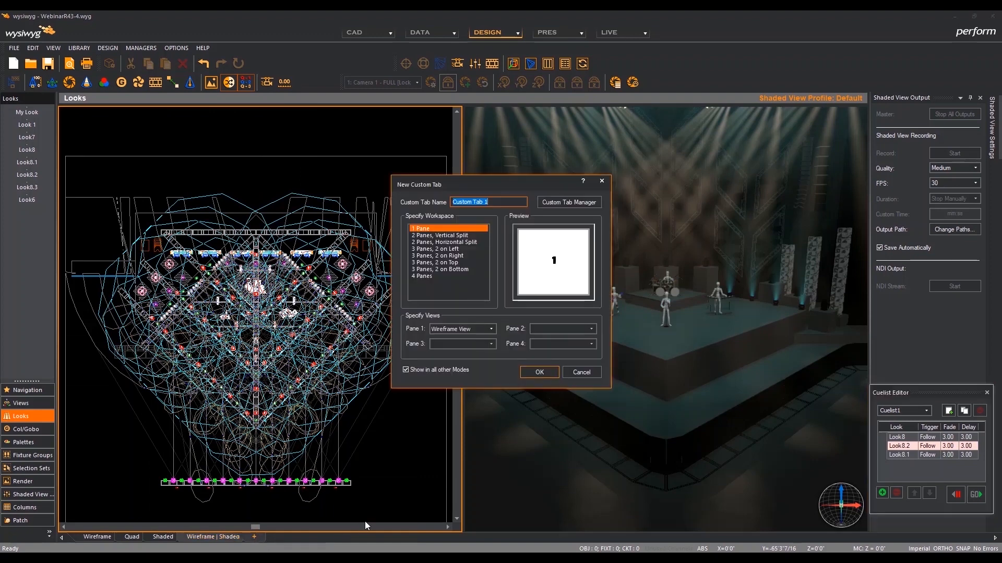
{"action": "left_click_drag", "start_coordinate": [490, 202], "coordinate": [437, 203]}
{"action": "type", "text": "W"}
{"action": "type", "text": "F"}
{"action": "type", "text": " _SS"}
{"action": "type", "text": " I"}
{"action": "type", "text": " SHA"}
{"action": "type", "text": "DED"}
Create the tab with three panes, two on left, assigning Wireframe View to pane 1, Spreadsheet View to pane 2 and Shaded View to pane 3
{"action": "left_click", "coordinate": [438, 249]}
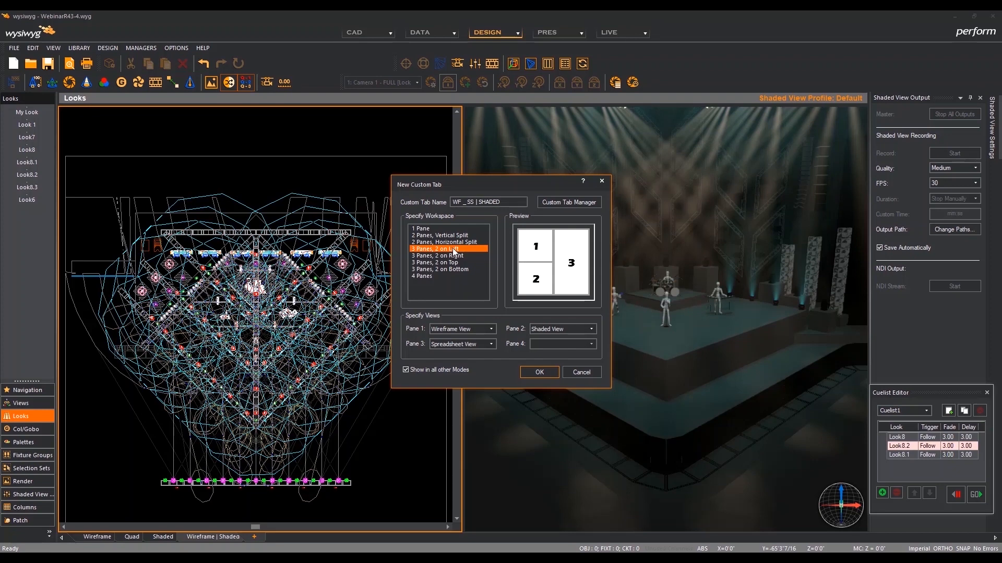
{"action": "left_click", "coordinate": [480, 328]}
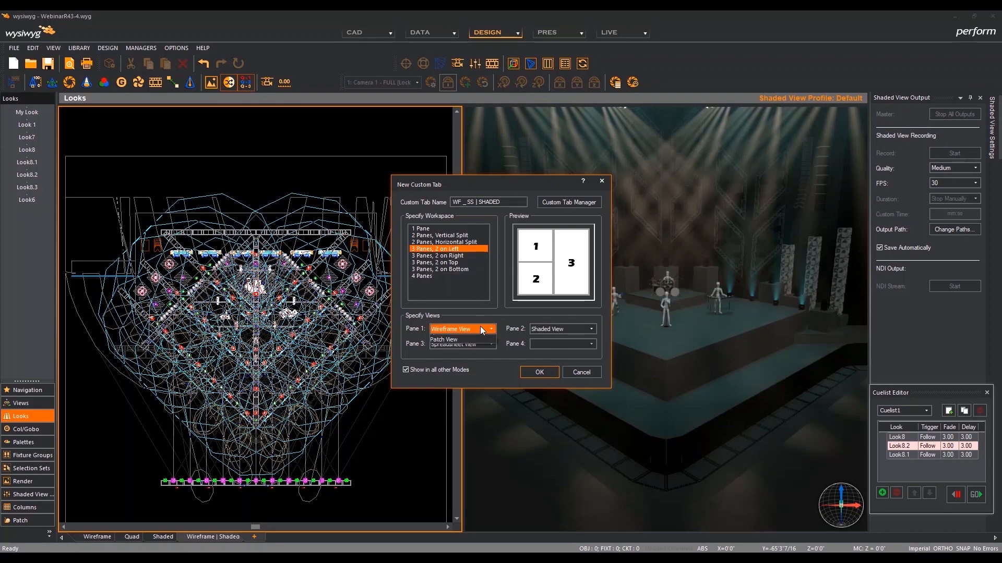
{"action": "left_click", "coordinate": [478, 339]}
{"action": "left_click", "coordinate": [565, 328]}
{"action": "left_click", "coordinate": [568, 351]}
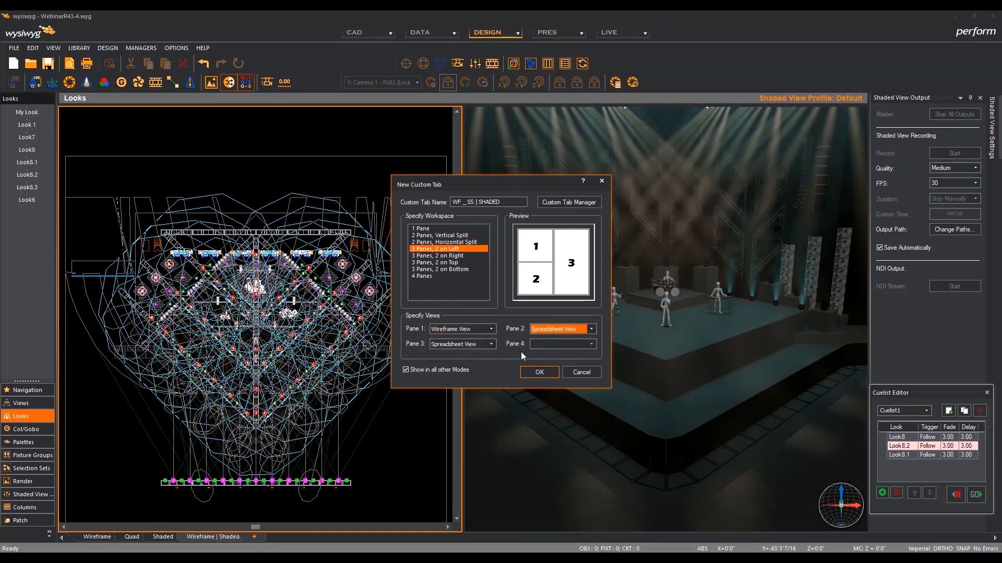
{"action": "left_click", "coordinate": [492, 344]}
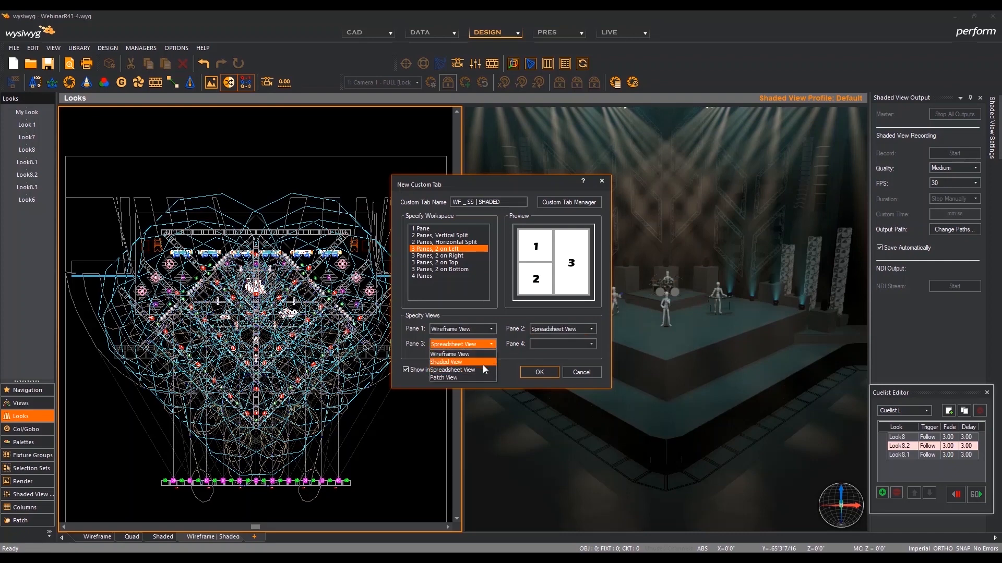
{"action": "left_click", "coordinate": [483, 363]}
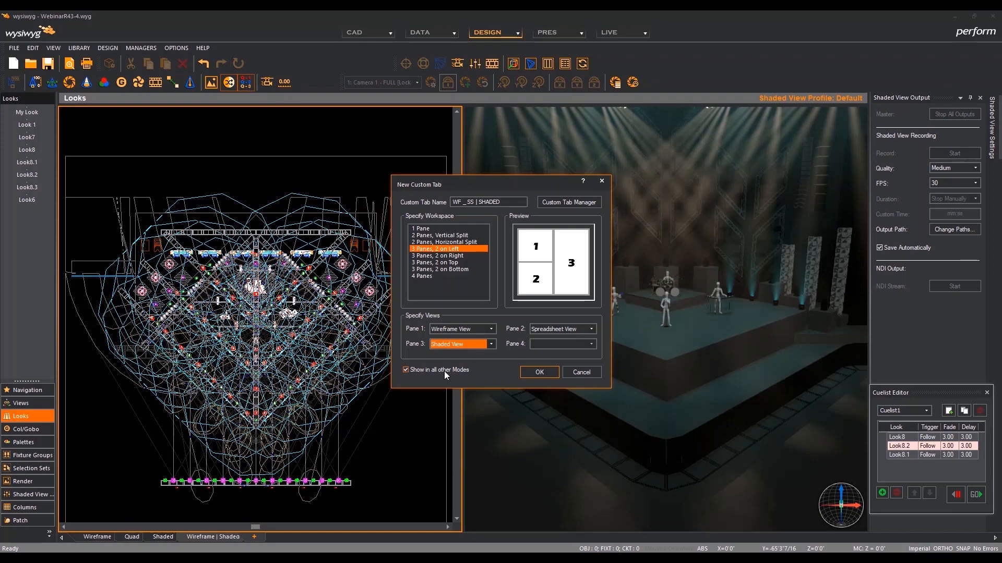
{"action": "left_click", "coordinate": [535, 372]}
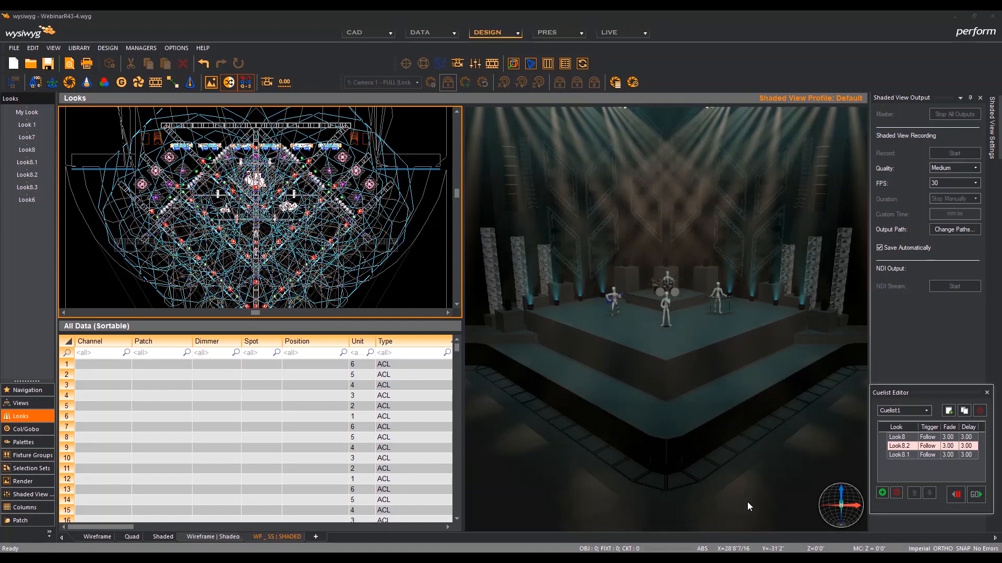
Check the Live and CAD view lists for the WF _ SS | SHADED tab, and open the Wireframe | Shaded tab in CAD mode
{"action": "left_click", "coordinate": [645, 32]}
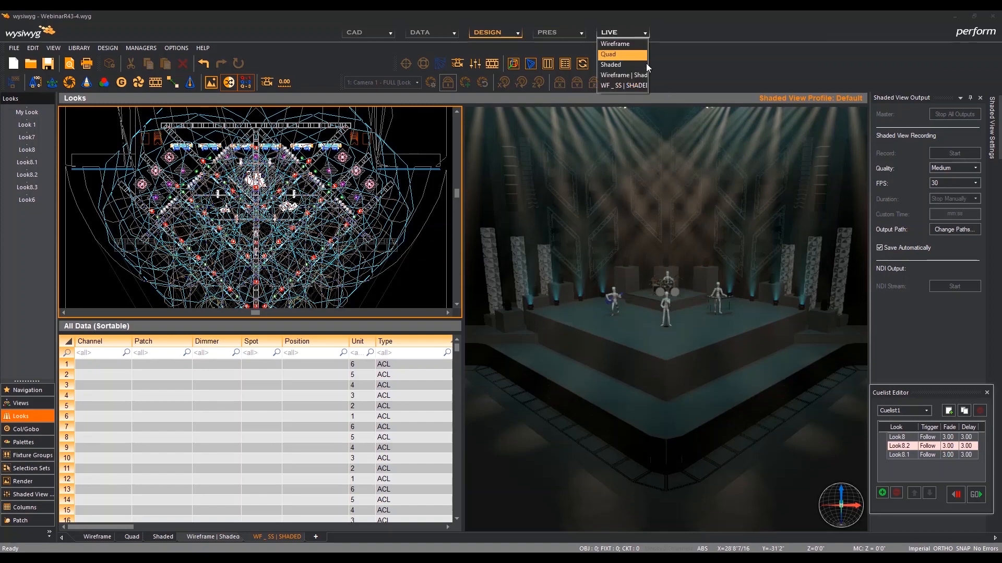
{"action": "left_click", "coordinate": [642, 85]}
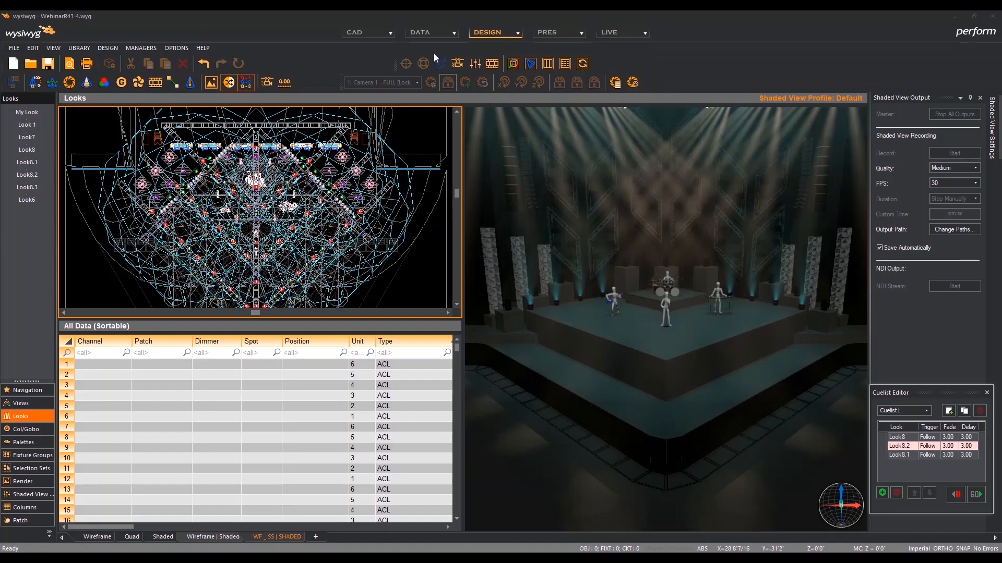
{"action": "left_click", "coordinate": [392, 33]}
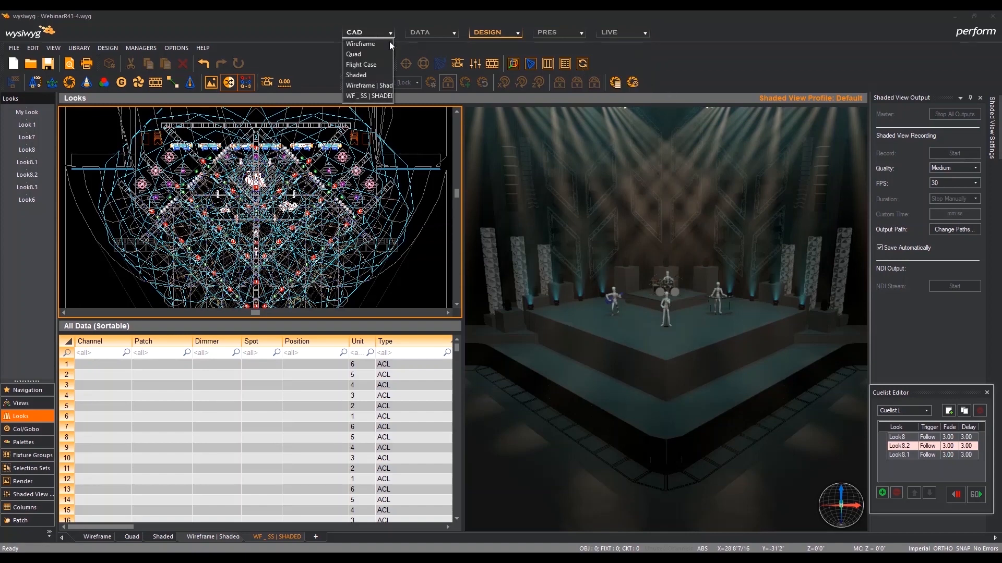
{"action": "left_click", "coordinate": [384, 97]}
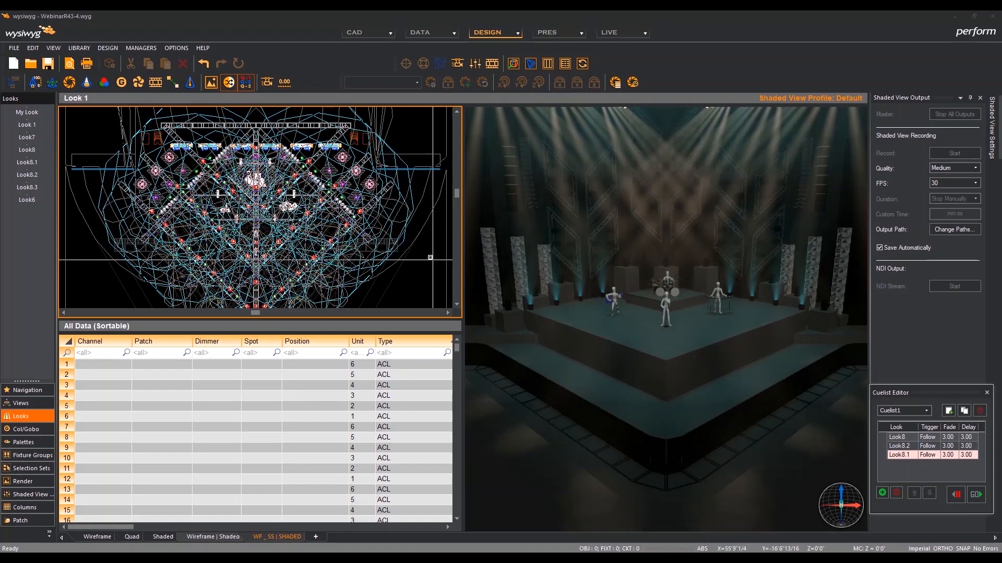
{"action": "left_click", "coordinate": [388, 31]}
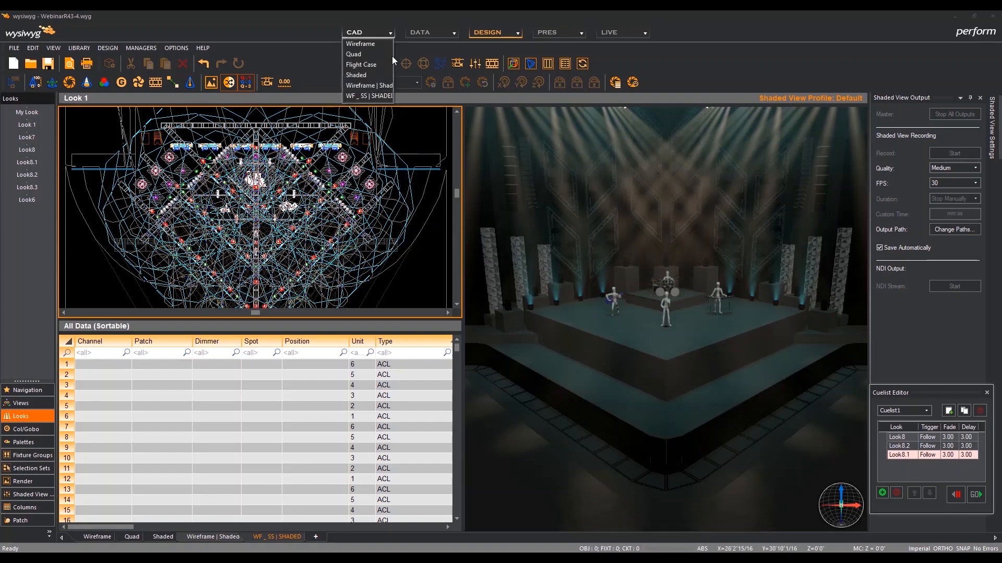
{"action": "left_click", "coordinate": [387, 86]}
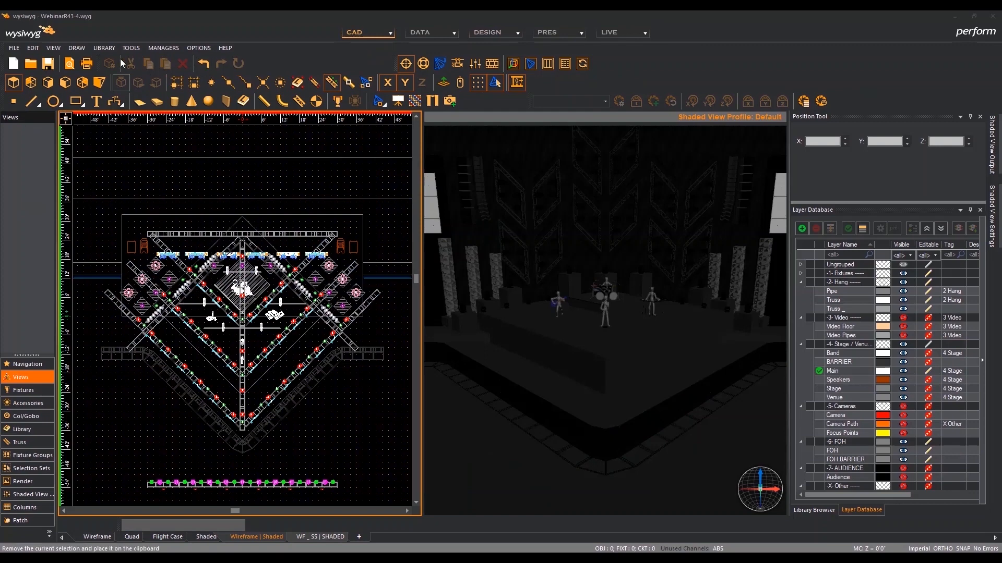
Open the recent model file 12331_Christ_Rio_V1_L1.obj without saving changes to WebinarR43-4.wyg
{"action": "left_click", "coordinate": [14, 48]}
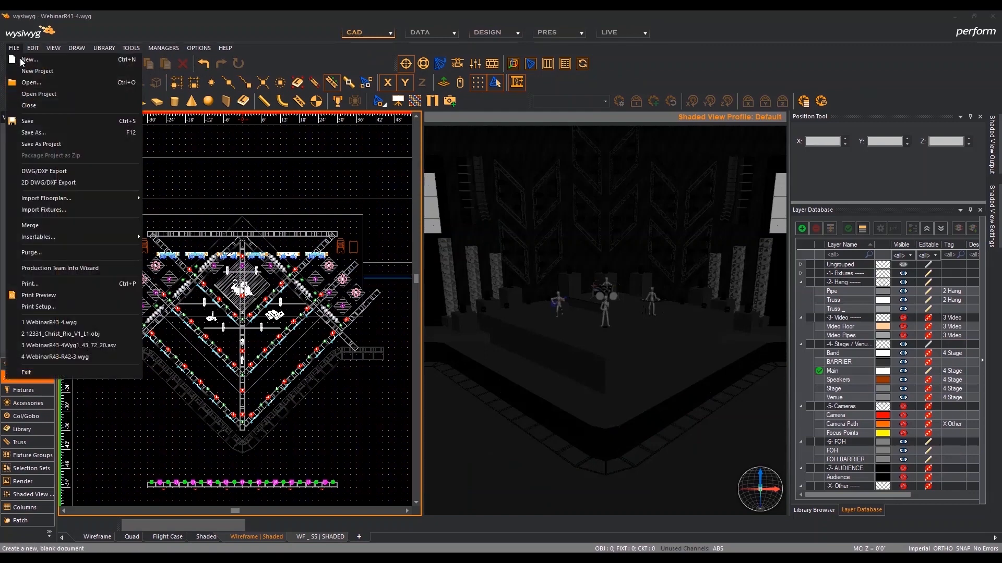
{"action": "left_click", "coordinate": [92, 335]}
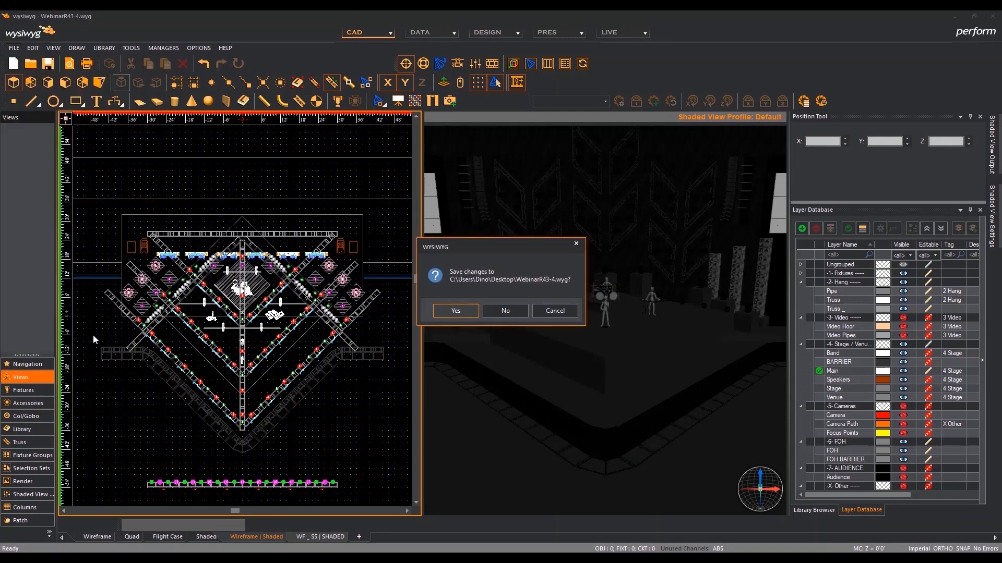
{"action": "left_click", "coordinate": [504, 312]}
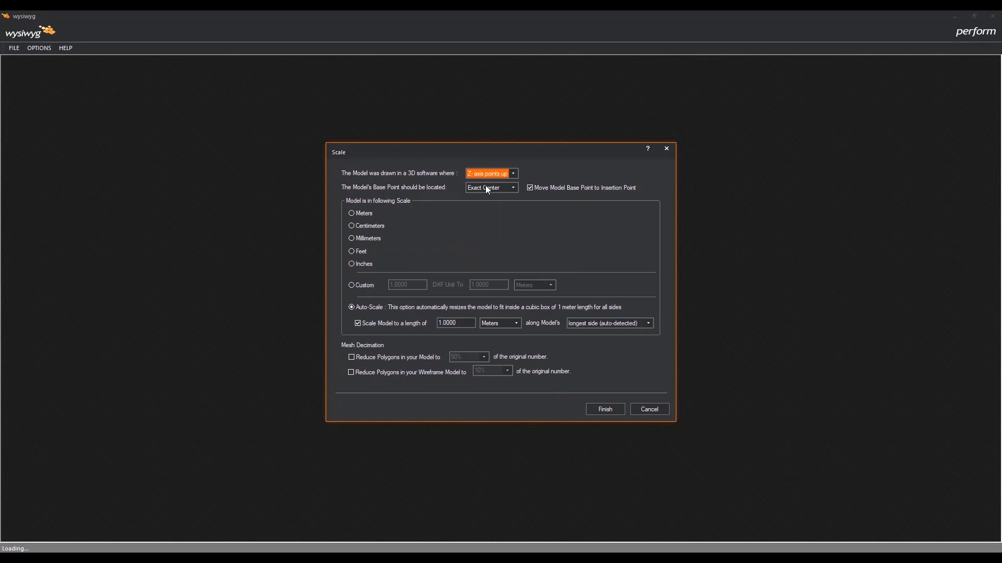
Set the imported model's base point location to Bottom Center, leaving wireframe polygon reduction off
{"action": "left_click", "coordinate": [513, 189]}
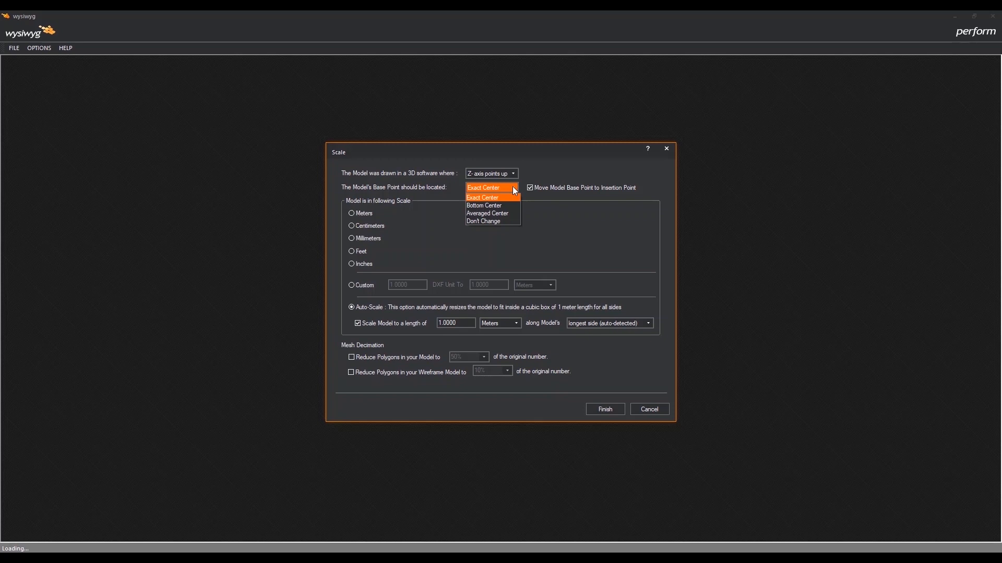
{"action": "left_click", "coordinate": [534, 225]}
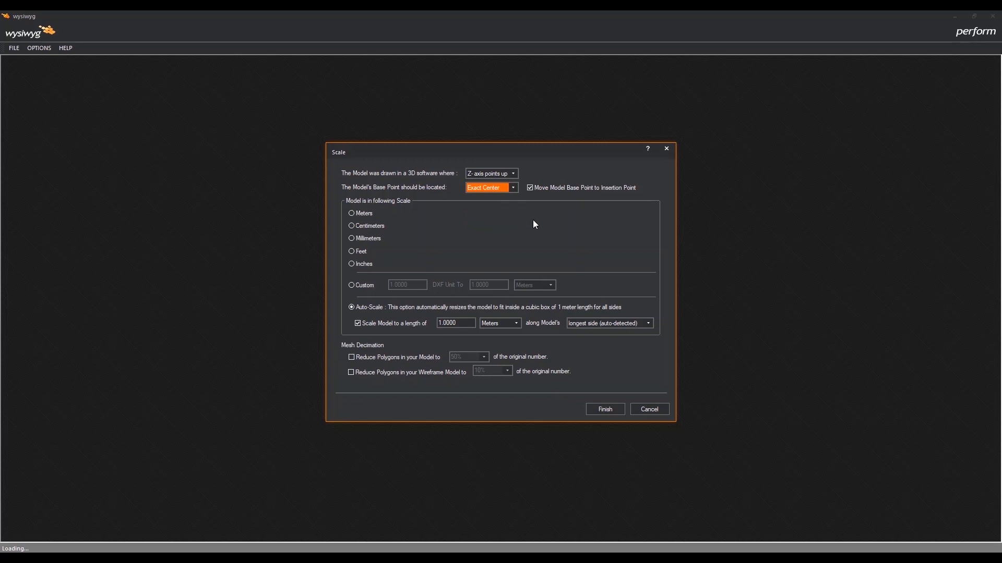
{"action": "left_click", "coordinate": [513, 190]}
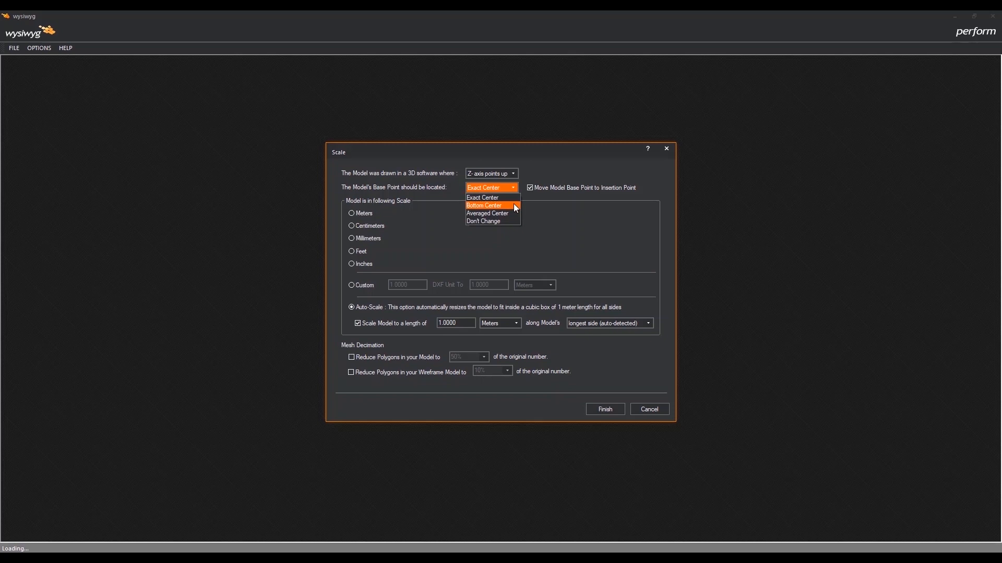
{"action": "left_click", "coordinate": [514, 205]}
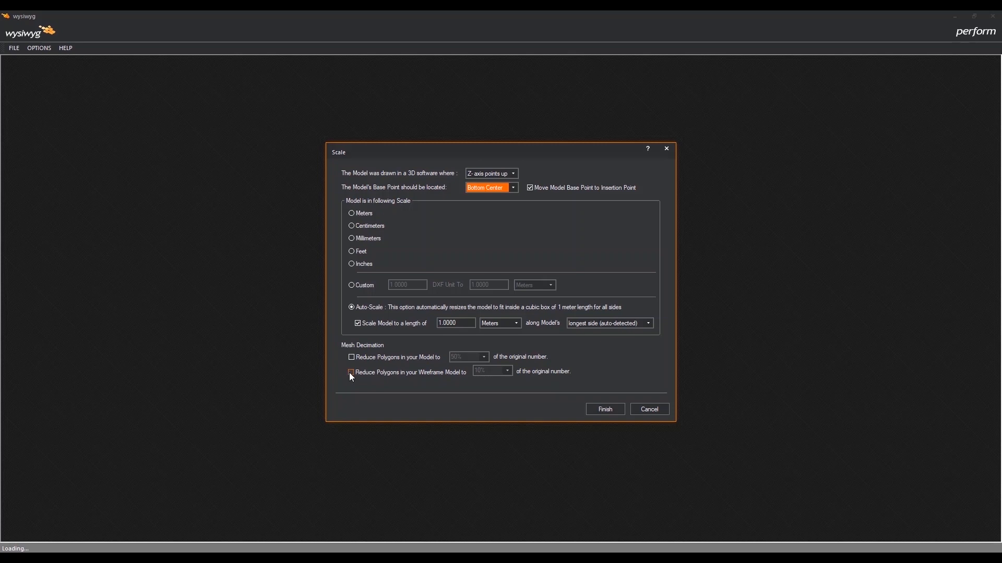
{"action": "left_click", "coordinate": [350, 372]}
{"action": "left_click", "coordinate": [351, 373]}
Specify Y-axis points up, auto-scale the model to 30 meters along its longest side, and complete the import
{"action": "left_click", "coordinate": [513, 174]}
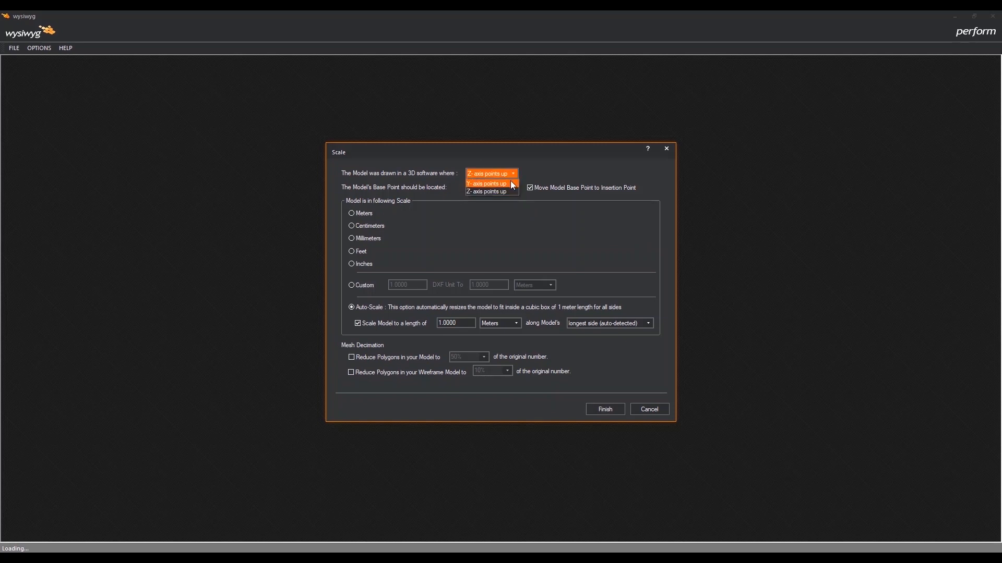
{"action": "left_click", "coordinate": [510, 184]}
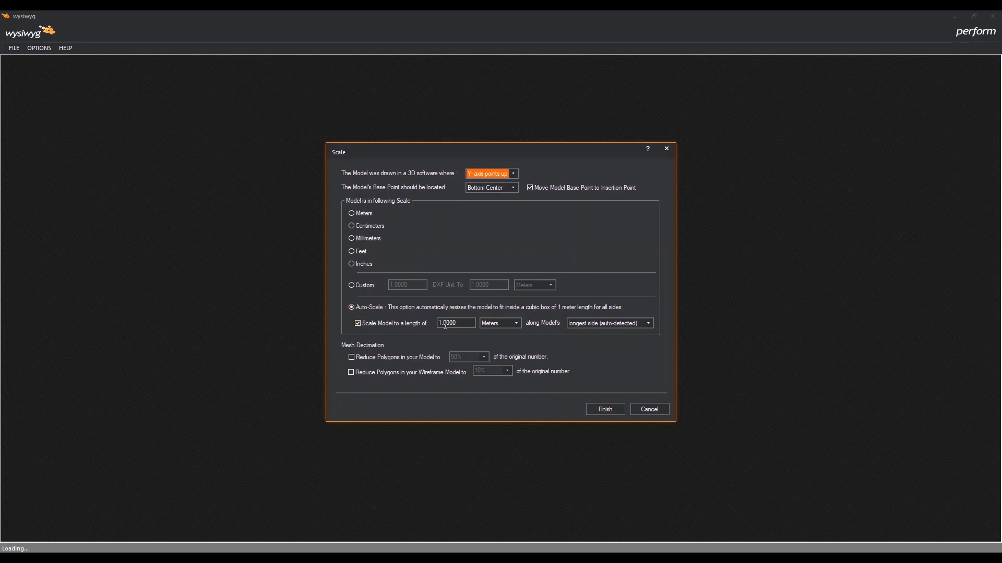
{"action": "left_click_drag", "start_coordinate": [460, 324], "coordinate": [418, 323]}
{"action": "type", "text": "30"}
{"action": "left_click", "coordinate": [604, 411]}
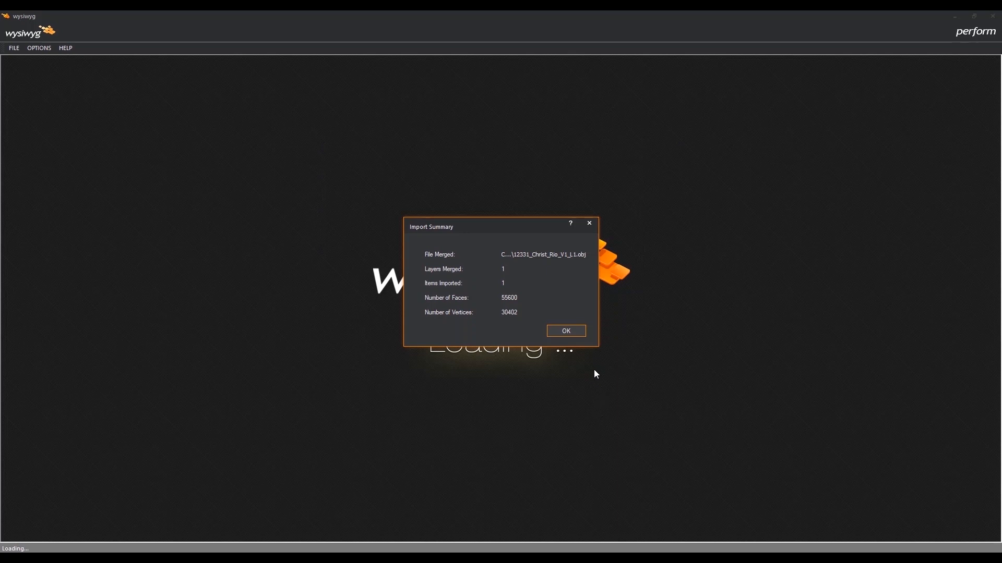
{"action": "left_click", "coordinate": [569, 332]}
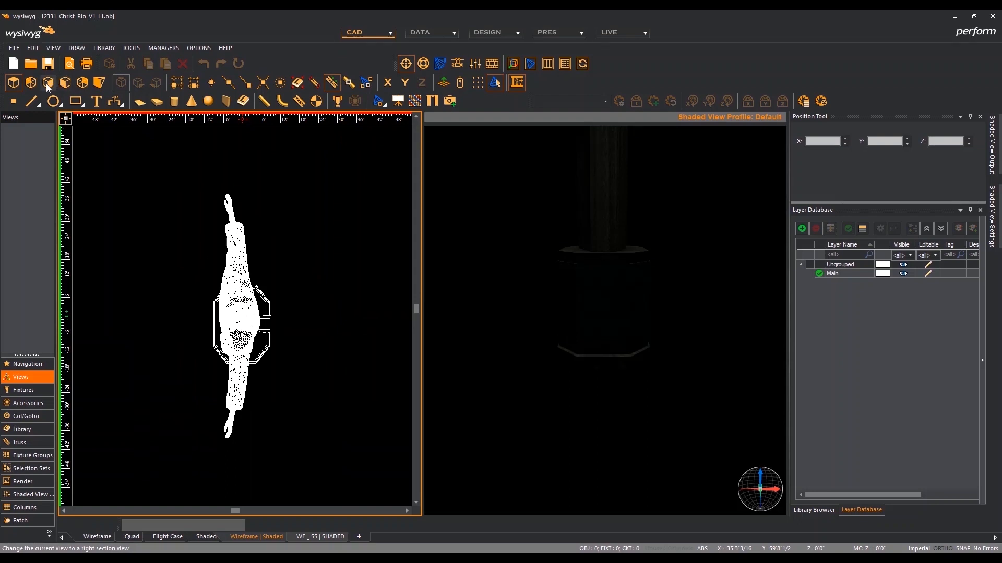
Show the whole statue from the left in the wireframe pane and set the shaded view's ambient light to 100
{"action": "left_click", "coordinate": [30, 84]}
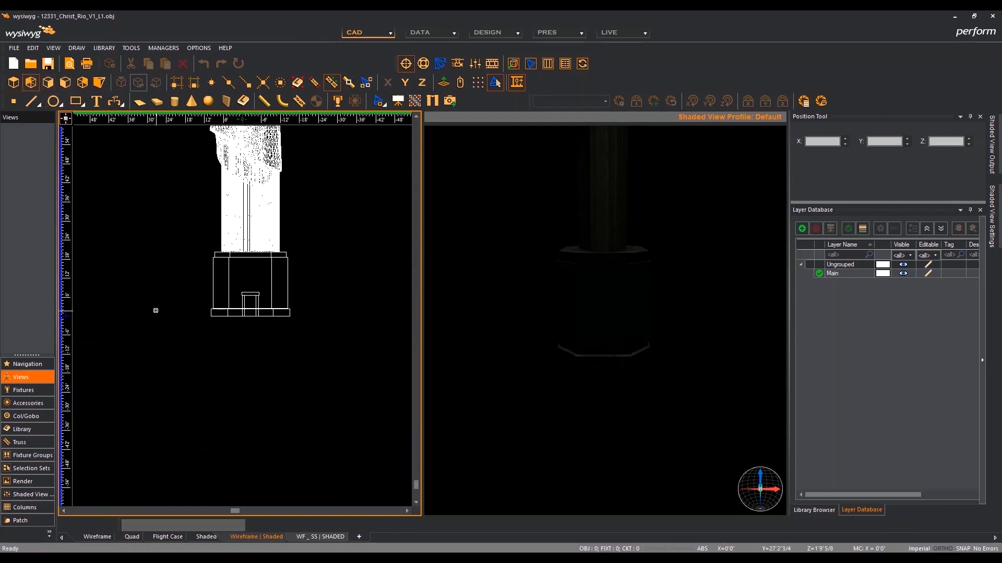
{"action": "key", "text": "ctrl+e"}
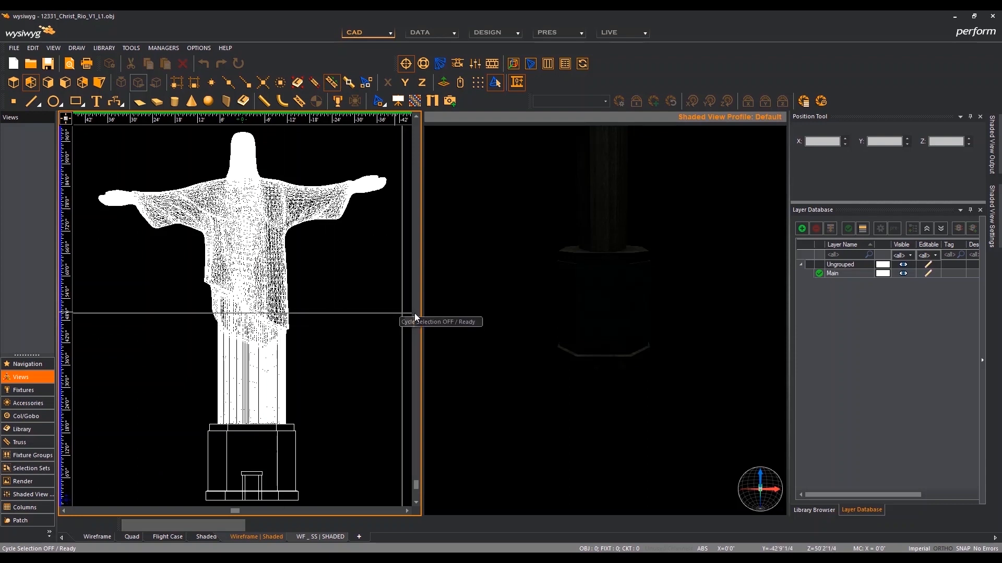
{"action": "left_click", "coordinate": [517, 323]}
{"action": "key", "text": "Tab"}
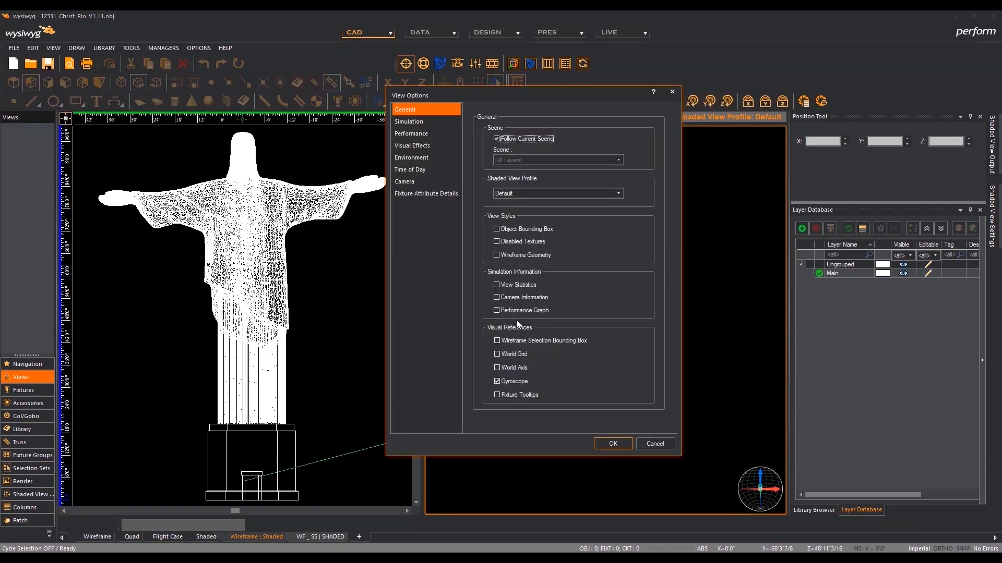
{"action": "left_click", "coordinate": [423, 121]}
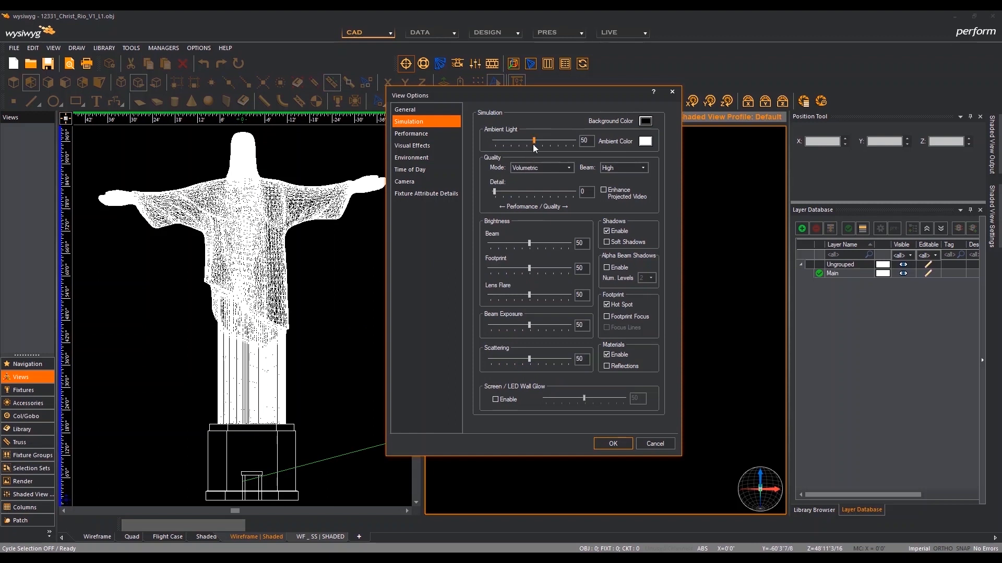
{"action": "left_click_drag", "start_coordinate": [533, 144], "coordinate": [624, 149]}
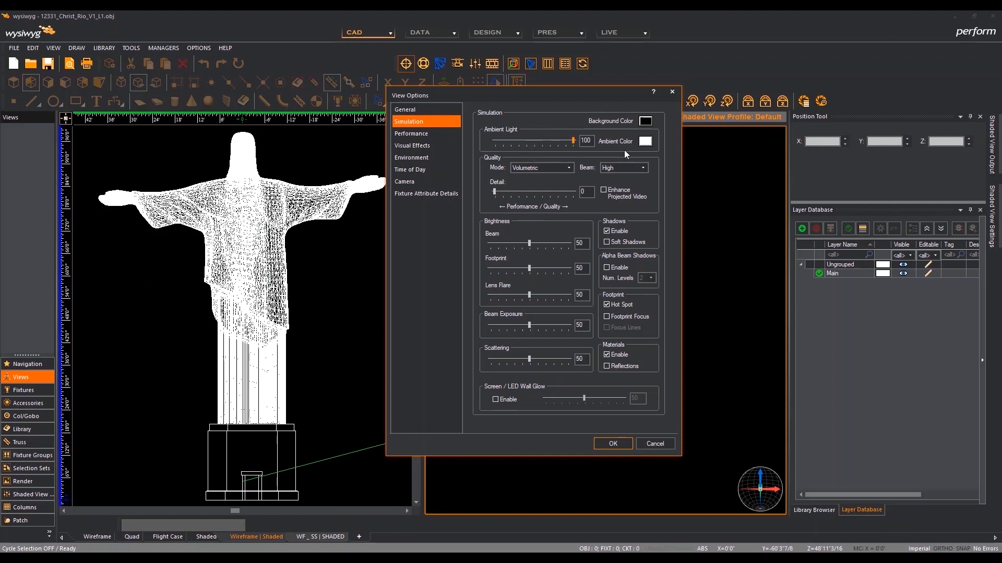
{"action": "left_click", "coordinate": [605, 445]}
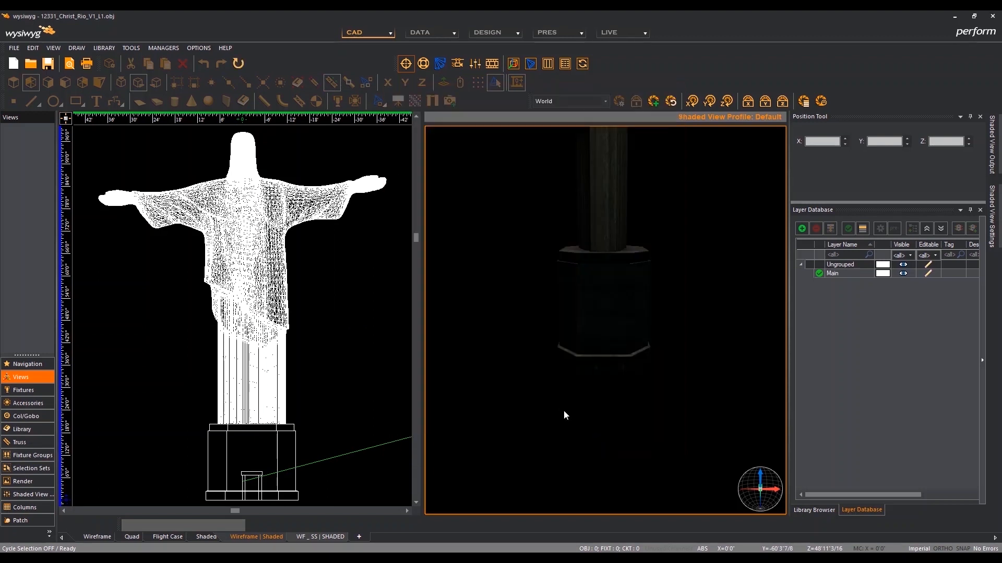
Inspect the full imported statue from the front in the shaded view
{"action": "scroll", "coordinate": [564, 410], "scroll_direction": "down", "scroll_amount": 4}
{"action": "mouse_move", "coordinate": [576, 357]}
{"action": "middle_mouse_down"}
{"action": "mouse_move", "coordinate": [584, 454]}
{"action": "mouse_move", "coordinate": [691, 449]}
{"action": "mouse_move", "coordinate": [637, 427]}
{"action": "mouse_move", "coordinate": [727, 425]}
{"action": "mouse_move", "coordinate": [644, 416]}
{"action": "mouse_move", "coordinate": [668, 416]}
{"action": "middle_mouse_up"}
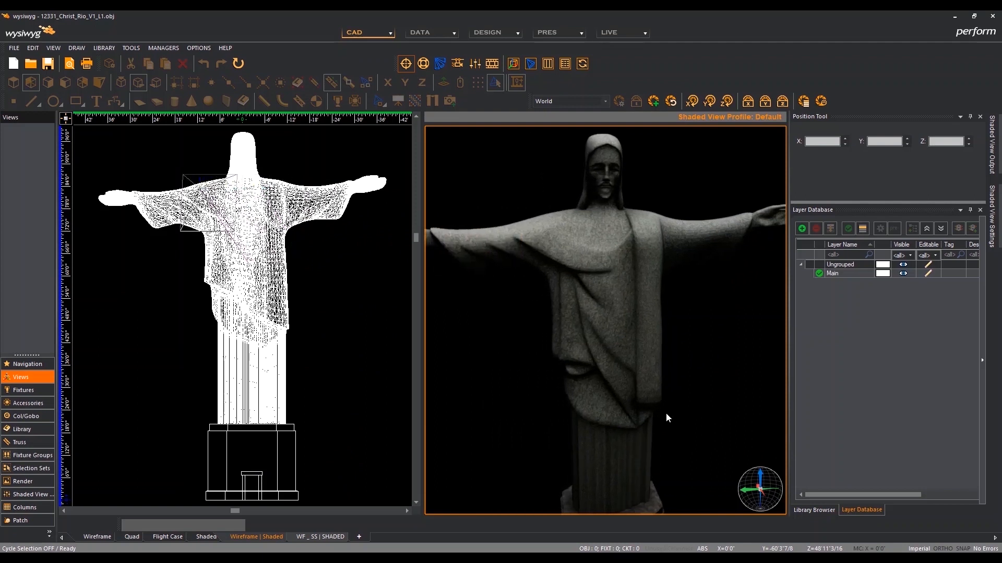
{"action": "scroll", "coordinate": [666, 414], "scroll_direction": "down", "scroll_amount": 5}
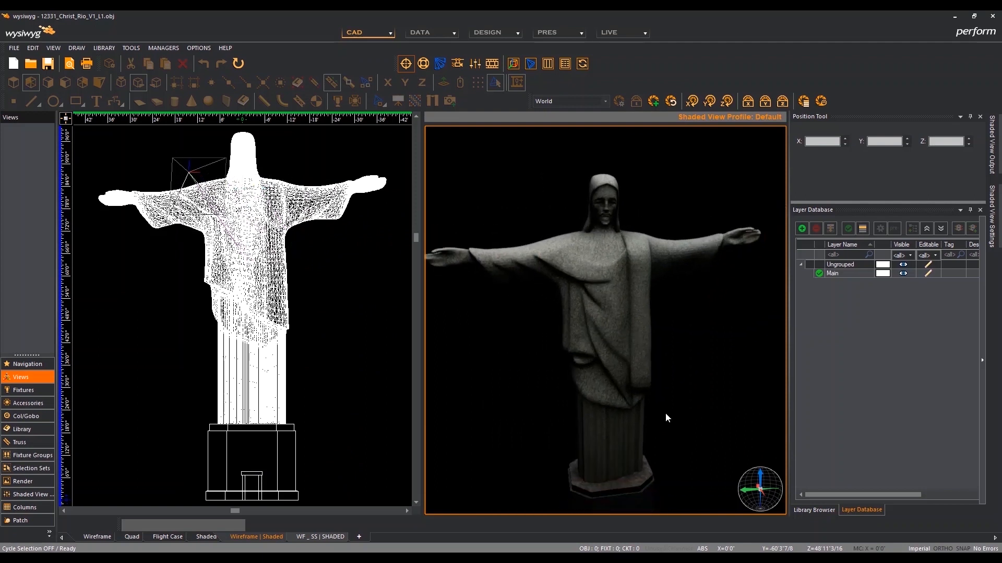
{"action": "mouse_move", "coordinate": [665, 414]}
{"action": "middle_mouse_down"}
{"action": "mouse_move", "coordinate": [651, 416]}
{"action": "mouse_move", "coordinate": [658, 429]}
{"action": "middle_mouse_up"}
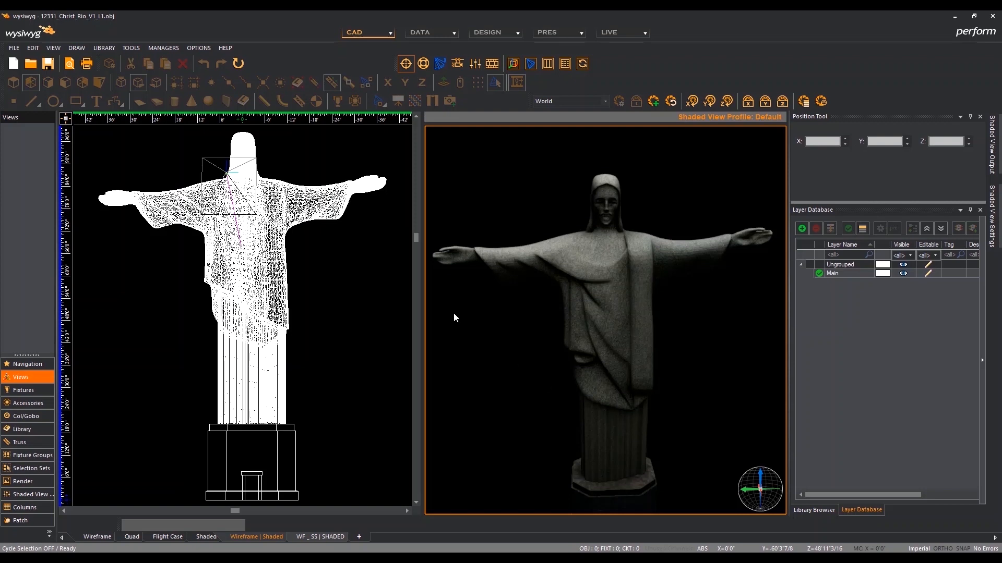
Reopen 12331_Christ_Rio_V1_L1.obj from the recent files, discarding changes to the current import
{"action": "left_click", "coordinate": [17, 48]}
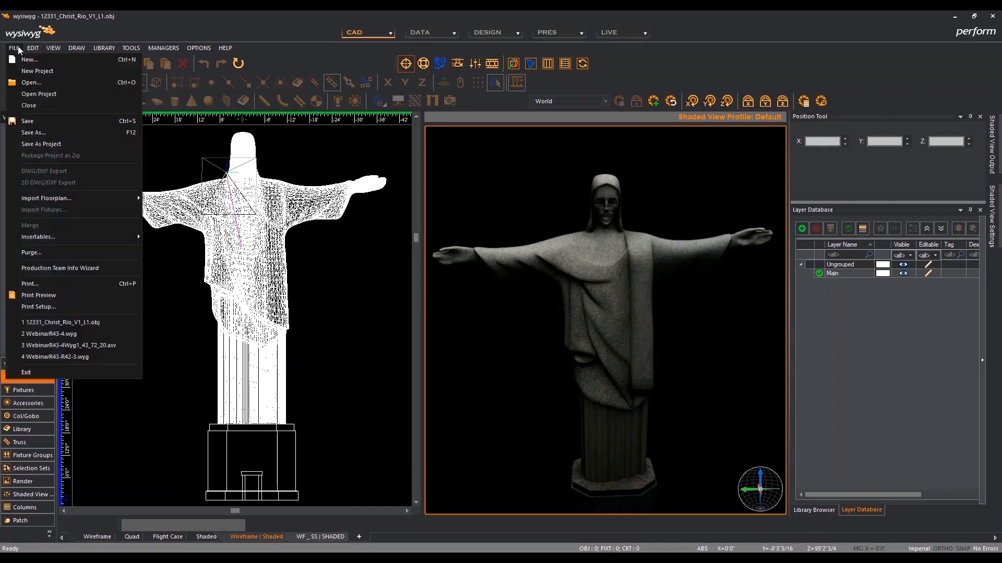
{"action": "left_click", "coordinate": [91, 324]}
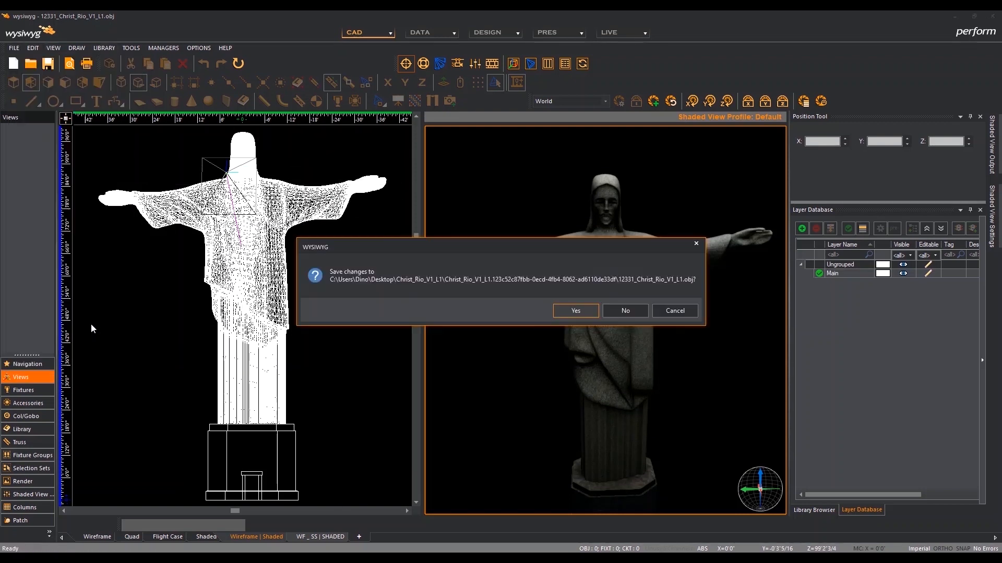
{"action": "left_click", "coordinate": [623, 309]}
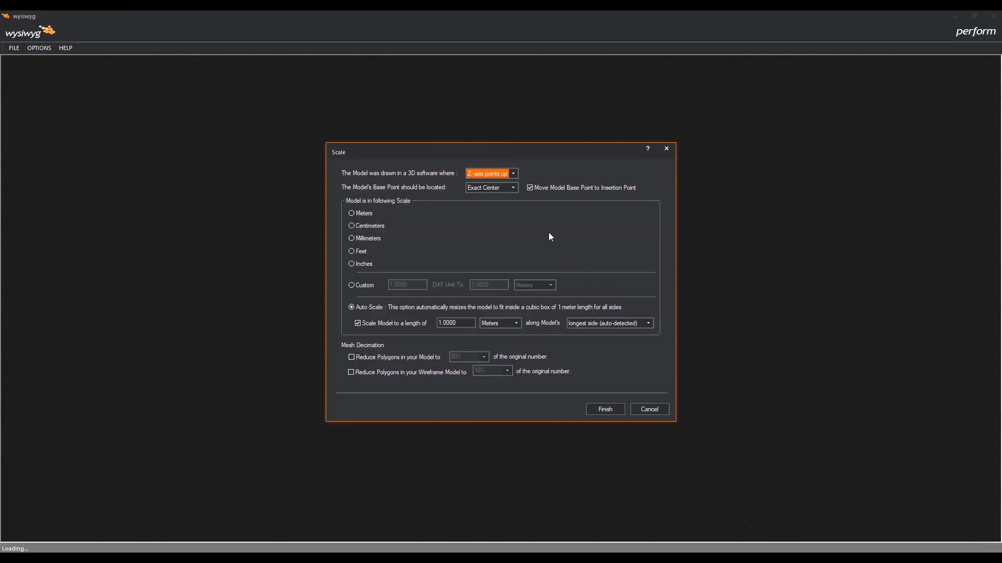
Set the import to Y-axis points up, Bottom Center base point, and a model length of 30 meters
{"action": "left_click", "coordinate": [514, 175]}
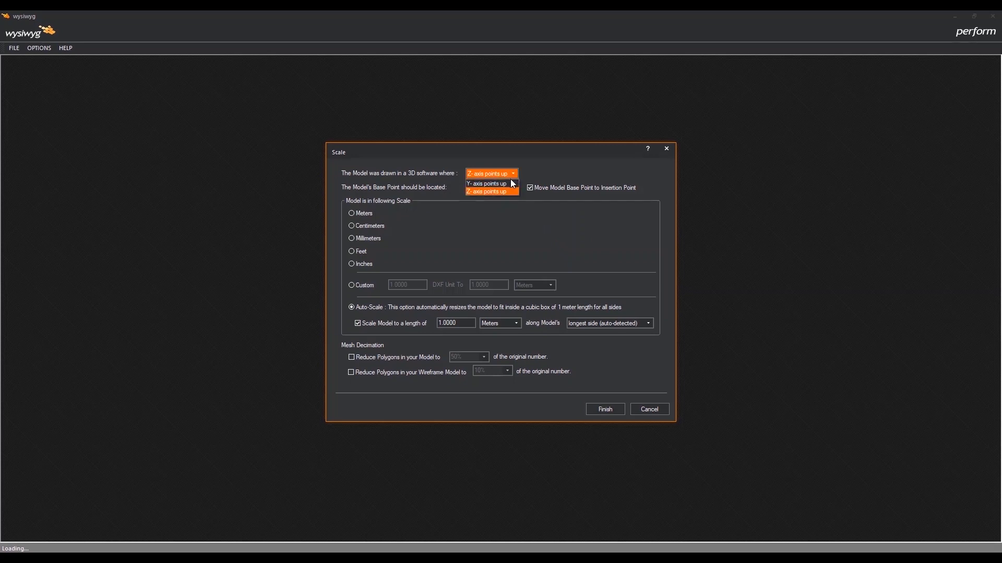
{"action": "left_click", "coordinate": [513, 184]}
{"action": "left_click", "coordinate": [509, 188]}
{"action": "left_click", "coordinate": [507, 205]}
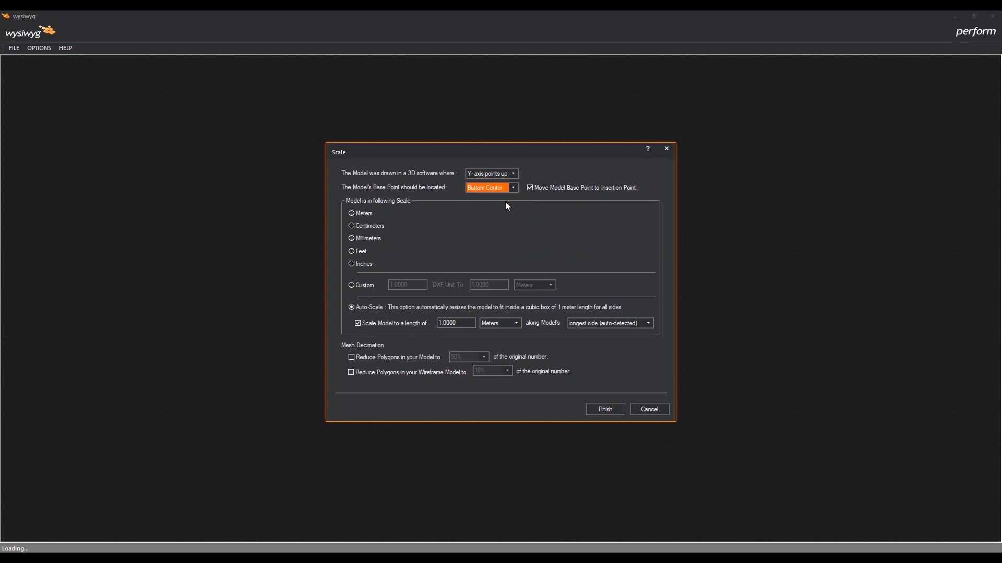
{"action": "left_click", "coordinate": [440, 324]}
Reduce the wireframe model's polygons to 50% of the original number and complete the import
{"action": "left_click", "coordinate": [352, 372]}
{"action": "left_click", "coordinate": [506, 372]}
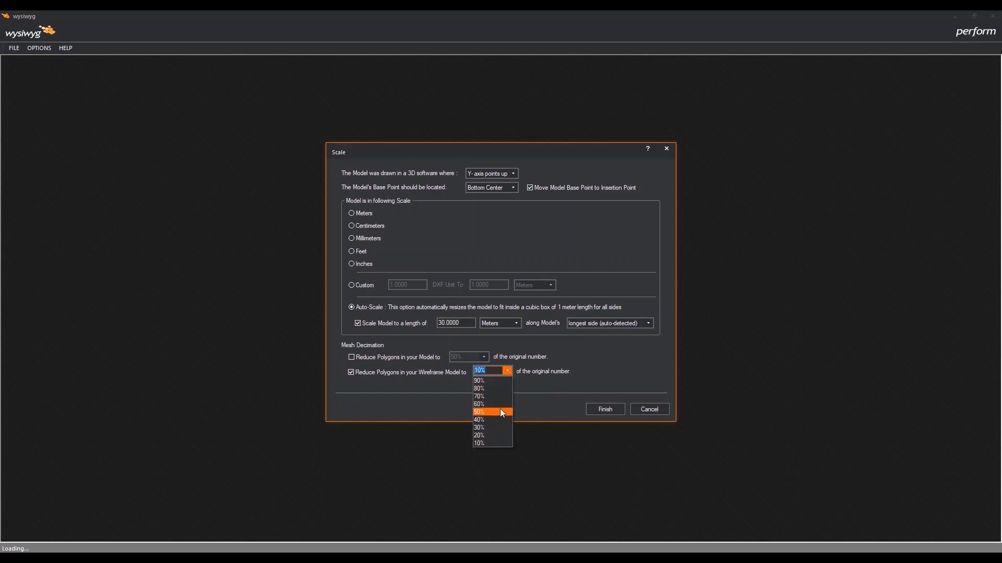
{"action": "left_click", "coordinate": [501, 412]}
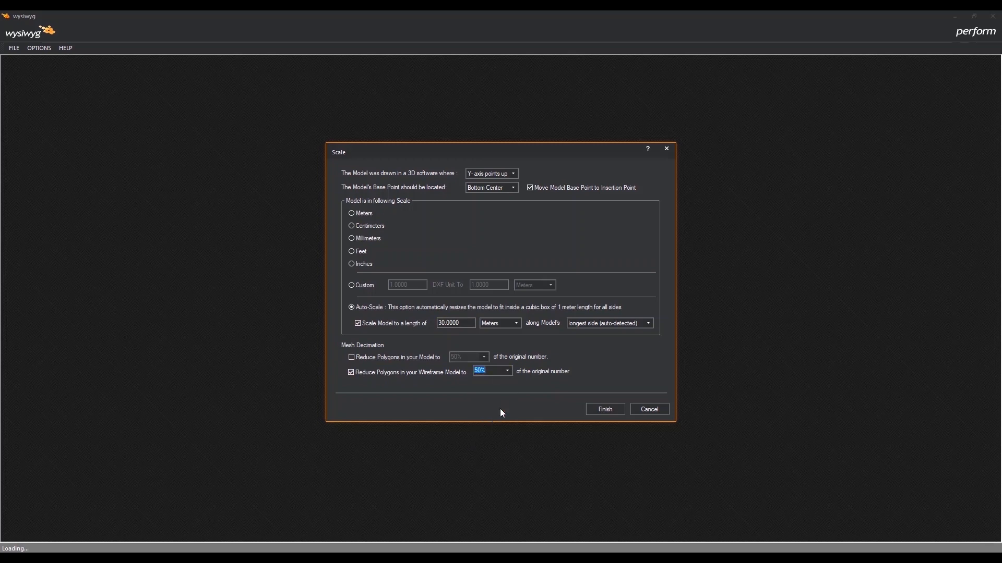
{"action": "left_click", "coordinate": [604, 410]}
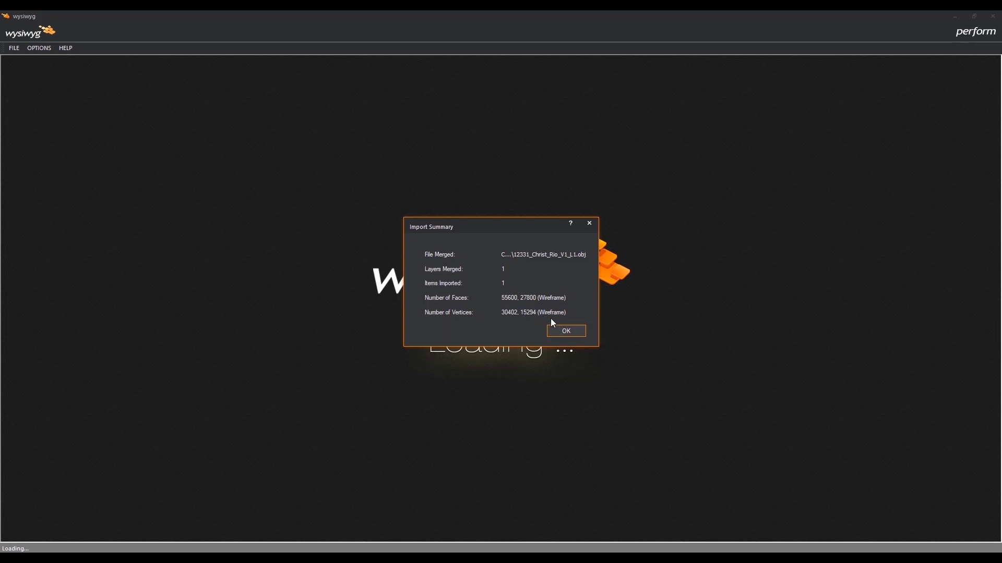
{"action": "left_click", "coordinate": [561, 329]}
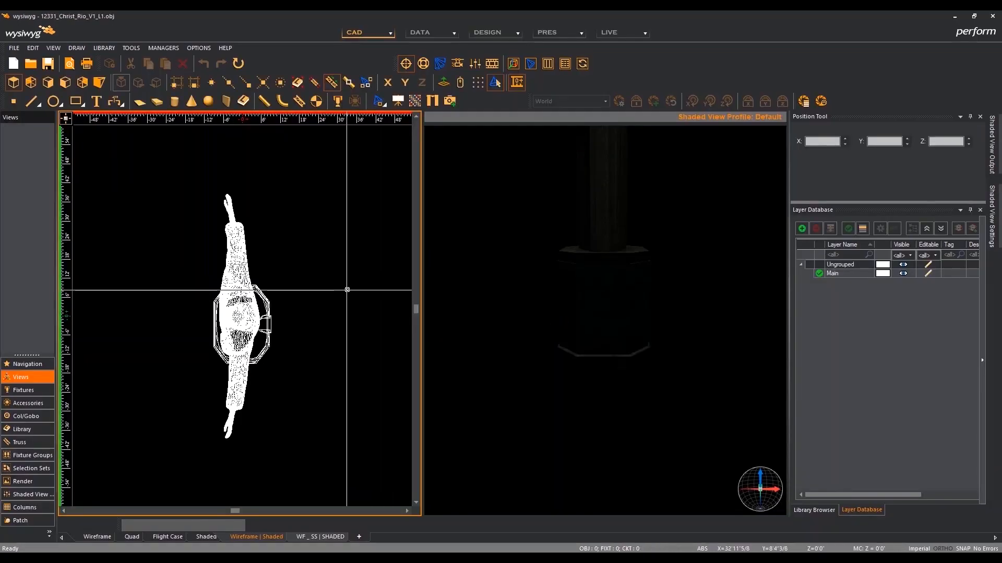
Fit the reduced statue in the wireframe pane from the left and raise the shaded view's ambient light
{"action": "left_click", "coordinate": [30, 83]}
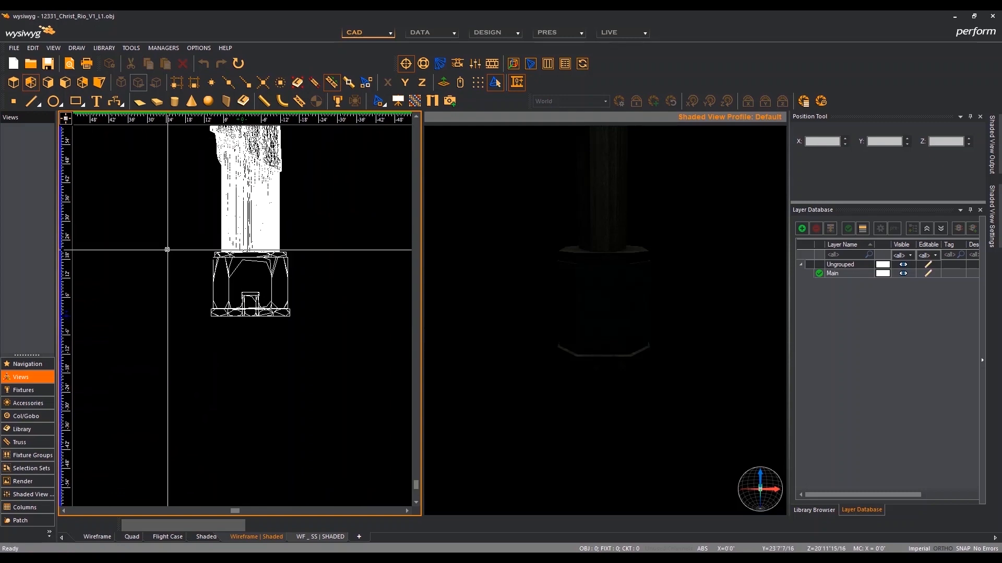
{"action": "key", "text": "e"}
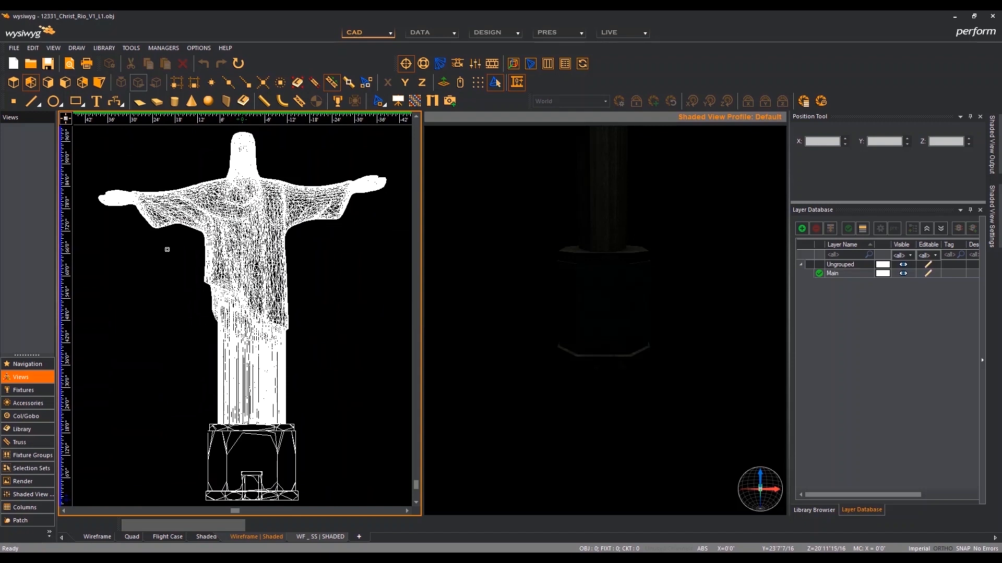
{"action": "left_click", "coordinate": [509, 259]}
{"action": "key", "text": "v"}
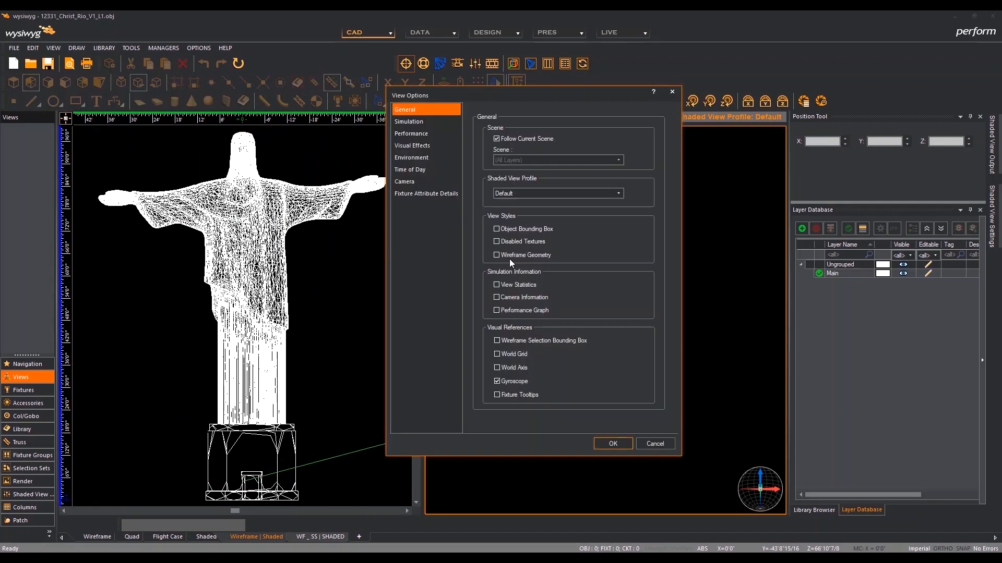
{"action": "left_click", "coordinate": [426, 121]}
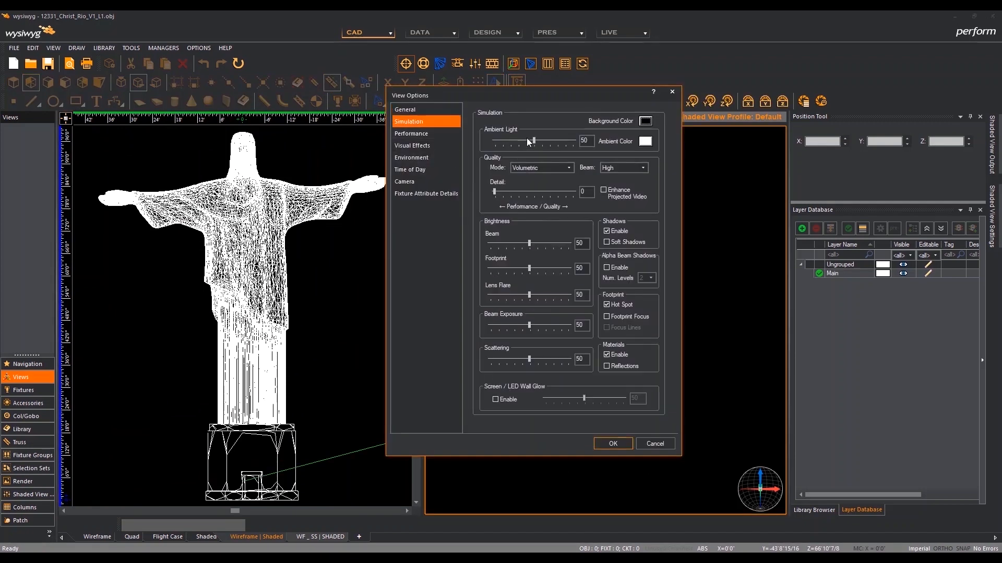
{"action": "left_click_drag", "start_coordinate": [534, 137], "coordinate": [556, 142]}
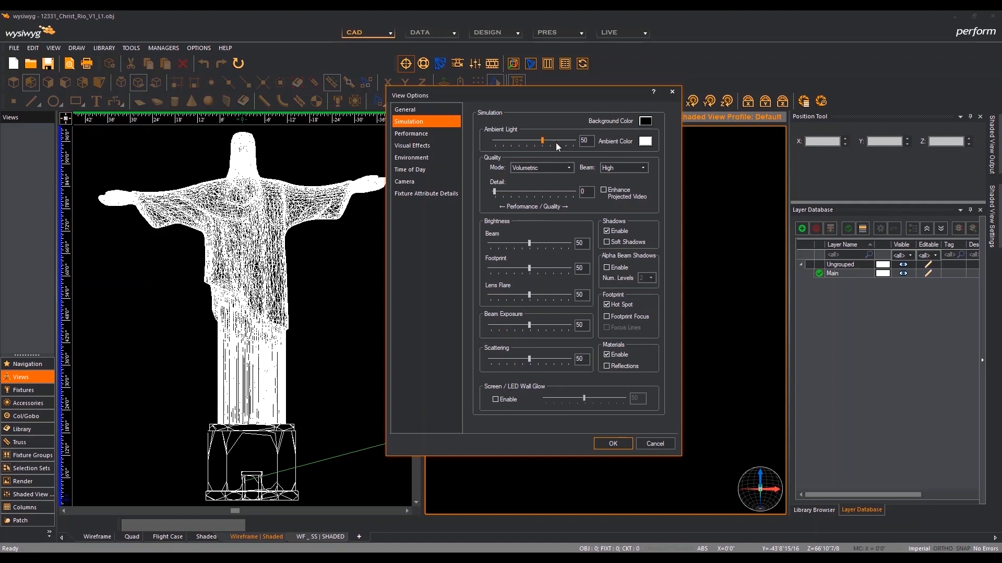
{"action": "left_click", "coordinate": [621, 444]}
Examine the front of the shaded statue alongside its reduced-polygon wireframe
{"action": "mouse_move", "coordinate": [601, 380]}
{"action": "middle_mouse_down"}
{"action": "mouse_move", "coordinate": [605, 469]}
{"action": "mouse_move", "coordinate": [740, 454]}
{"action": "mouse_move", "coordinate": [700, 438]}
{"action": "mouse_move", "coordinate": [633, 436]}
{"action": "mouse_move", "coordinate": [665, 436]}
{"action": "mouse_move", "coordinate": [648, 436]}
{"action": "middle_mouse_up"}
{"action": "scroll", "coordinate": [604, 417], "scroll_direction": "down", "scroll_amount": 4}
{"action": "scroll", "coordinate": [660, 437], "scroll_direction": "down", "scroll_amount": 3}
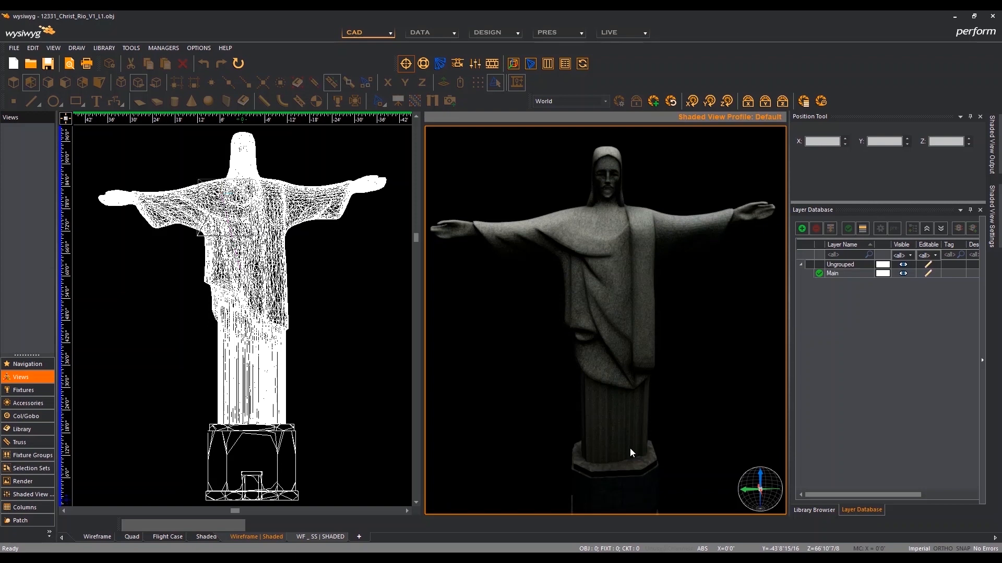
Reopen the 12331_Christ_Rio_V1_L1.obj model to start a fresh import
{"action": "left_click", "coordinate": [384, 351]}
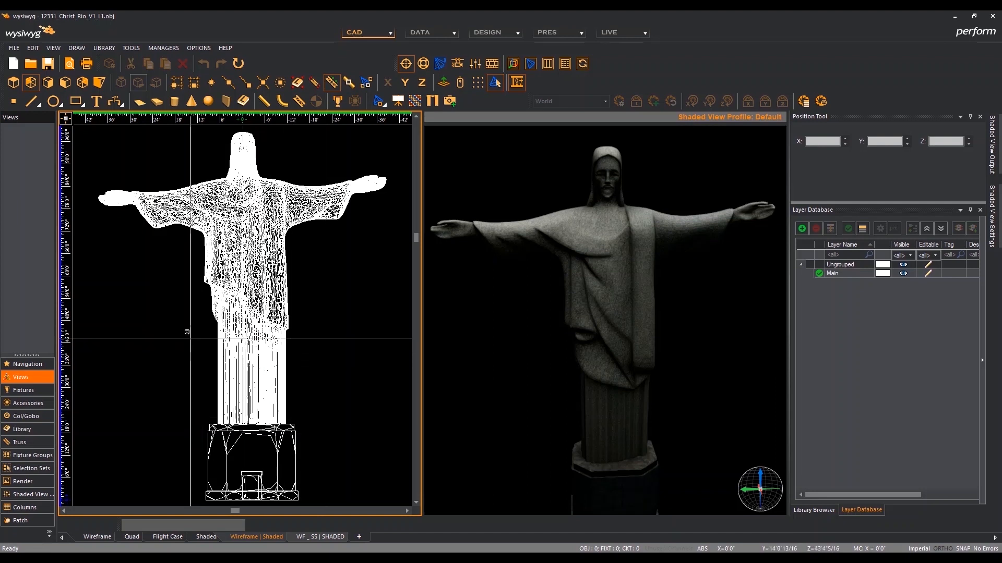
{"action": "left_click", "coordinate": [14, 48]}
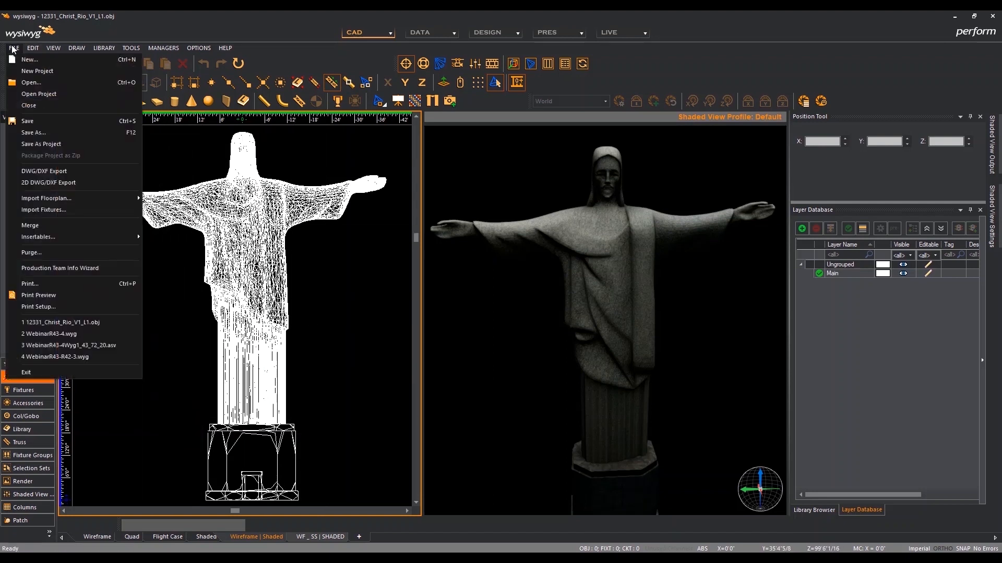
{"action": "left_click", "coordinate": [105, 323]}
{"action": "left_click", "coordinate": [625, 313]}
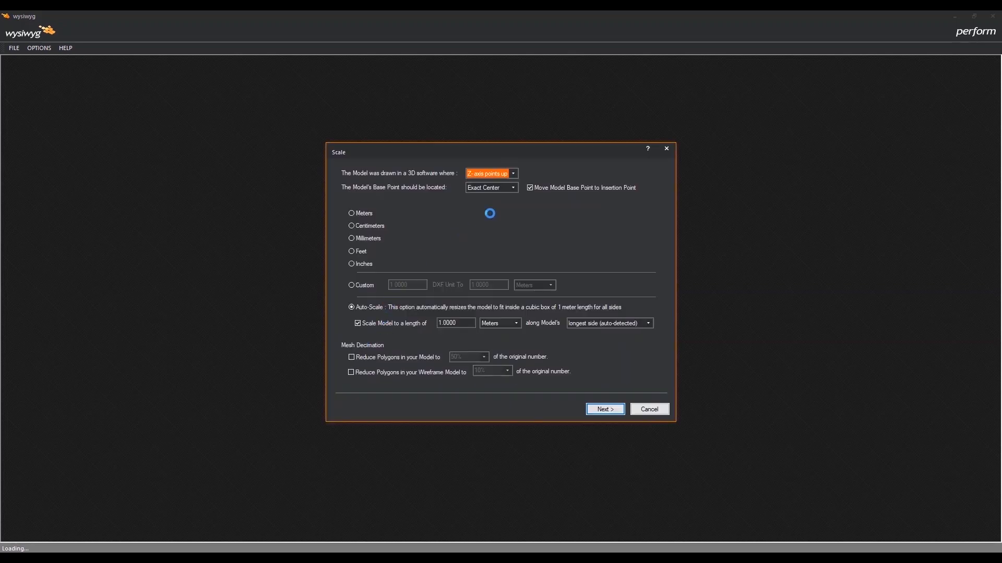
Configure the new import with Y-axis points up, a Bottom Center base point, and a scaled model length of 30 meters
{"action": "left_click", "coordinate": [511, 177]}
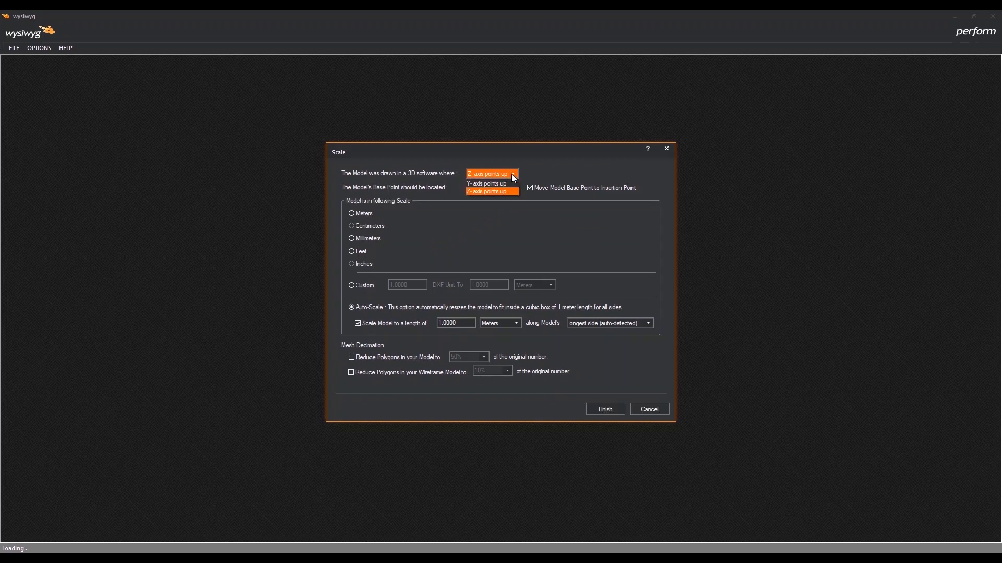
{"action": "left_click", "coordinate": [506, 183]}
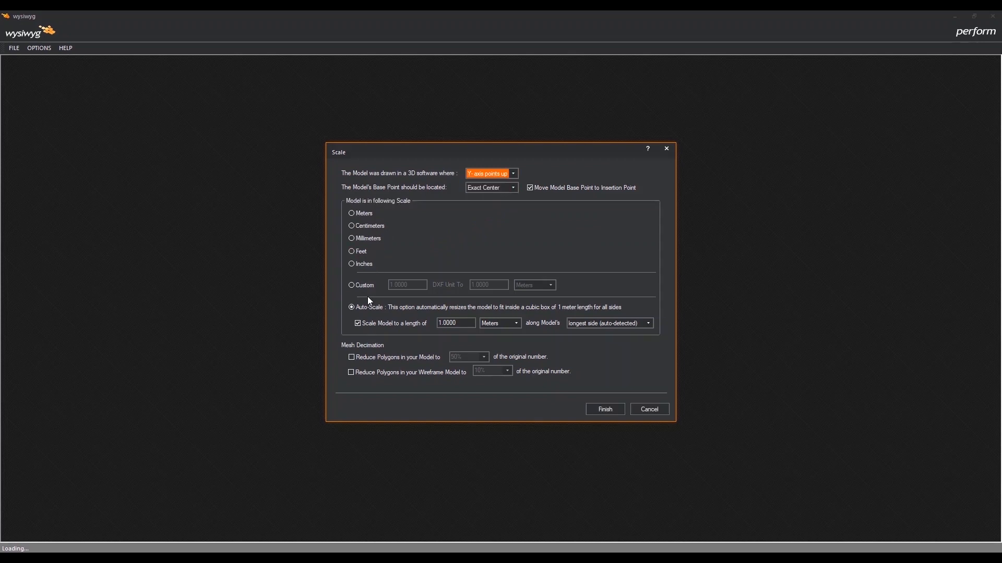
{"action": "left_click", "coordinate": [508, 188]}
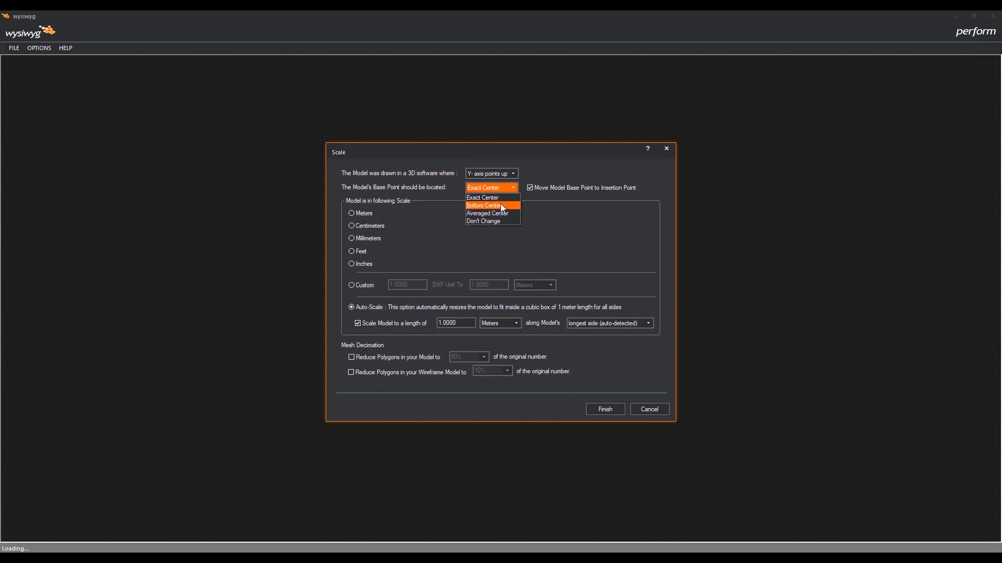
{"action": "left_click", "coordinate": [402, 324]}
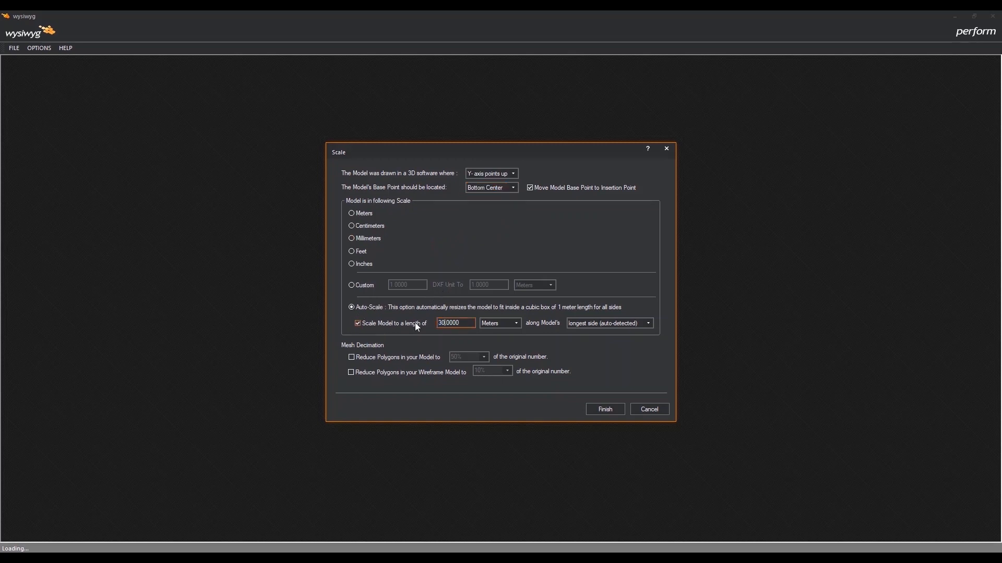
Reduce the wireframe model's polygons to 10% of the original number, finish the import, and dismiss its summary
{"action": "left_click", "coordinate": [355, 369]}
{"action": "left_click", "coordinate": [599, 412]}
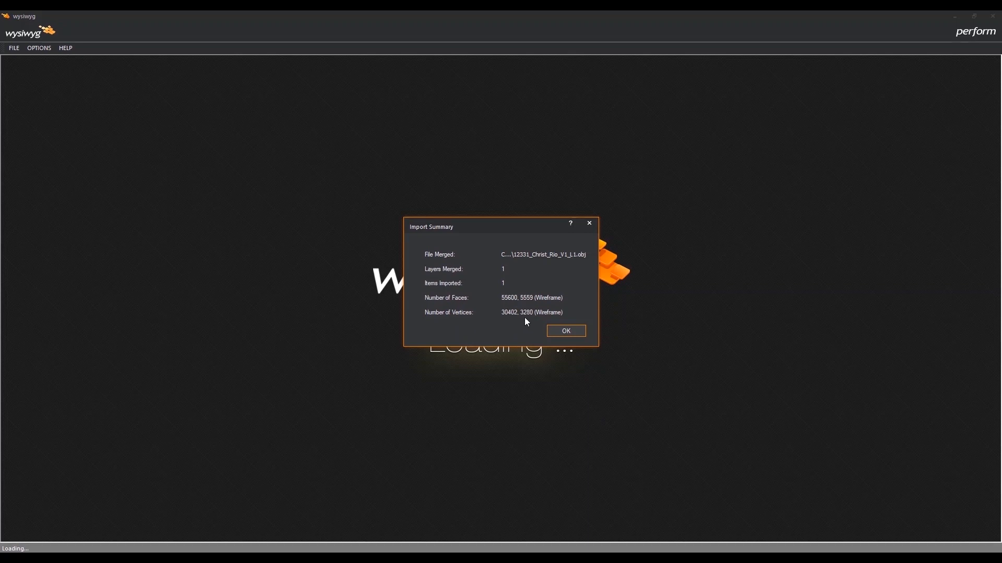
{"action": "left_click", "coordinate": [563, 332]}
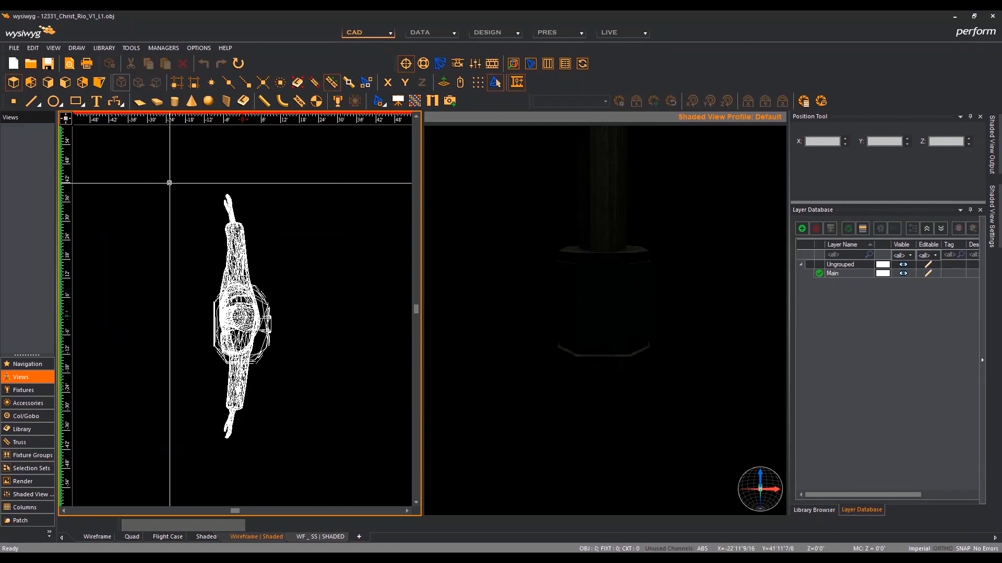
Show the whole statue from the left in the wireframe pane and set the shaded view's ambient light to 100
{"action": "left_click", "coordinate": [31, 82]}
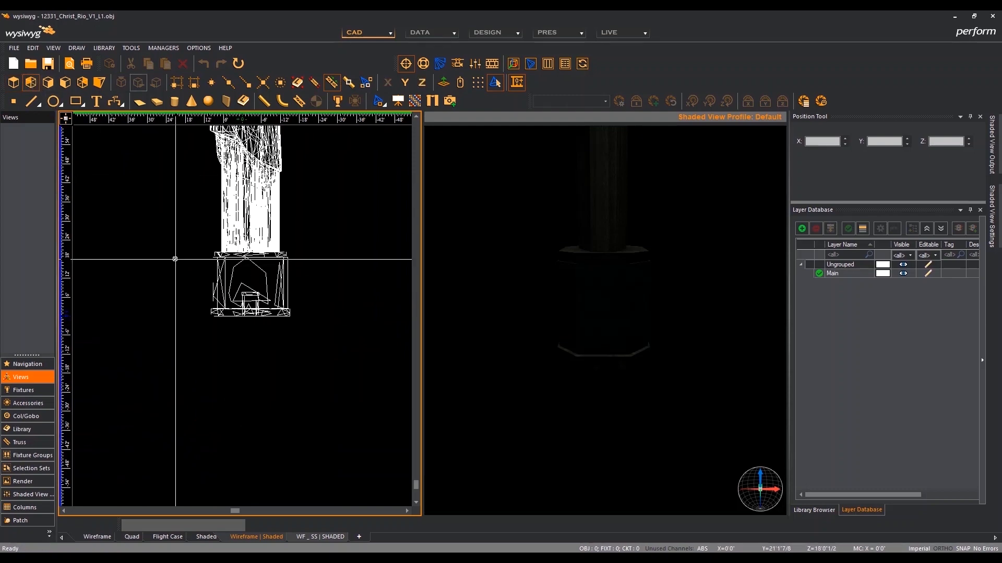
{"action": "key", "text": "ctrl+f"}
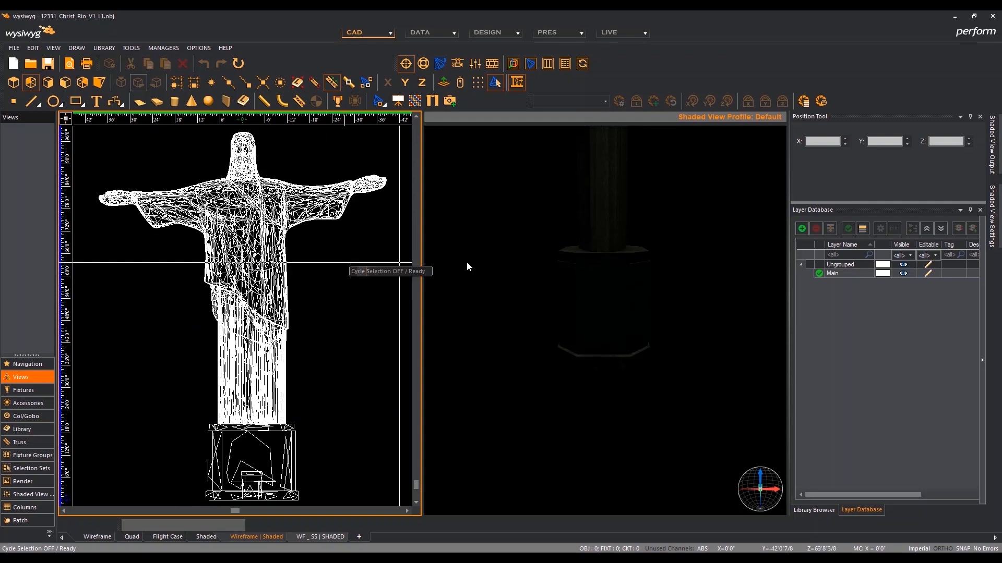
{"action": "left_click", "coordinate": [552, 262]}
{"action": "key", "text": "Tab"}
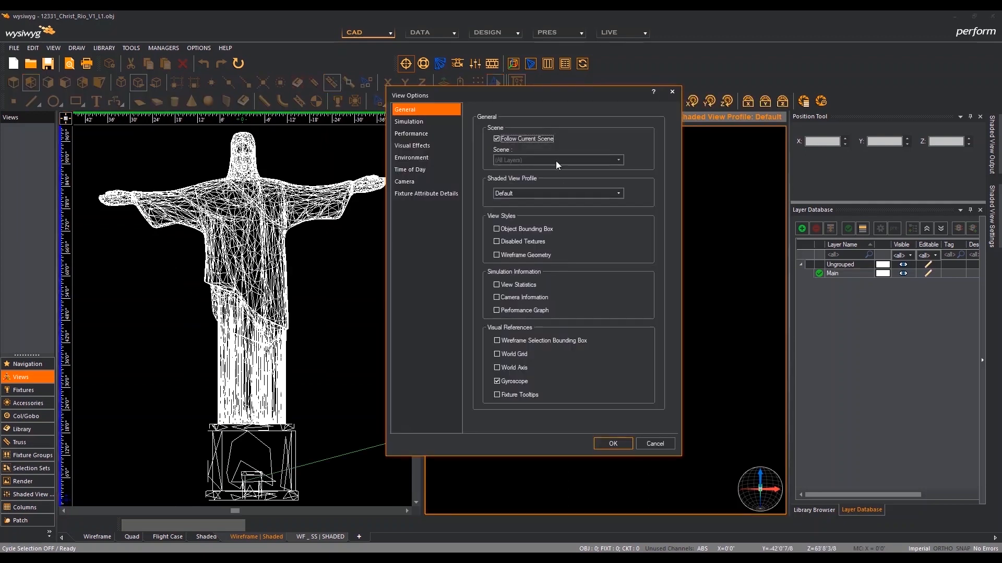
{"action": "left_click", "coordinate": [428, 122]}
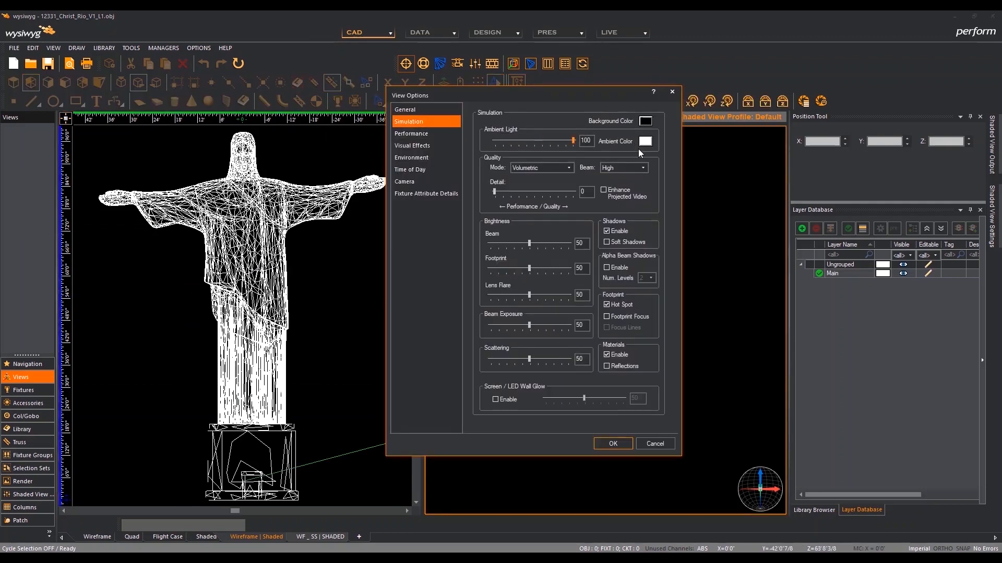
{"action": "left_click", "coordinate": [625, 445]}
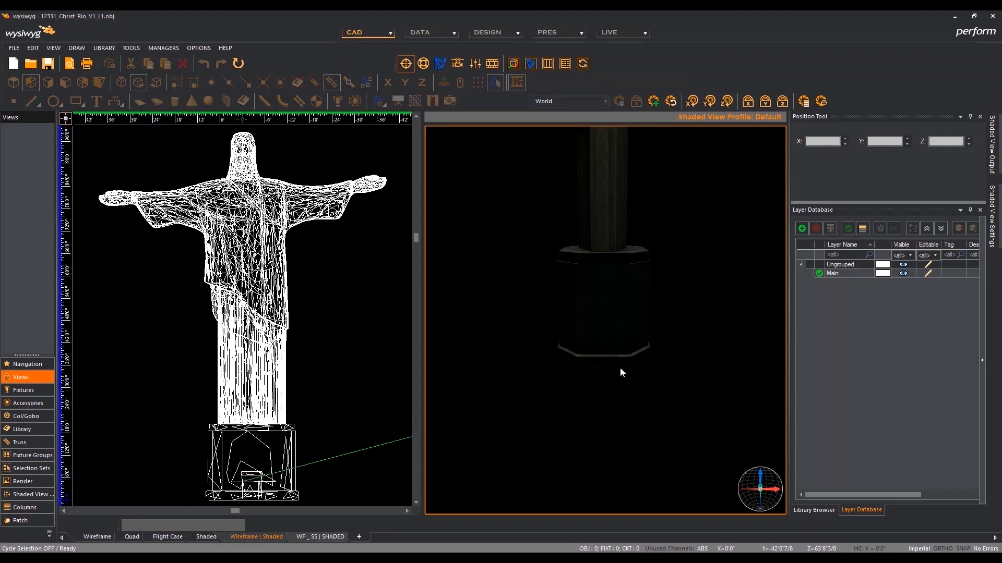
Examine the full front of the shaded statue next to its 10% wireframe
{"action": "middle_click_drag", "start_coordinate": [620, 369], "coordinate": [627, 430]}
{"action": "scroll", "coordinate": [627, 428], "scroll_direction": "down", "scroll_amount": 3}
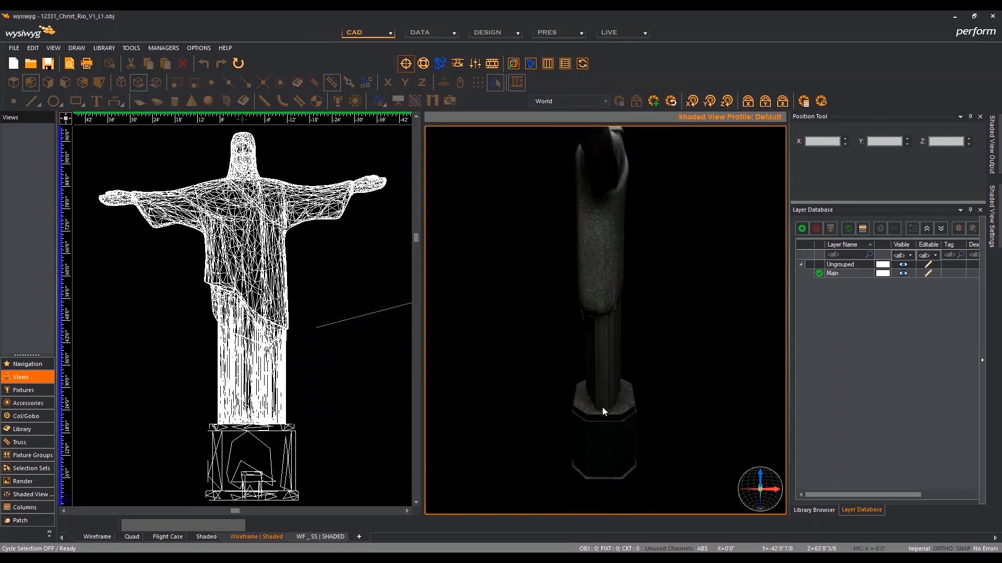
{"action": "mouse_move", "coordinate": [730, 411]}
{"action": "middle_mouse_down", "text": "shift"}
{"action": "mouse_move", "coordinate": [623, 402]}
{"action": "mouse_move", "coordinate": [709, 402]}
{"action": "mouse_move", "coordinate": [637, 400]}
{"action": "mouse_move", "coordinate": [694, 388]}
{"action": "mouse_move", "coordinate": [657, 389]}
{"action": "mouse_move", "coordinate": [670, 390]}
{"action": "middle_mouse_up", "text": "shift"}
{"action": "scroll", "coordinate": [647, 397], "scroll_direction": "down", "scroll_amount": 2}
{"action": "scroll", "coordinate": [639, 390], "scroll_direction": "up", "scroll_amount": 3}
{"action": "scroll", "coordinate": [640, 391], "scroll_direction": "down", "scroll_amount": 2}
{"action": "mouse_move", "coordinate": [678, 393]}
{"action": "middle_mouse_down"}
{"action": "mouse_move", "coordinate": [688, 395]}
{"action": "mouse_move", "coordinate": [677, 396]}
{"action": "middle_mouse_up"}
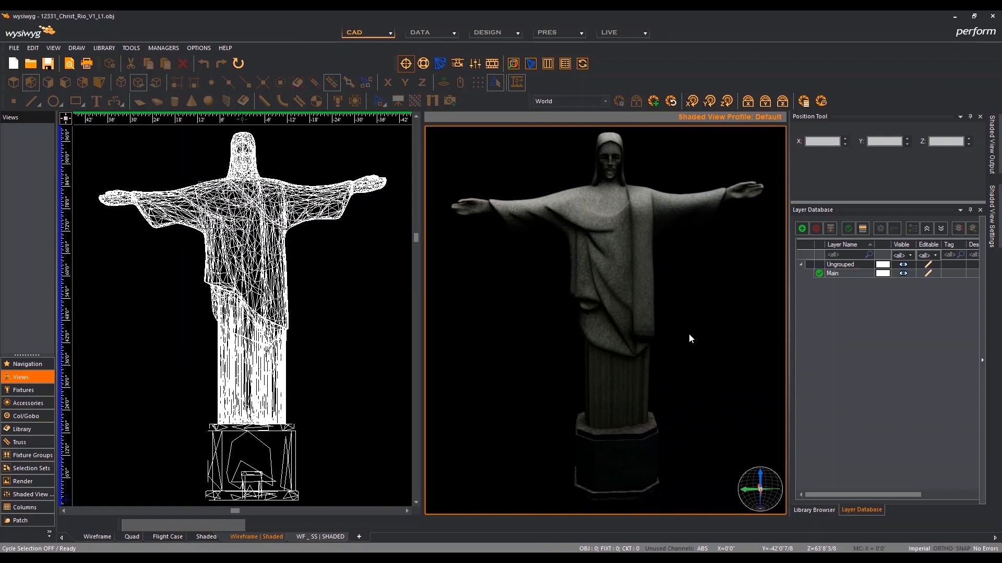